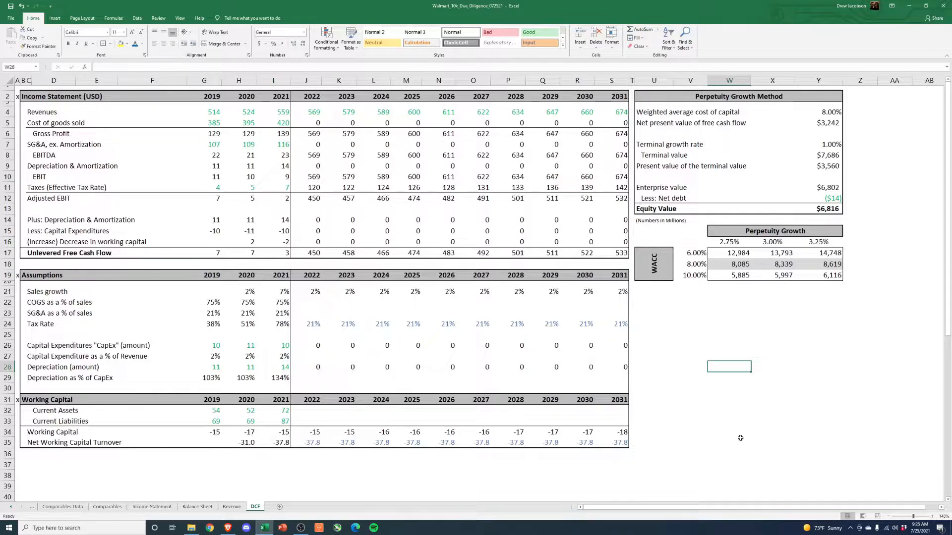
- Review the unlevered free cash flow row and the revenue-to-SG&A lines in the DCF sheet's income statement
left_click_drag(27, 255, 627, 253)
left_click(703, 372)
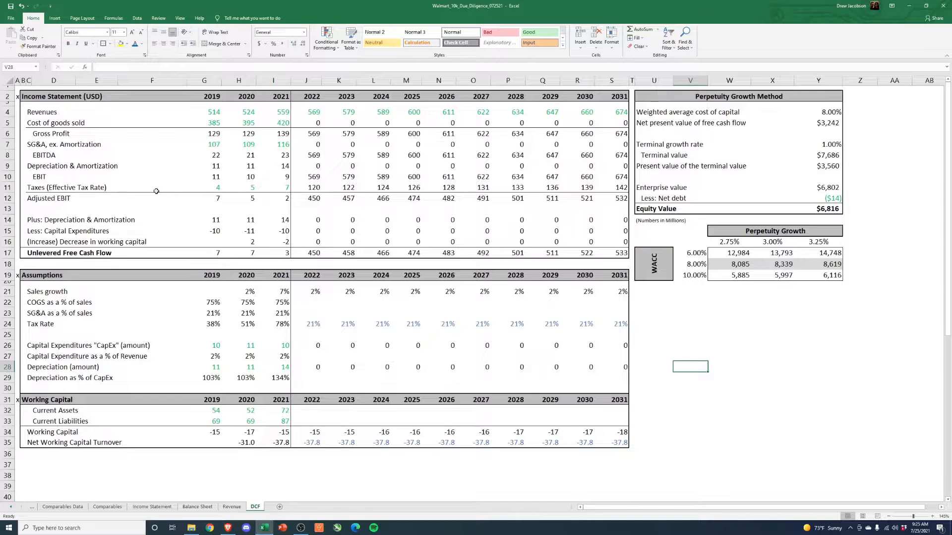
left_click(37, 114)
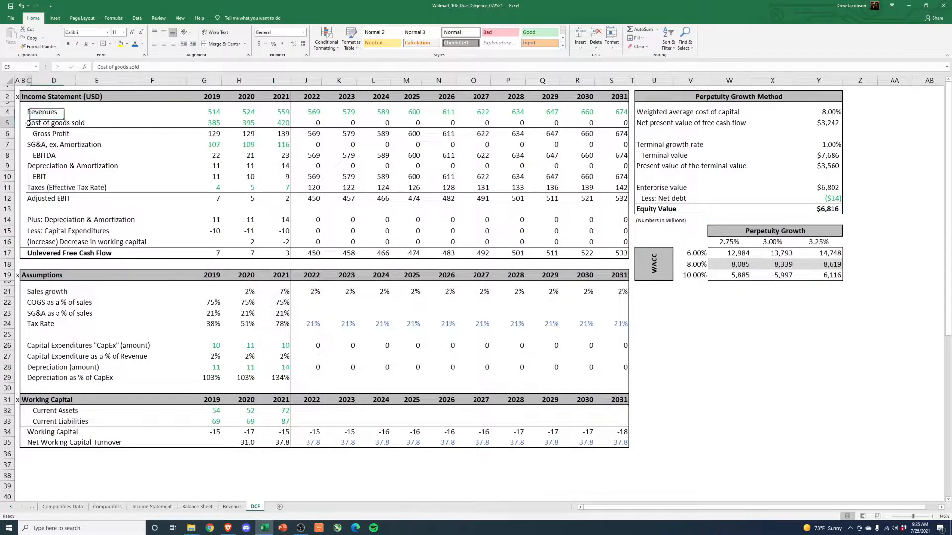
left_click(44, 135)
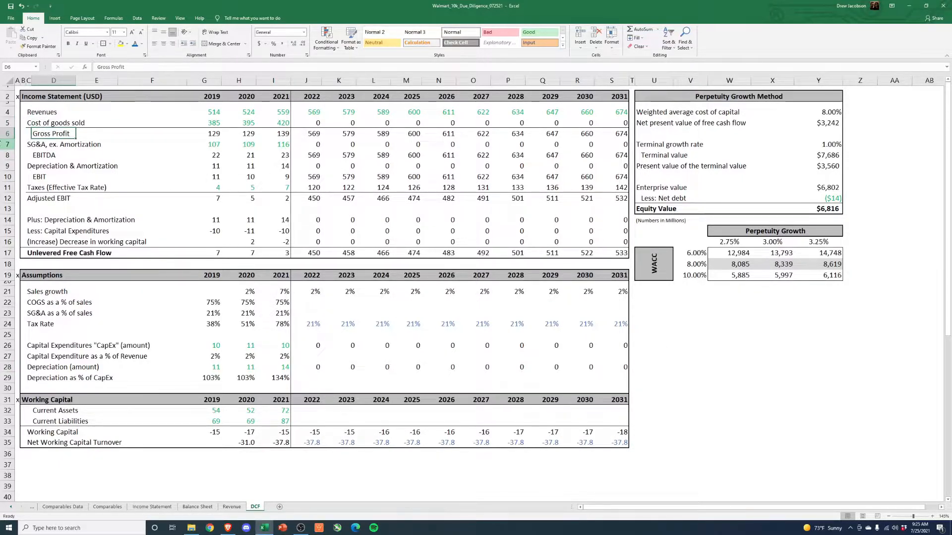
left_click(4, 144)
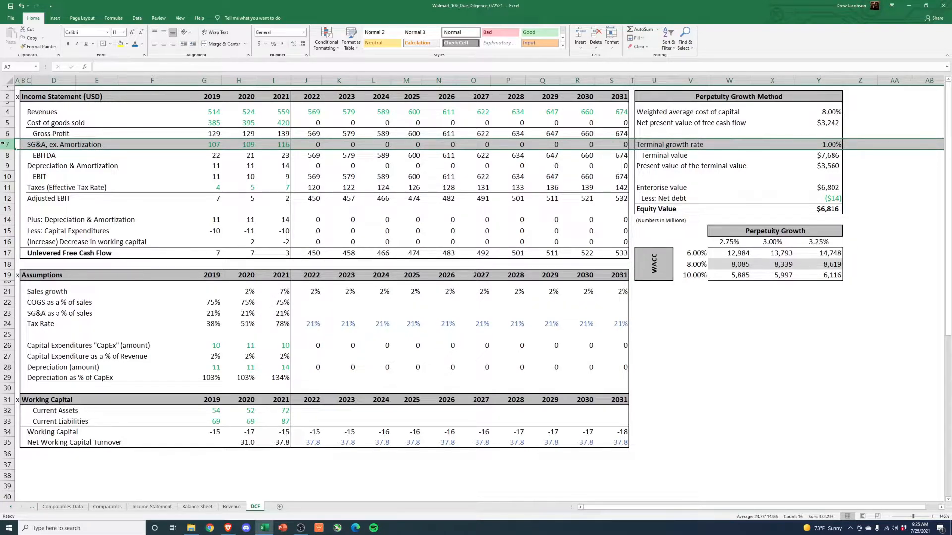
- Examine the operating, selling, general and administrative expenses for 2017 to 2021 on the Income Statement sheet
left_click(152, 507)
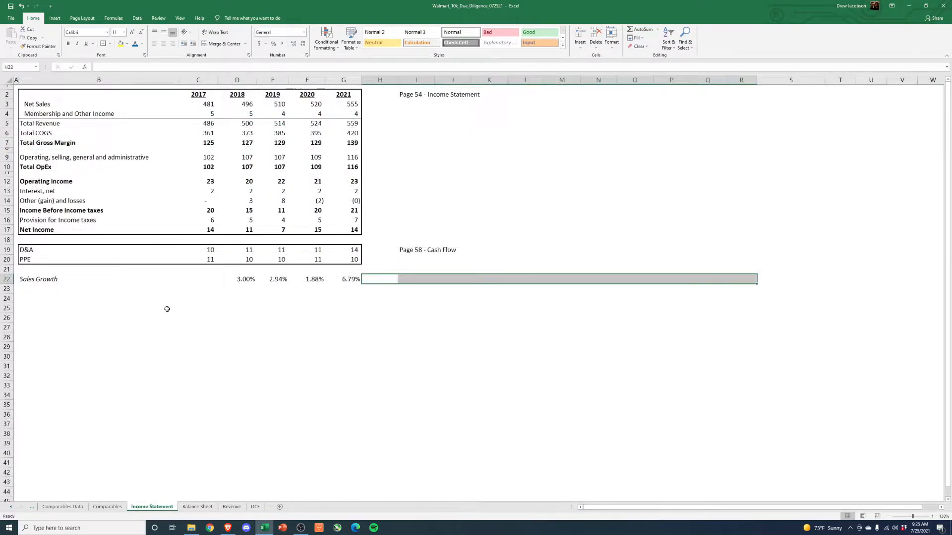
left_click(214, 157)
left_click_drag(214, 157, 353, 157)
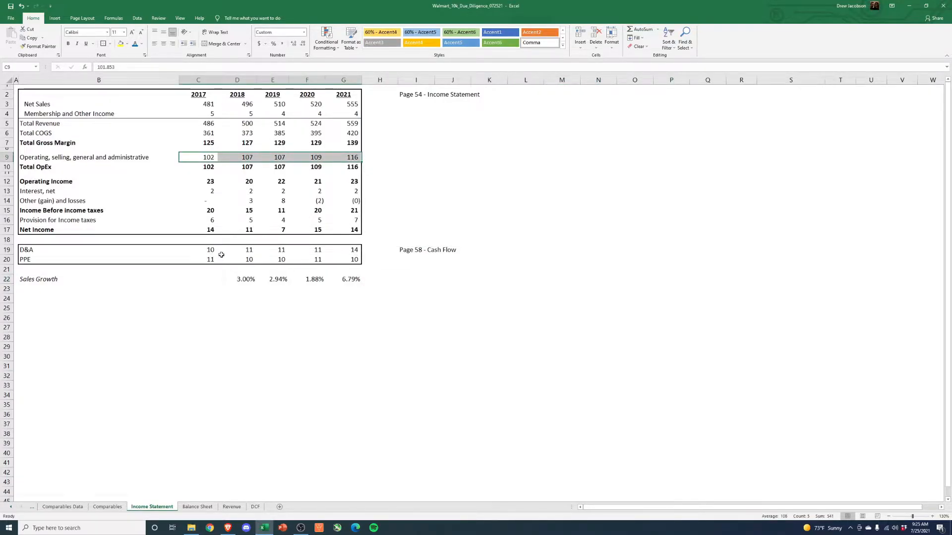
- Return to the DCF sheet and inspect the 2019–2021 SG&A figures against the gross profit line
left_click(255, 506)
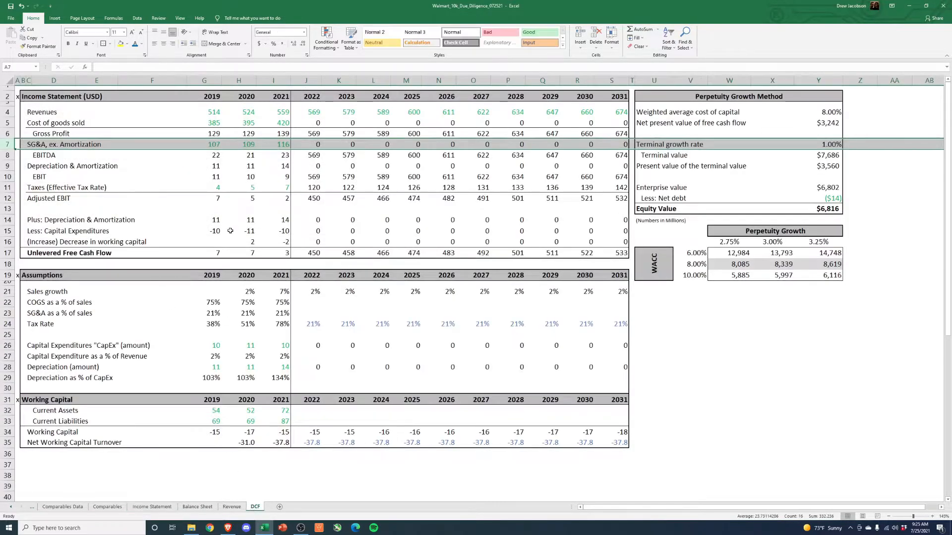
left_click_drag(211, 144, 265, 146)
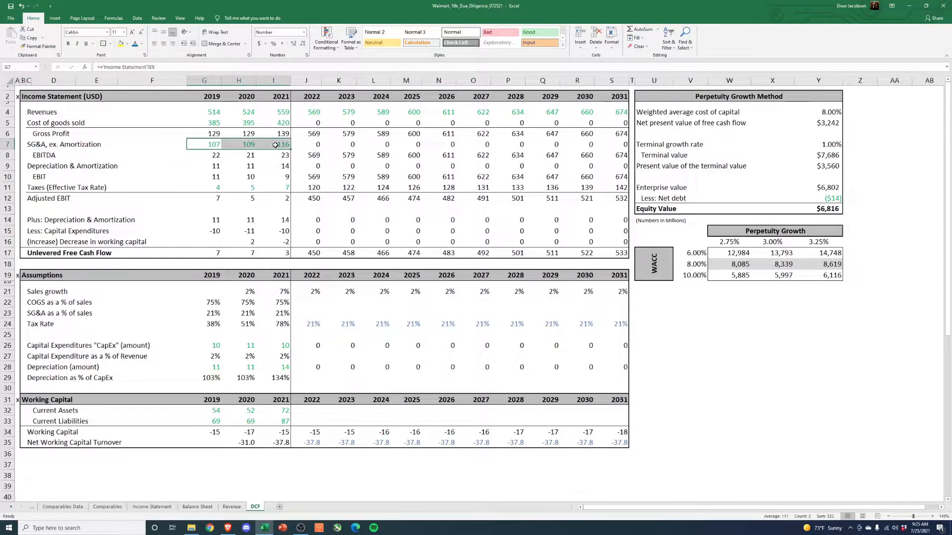
left_click(207, 155)
left_click(56, 135)
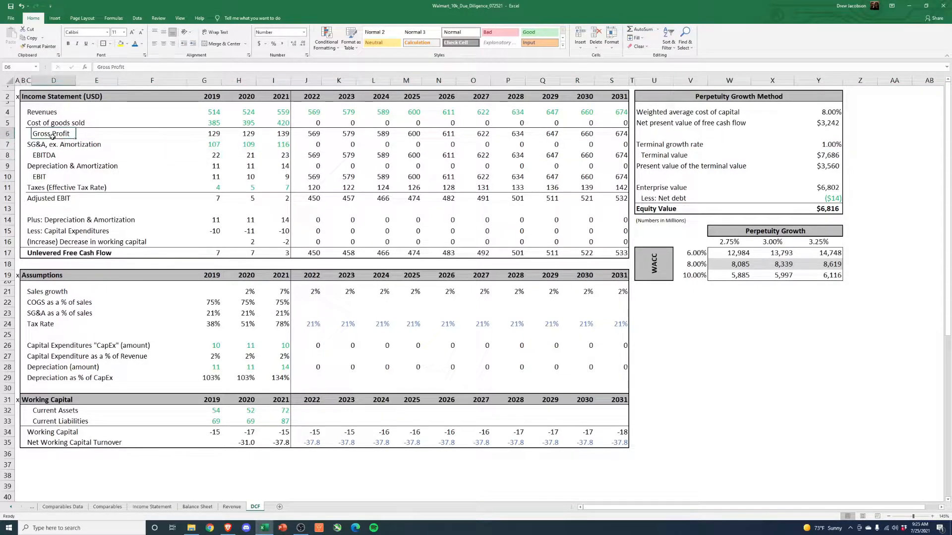
left_click(22, 144)
left_click(2, 144)
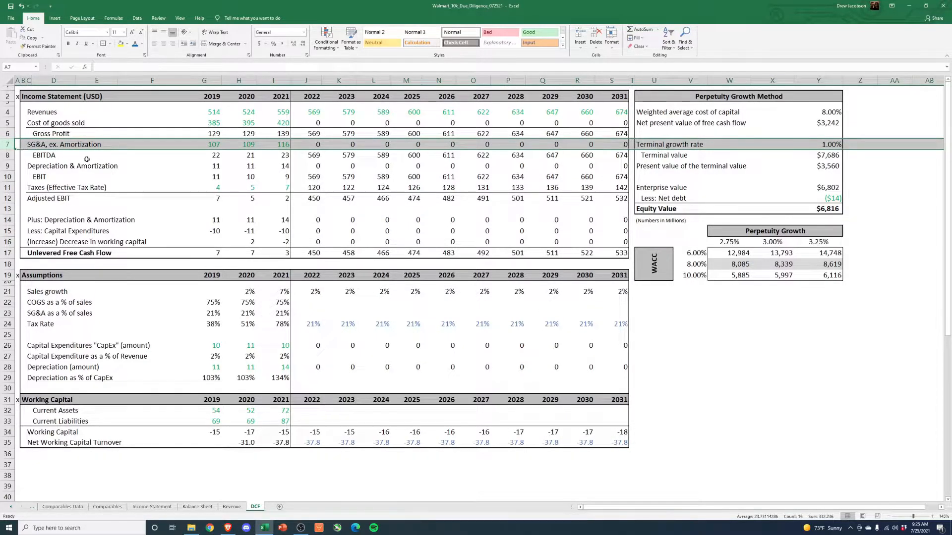
- Examine the 2019–2021 figures from EBITDA through depreciation, EBIT and taxes to adjusted EBIT on the DCF sheet
left_click_drag(213, 155, 273, 160)
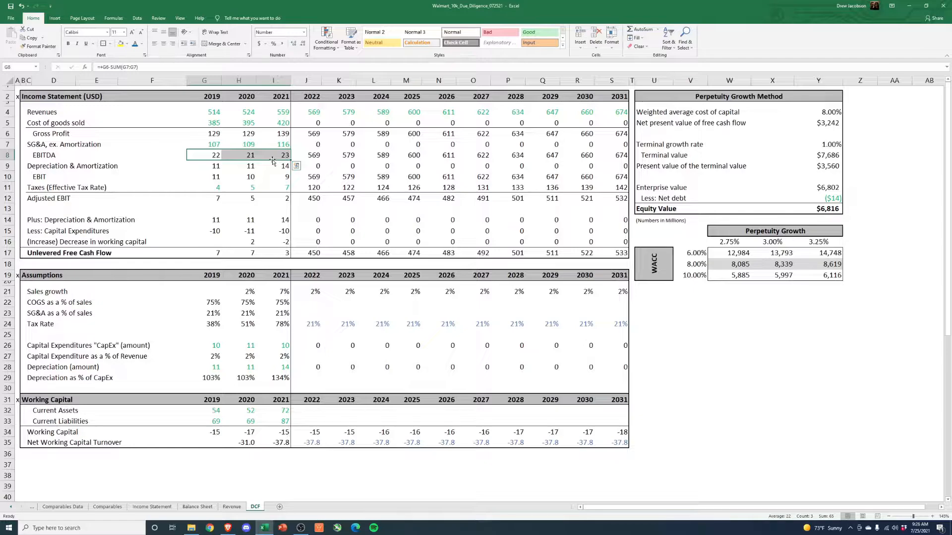
left_click_drag(214, 167, 278, 167)
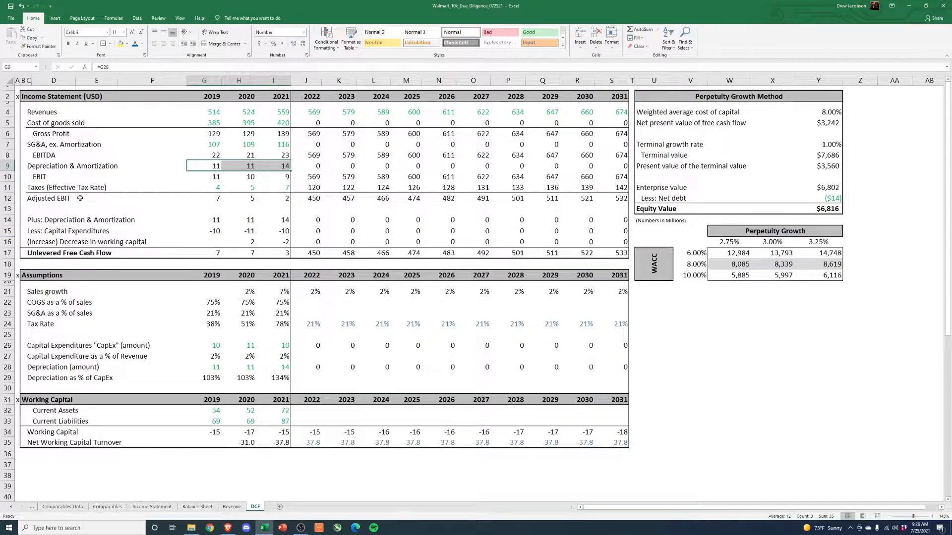
left_click_drag(209, 177, 277, 177)
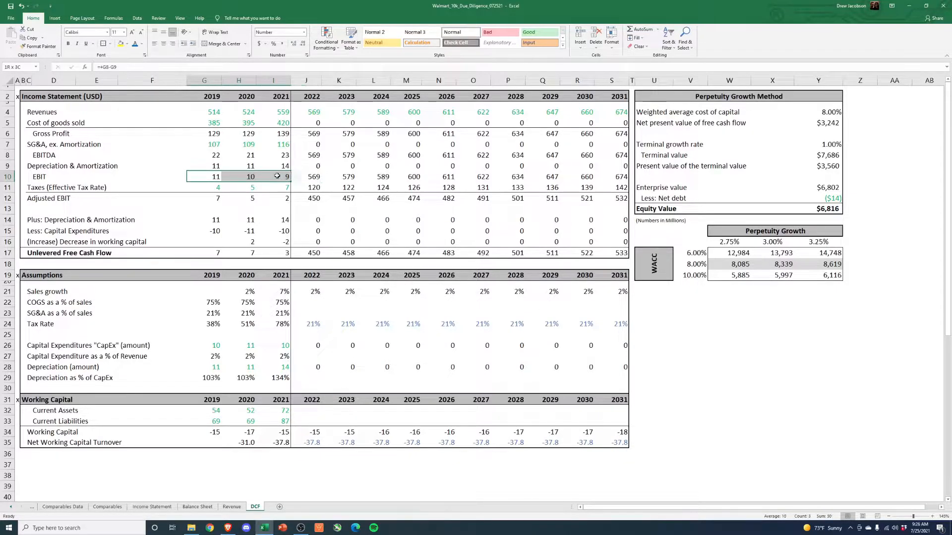
left_click(62, 188)
left_click_drag(205, 187, 274, 185)
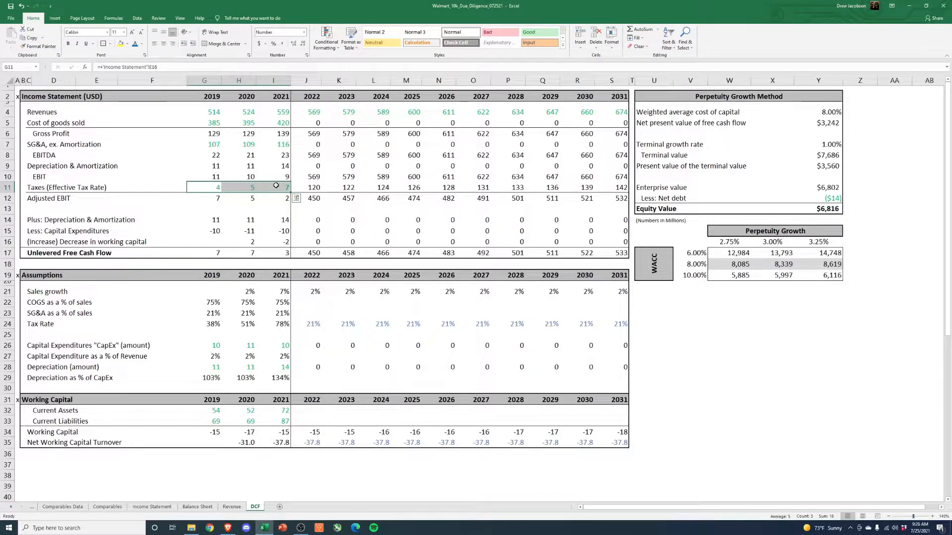
left_click_drag(208, 199, 285, 197)
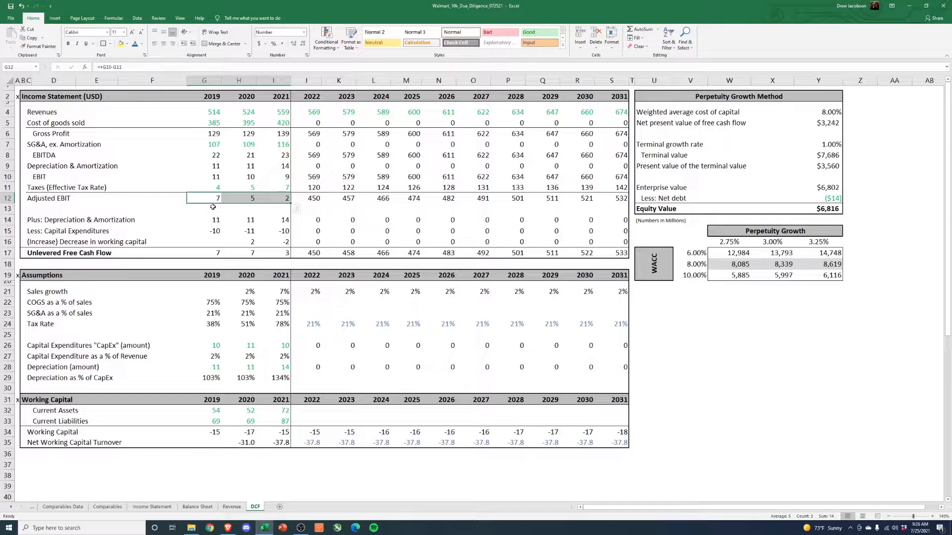
left_click(114, 211)
left_click_drag(62, 198, 273, 199)
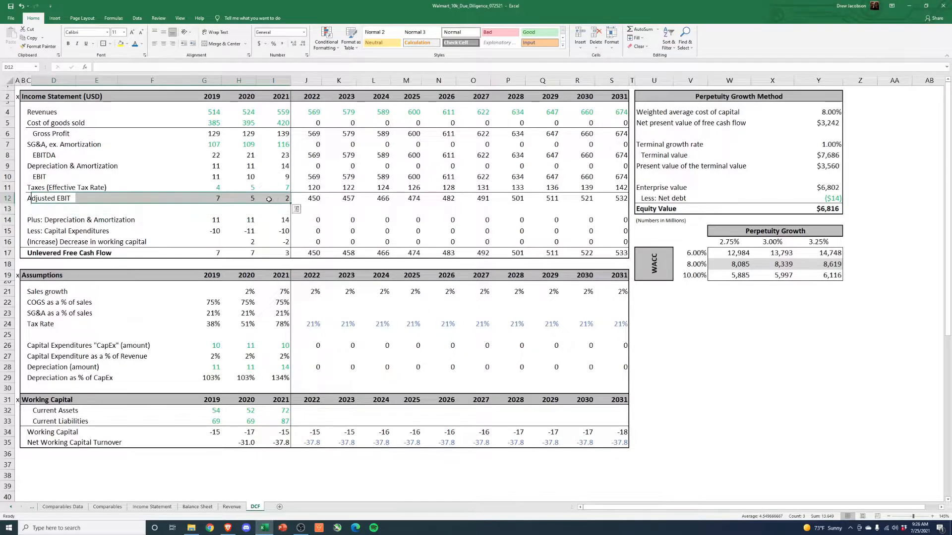
- Examine the 2019–2021 depreciation add-back, capital expenditures and working capital change rows beneath adjusted EBIT
left_click(222, 216)
left_click_drag(33, 219, 274, 220)
left_click_drag(33, 231, 269, 232)
left_click_drag(27, 232, 280, 231)
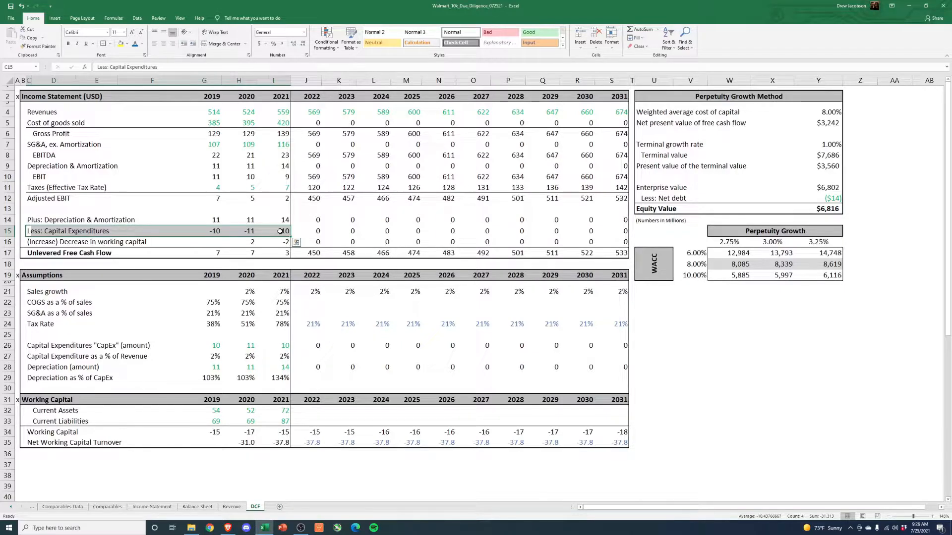
left_click_drag(216, 231, 280, 231)
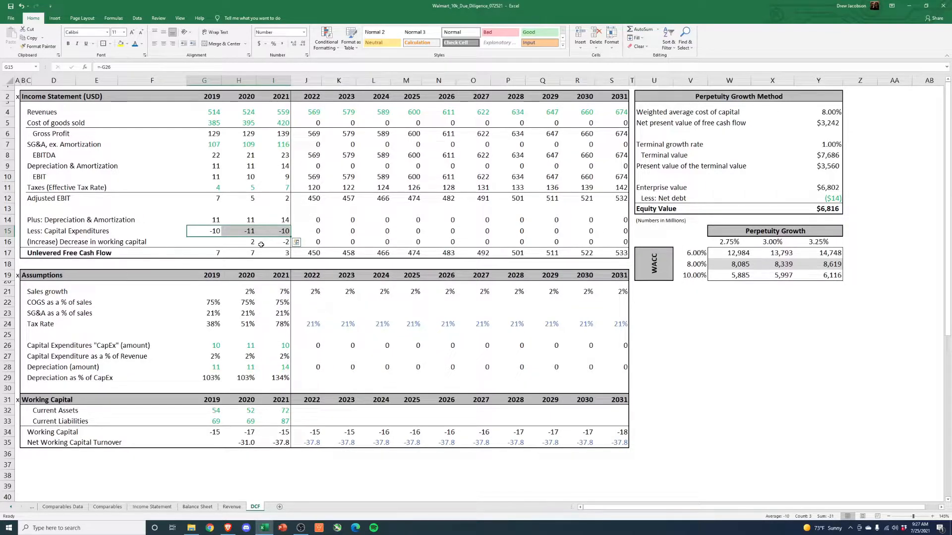
left_click(40, 240)
left_click_drag(40, 240, 281, 245)
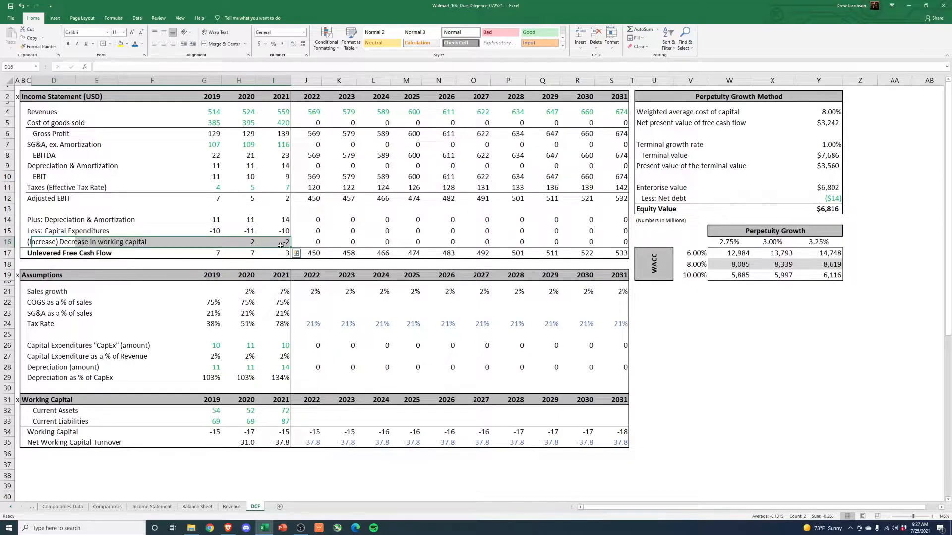
- Trace the DCF's 2021 current assets formula to receivables, inventories and prepaid expenses on the Balance Sheet sheet
left_click_drag(52, 413, 280, 413)
left_click(279, 413)
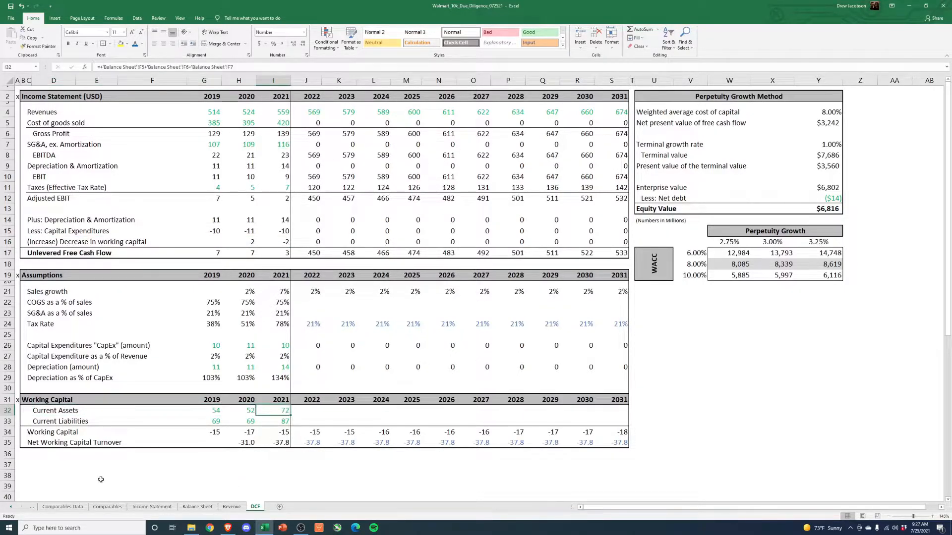
key("ctrl+Page_Up")
key("ctrl+Page_Up")
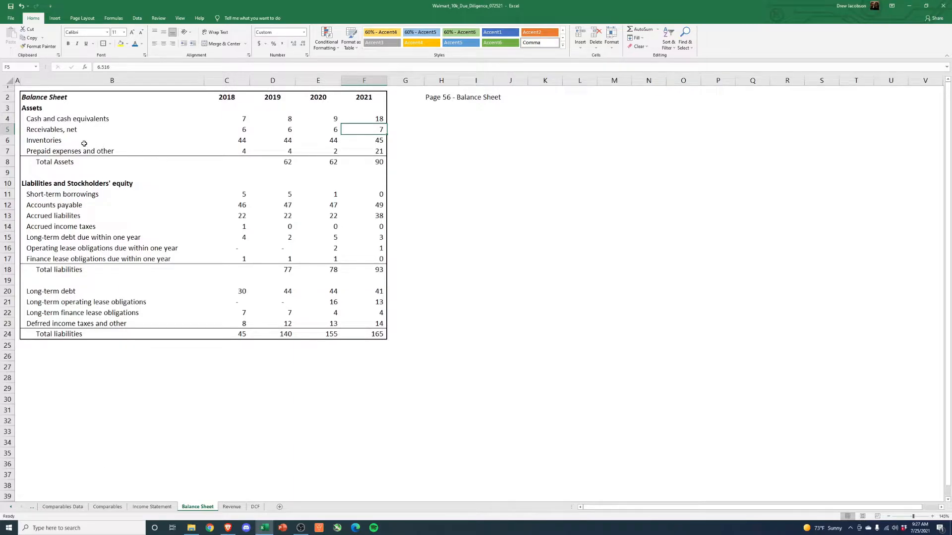
left_click(8, 130)
left_click(366, 129)
key("Down")
left_click(381, 150)
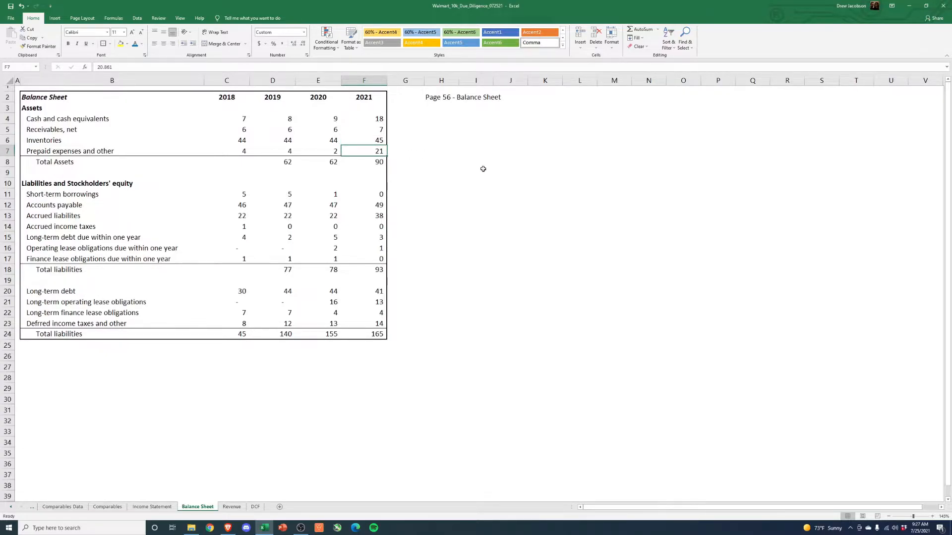
- Inspect the 2021 cash, receivables, inventories and prepaid expenses cells one by one on the balance sheet
key("Up")
left_click(377, 121)
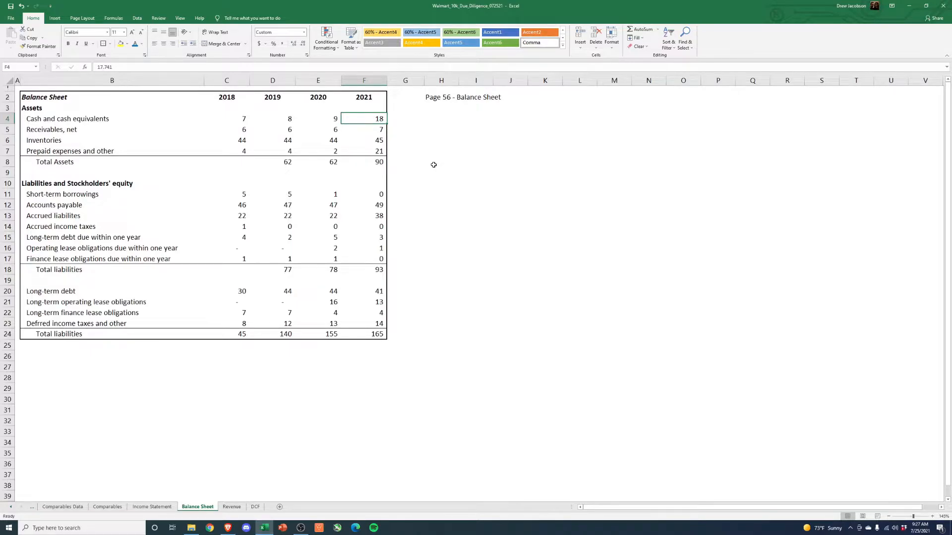
left_click(379, 131)
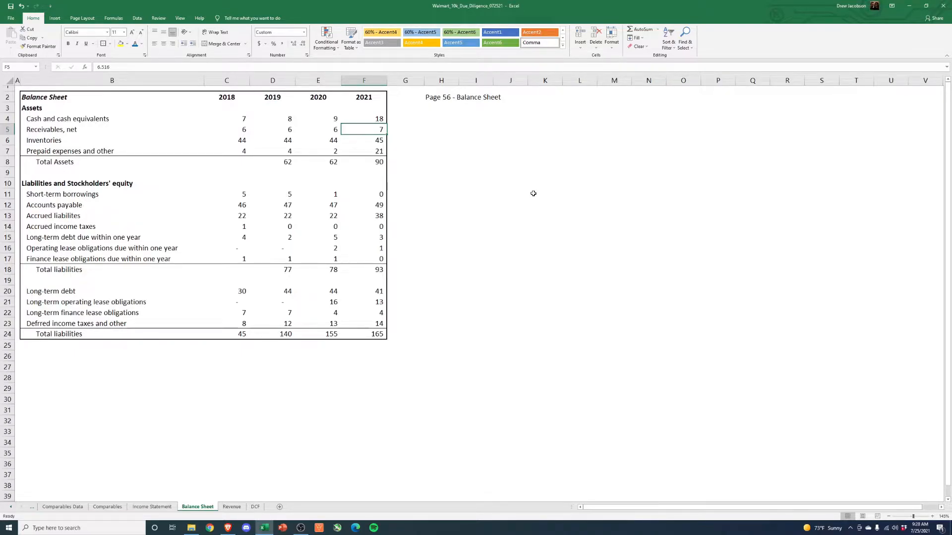
left_click(375, 140)
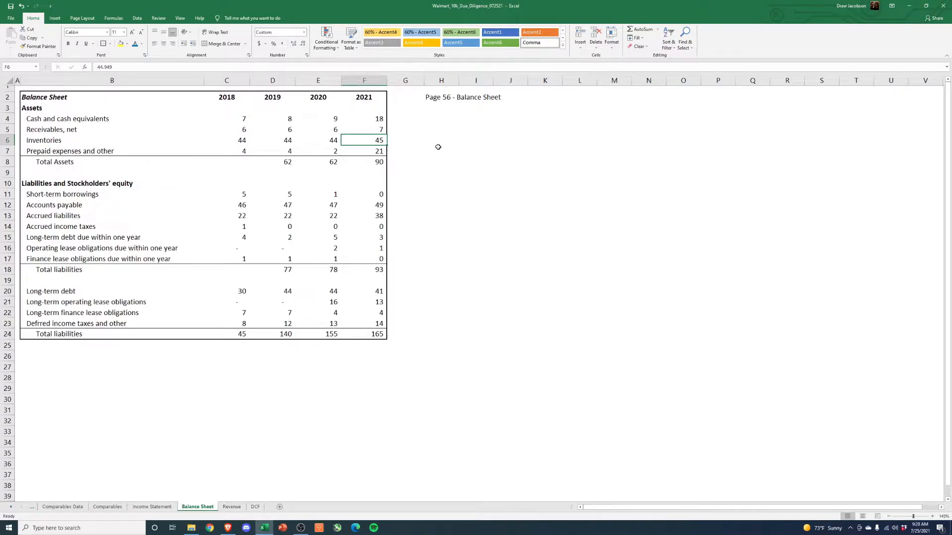
key("Down")
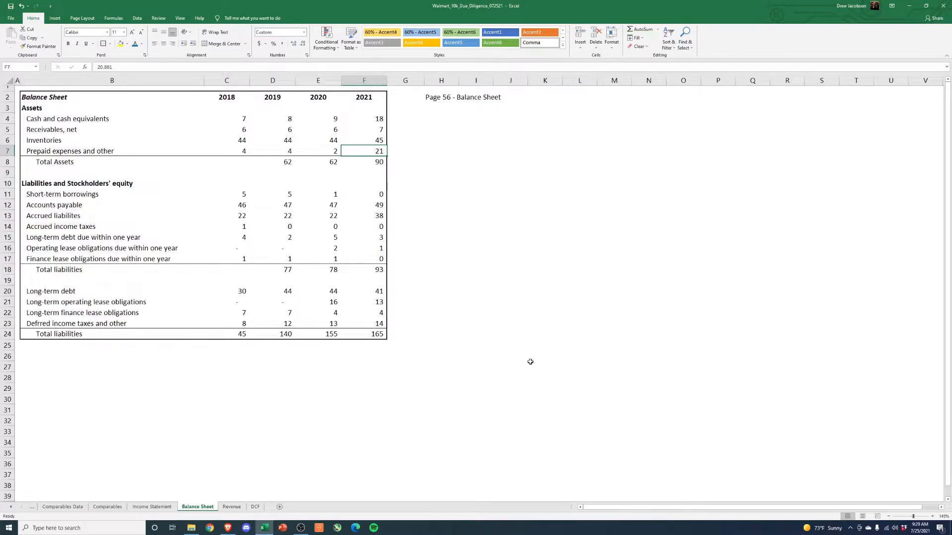
- Examine 2021 accounts payable and accrued liabilities, along with the income tax and current debt rows below them
left_click(376, 206)
left_click_drag(376, 206, 374, 215)
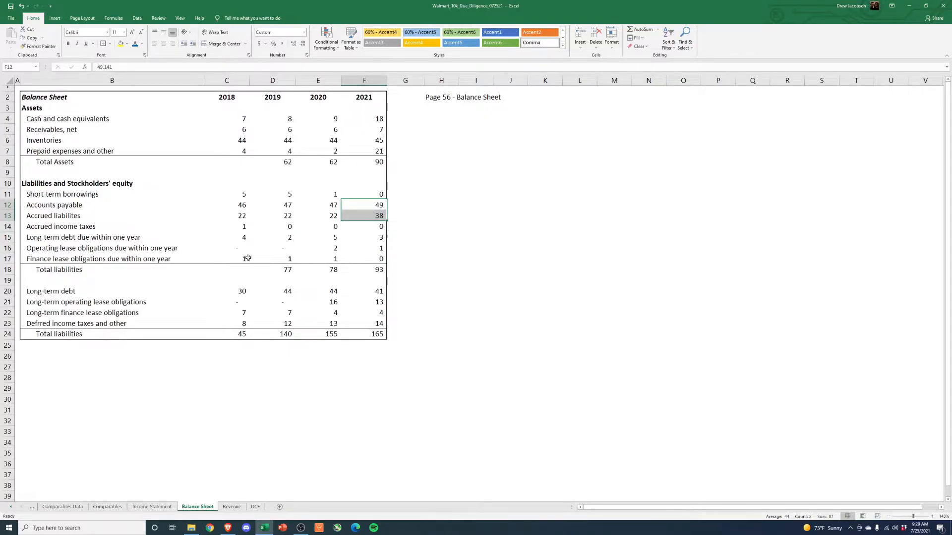
left_click_drag(72, 237, 380, 226)
left_click(428, 236)
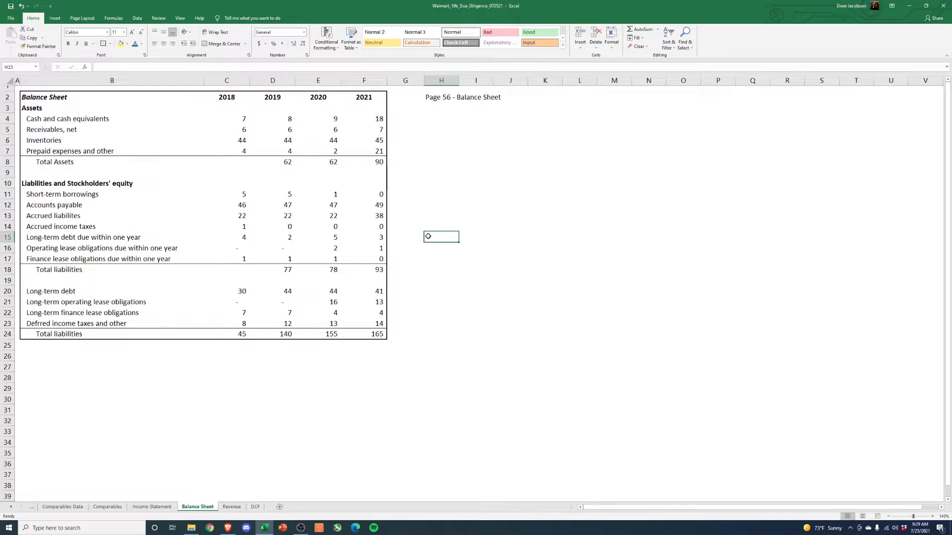
- Compare 2021 accounts payable with receivables, and review the accounts payable and accrued liabilities rows across 2018–2021
left_click(375, 206)
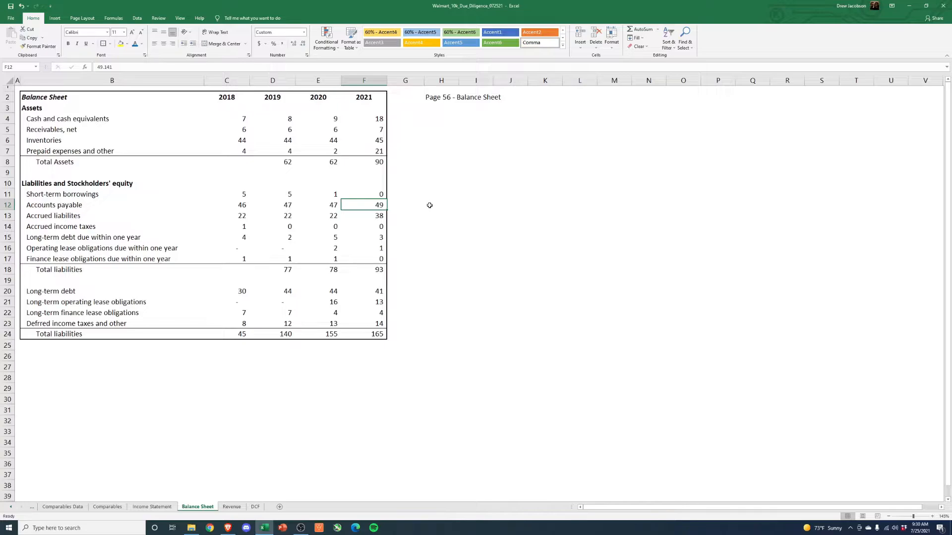
left_click(364, 129)
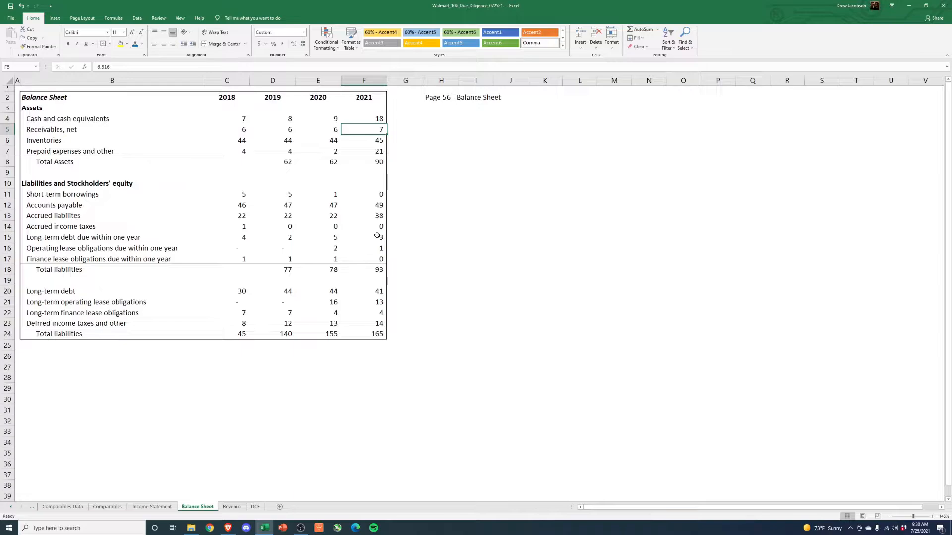
left_click(372, 205)
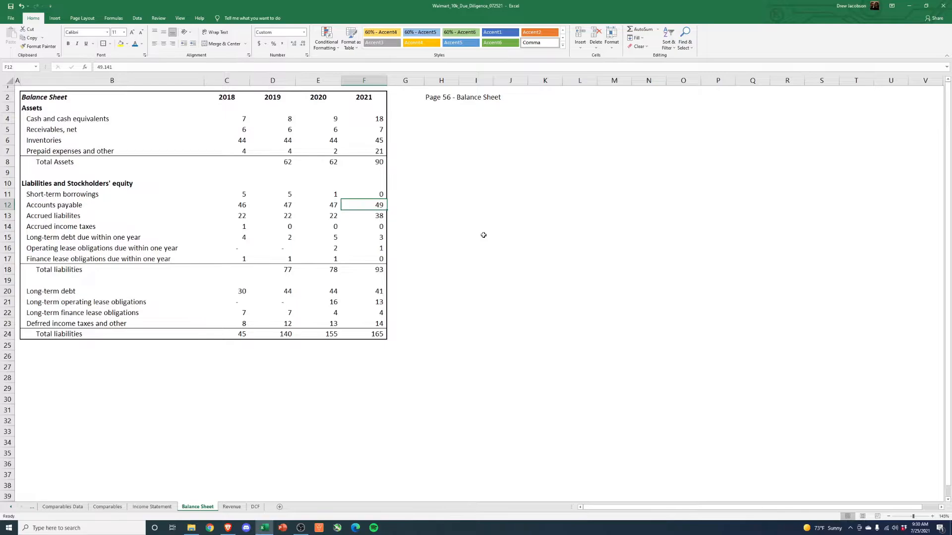
key("Down")
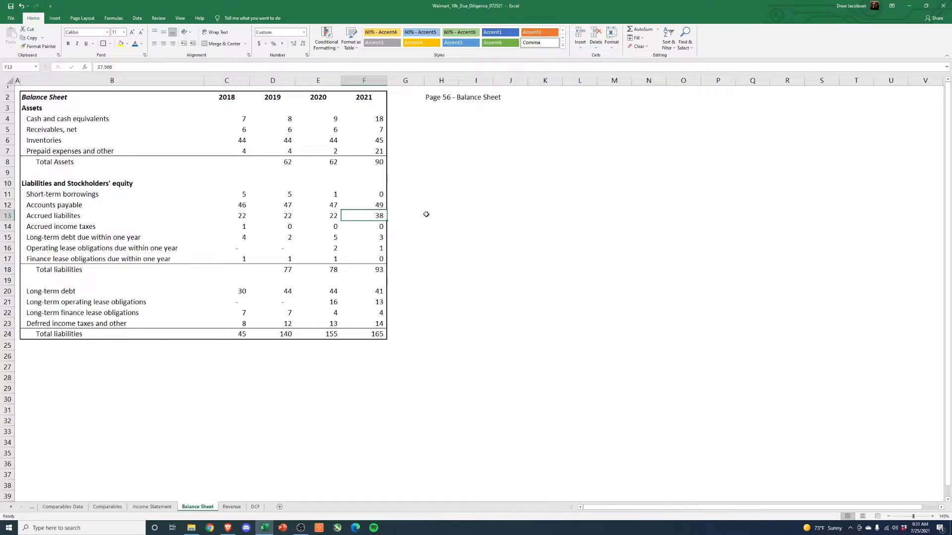
left_click_drag(368, 206, 78, 205)
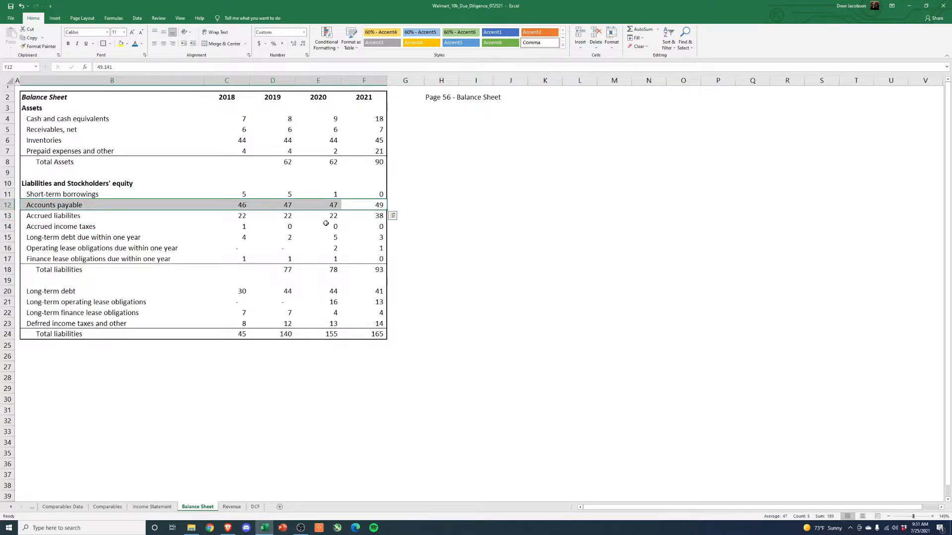
left_click_drag(365, 217, 1, 216)
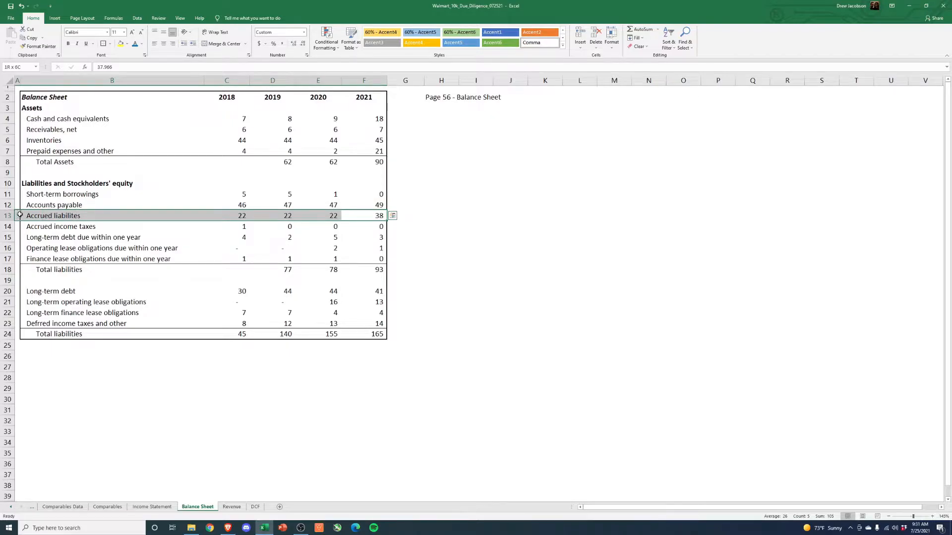
key("Right")
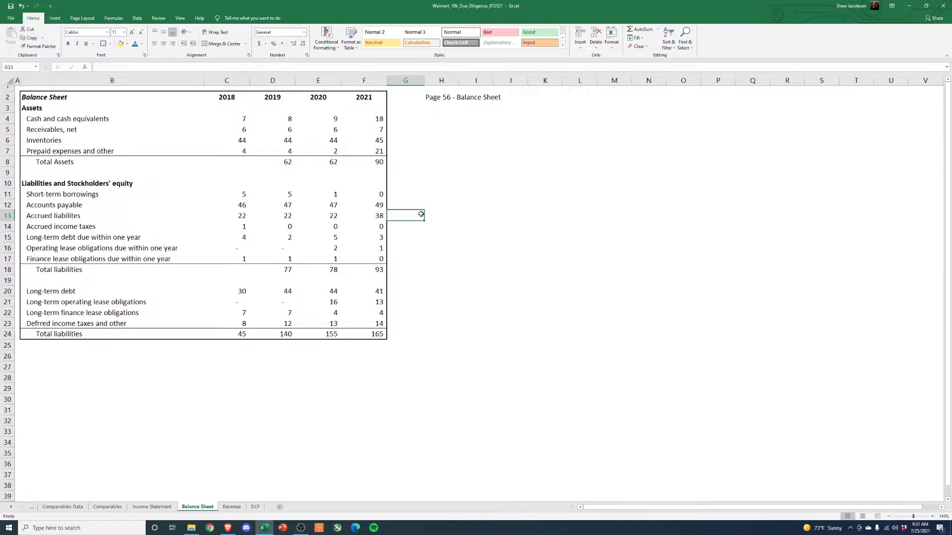
- Return to the DCF sheet and review 2019–2021 current assets and each year's working capital
left_click(255, 506)
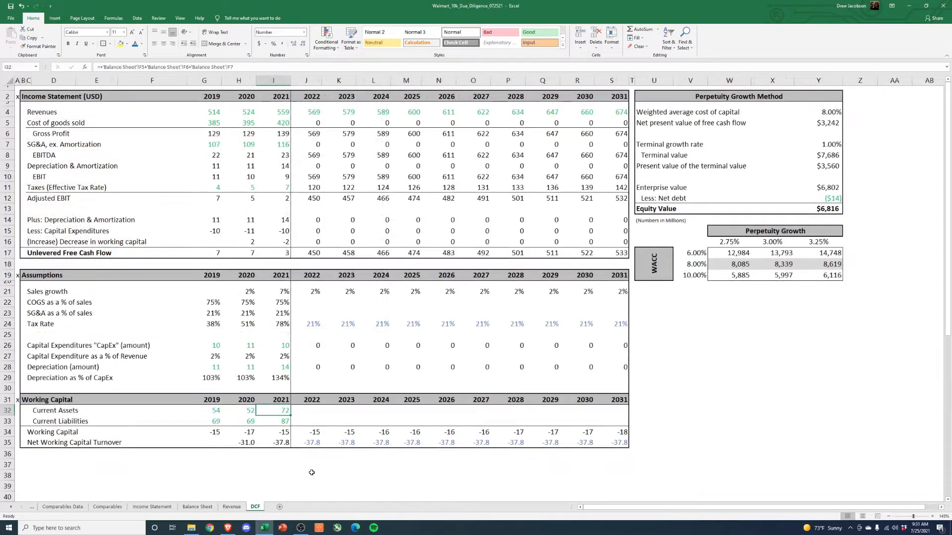
left_click_drag(216, 411, 262, 413)
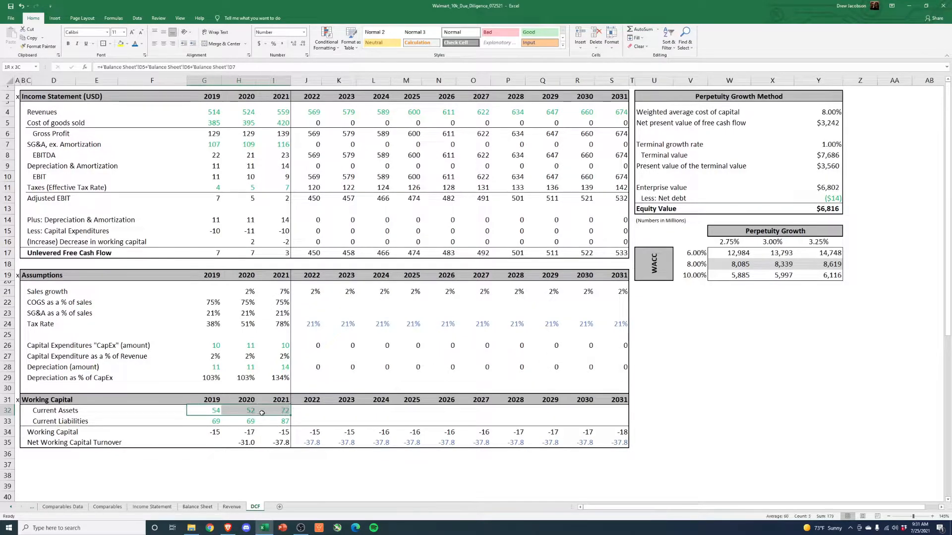
left_click(217, 432)
left_click(250, 432)
left_click(280, 433)
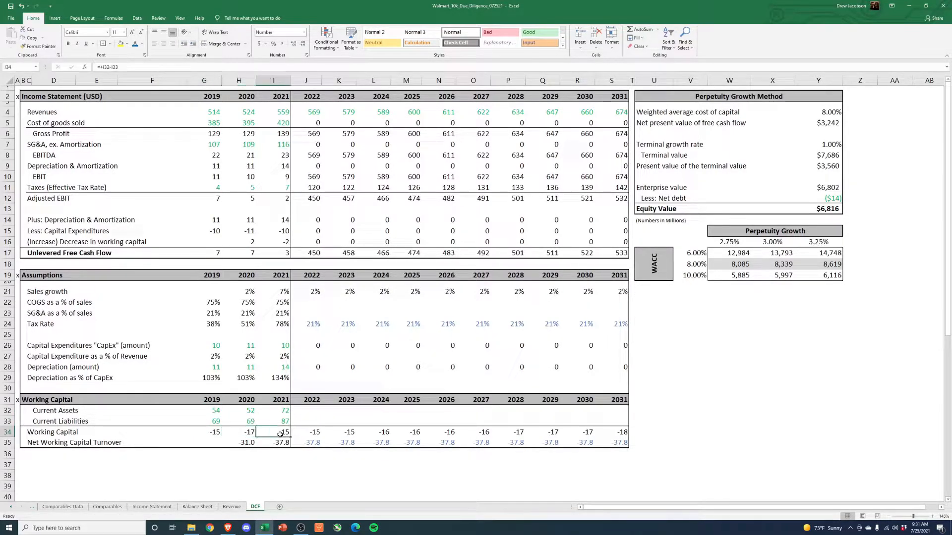
- Inspect the 2020 net working capital turnover formula, =+H4/H34, and the matching 2021 turnover cell
left_click(65, 446)
left_click(238, 443)
type("=+H4/H34")
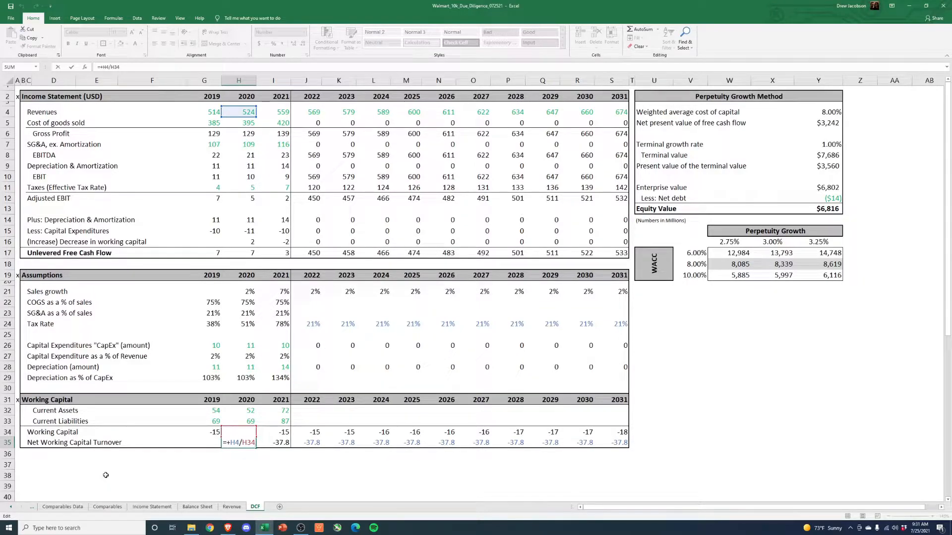
key("ctrl+Return")
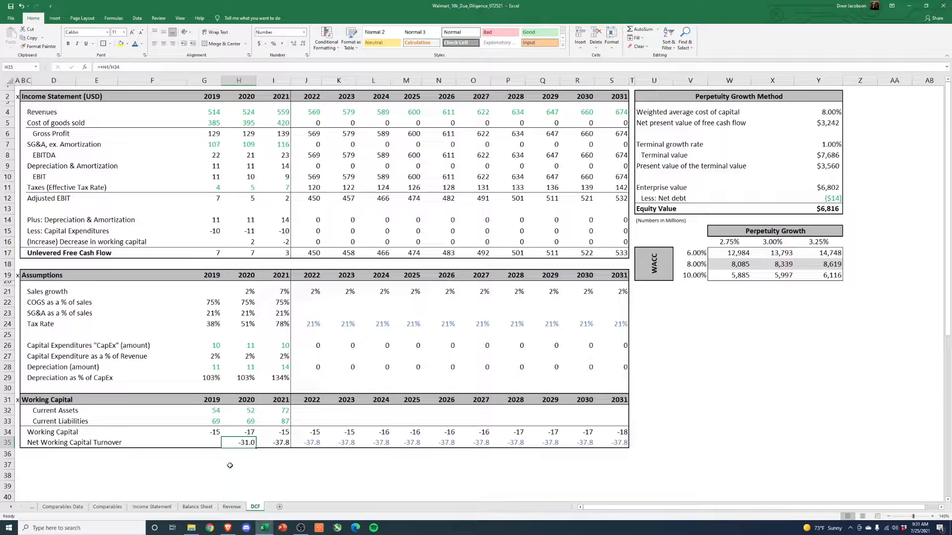
key("Right")
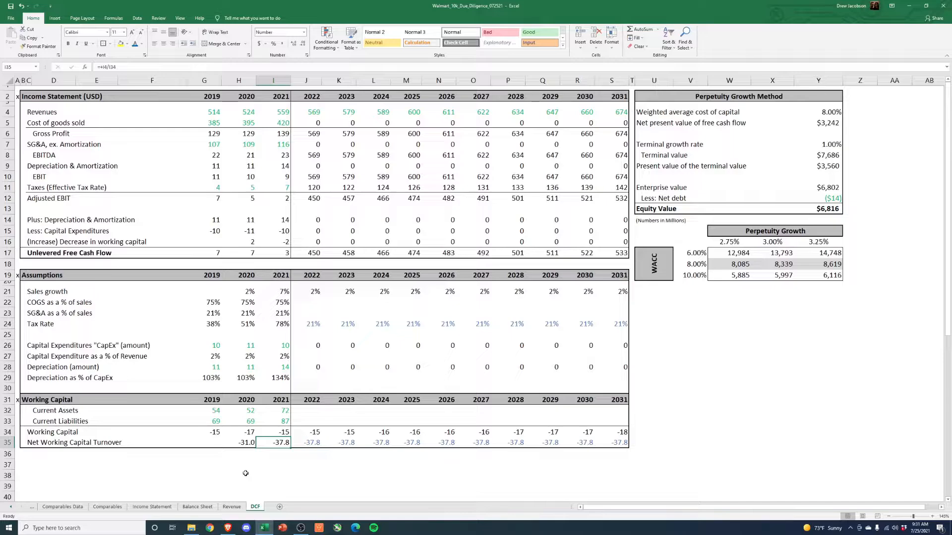
- Compare the 2019–2021 historical working capital figures with the 2022–2024 projected ones
left_click_drag(278, 431, 221, 433)
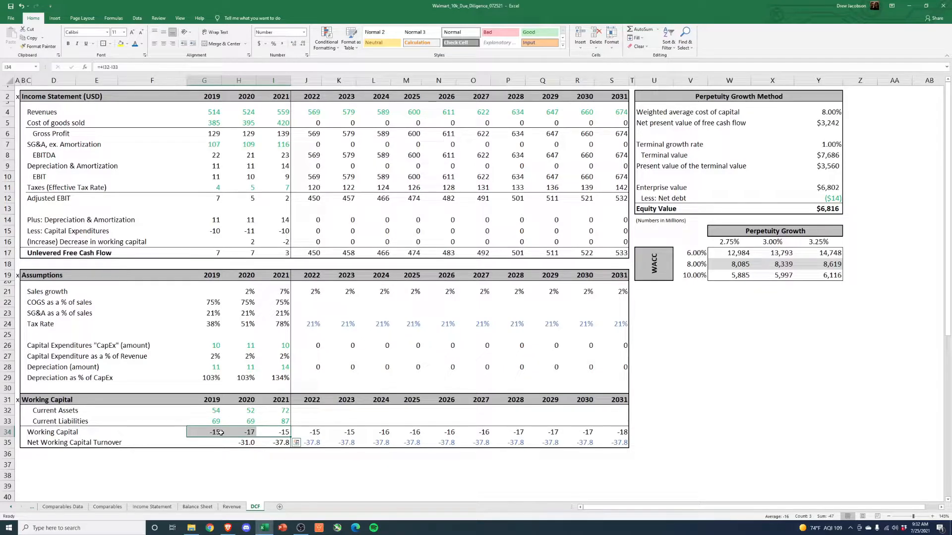
left_click_drag(213, 432, 279, 430)
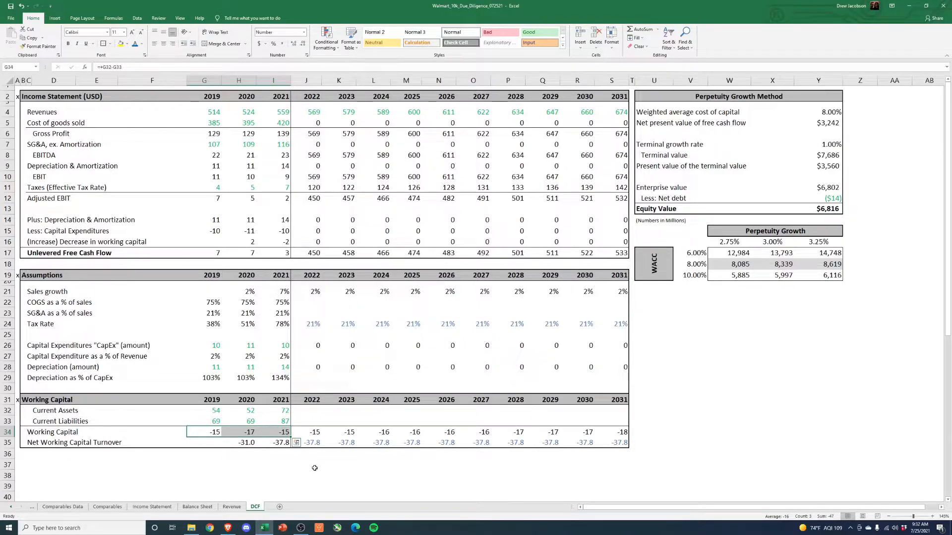
left_click(317, 475)
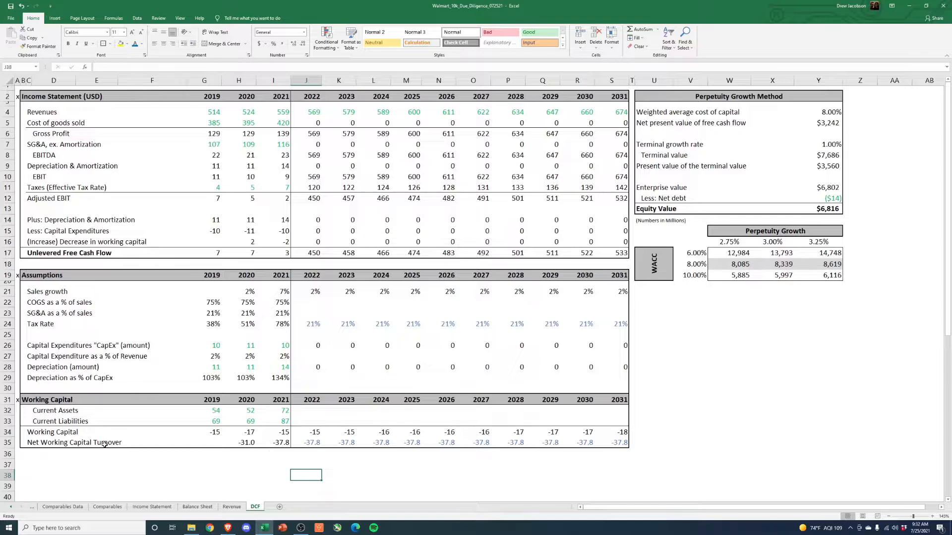
left_click_drag(308, 431, 382, 432)
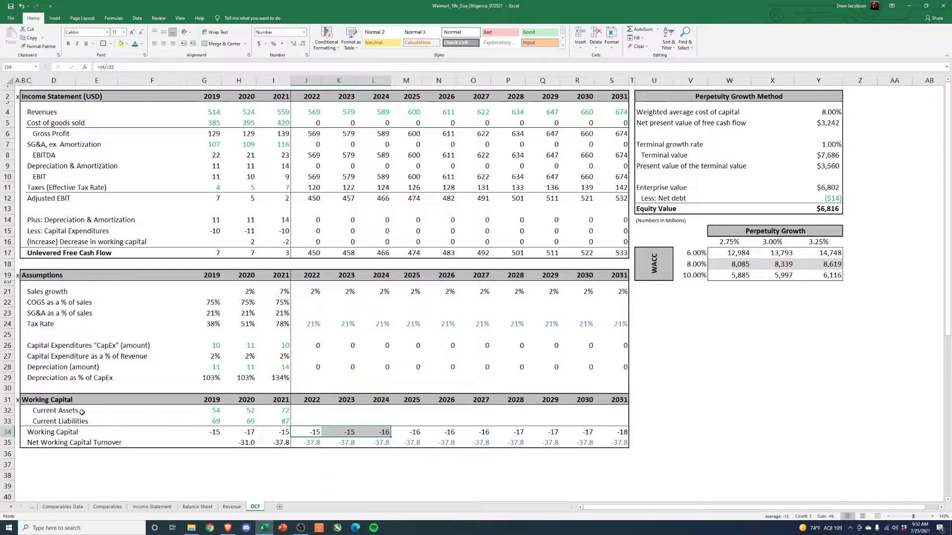
- Review the historical current assets and current liabilities rows, along with the 2022–2031 net working capital turnover assumptions
left_click(55, 411)
left_click(281, 411)
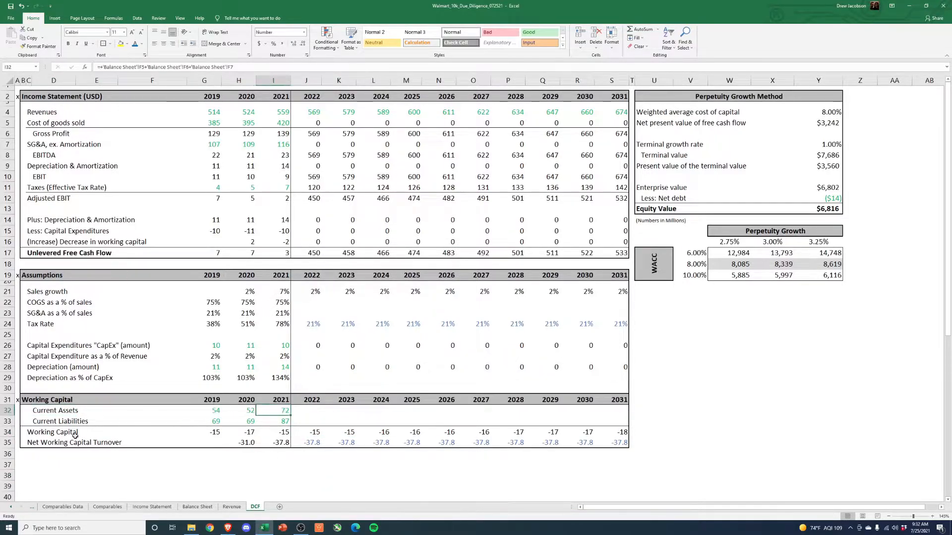
left_click(53, 421)
left_click_drag(216, 422, 627, 443)
left_click(53, 443)
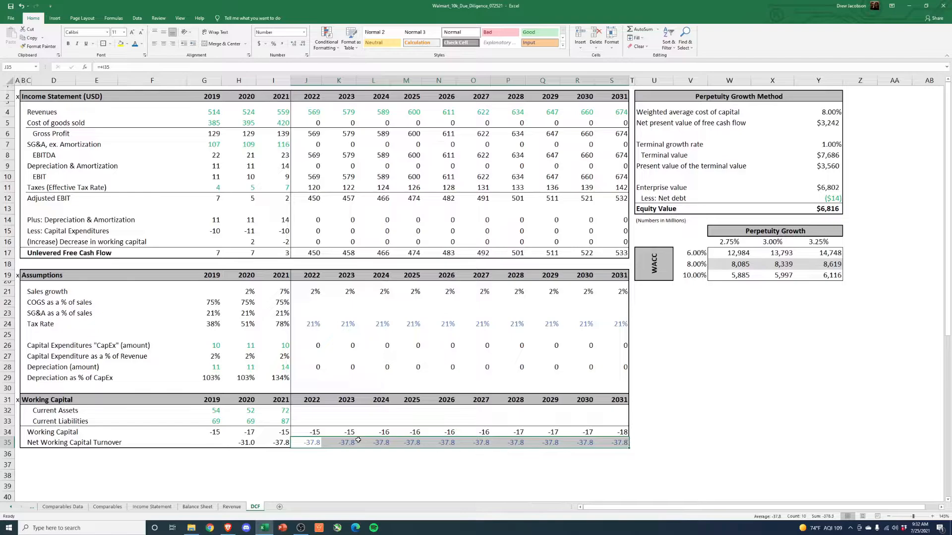
- Inspect the 2022 working capital and turnover formulas, and the 2021 turnover the projection is based on
left_click(303, 433)
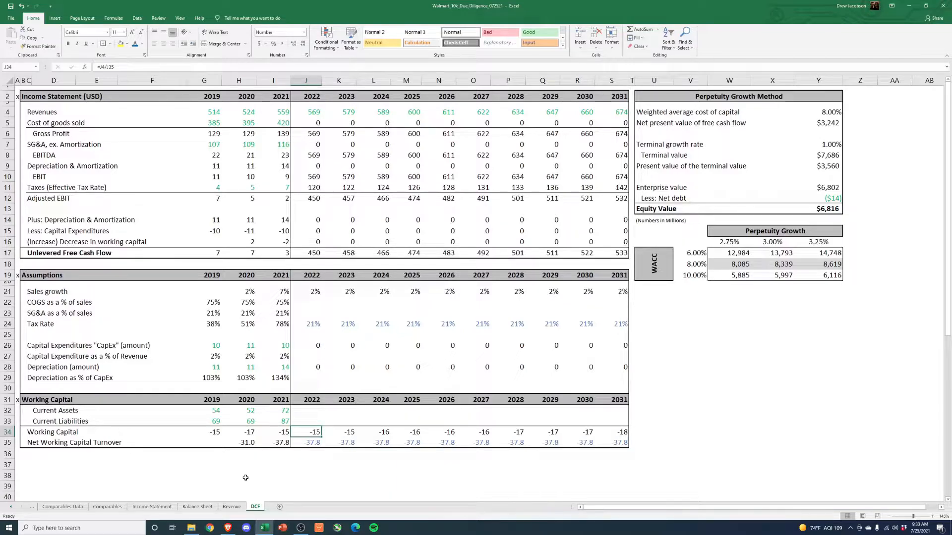
left_click(307, 442)
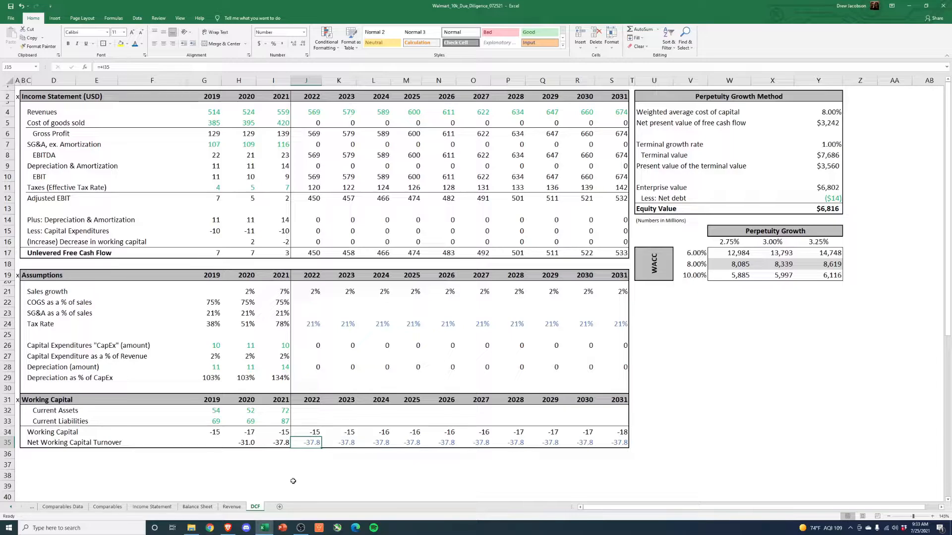
key("Left")
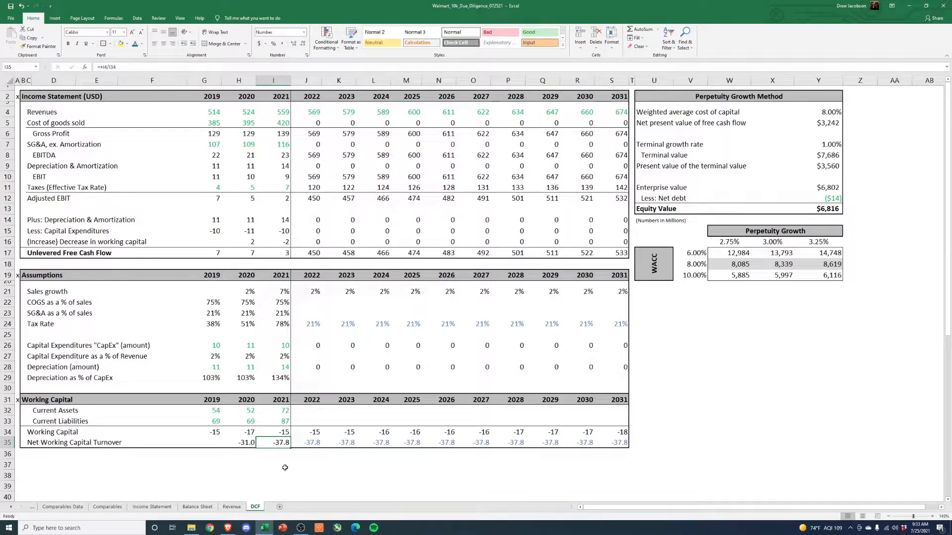
- Check 2019–2021 working capital against the 2020 and 2021 cells of the (Increase) Decrease in working capital row
left_click(213, 432)
left_click(248, 432)
left_click(278, 434)
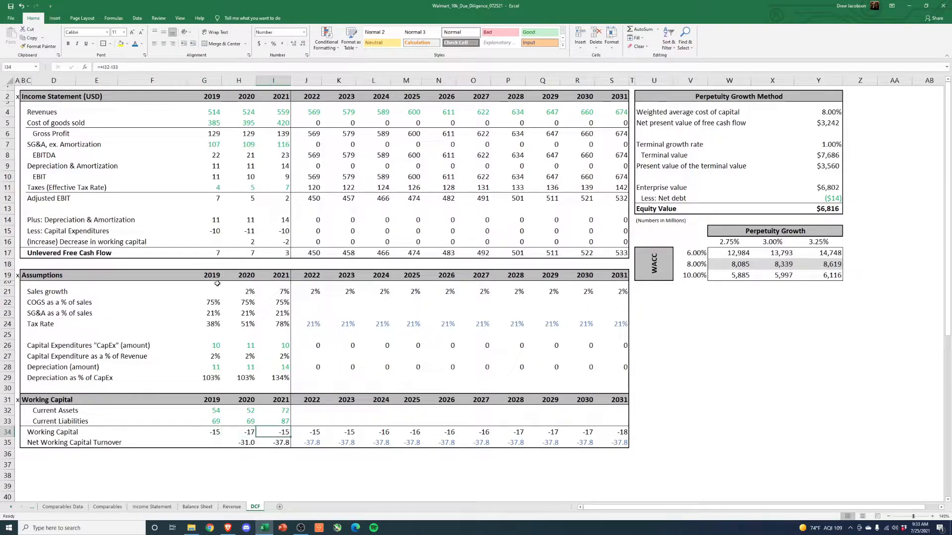
left_click(247, 241)
left_click(279, 244)
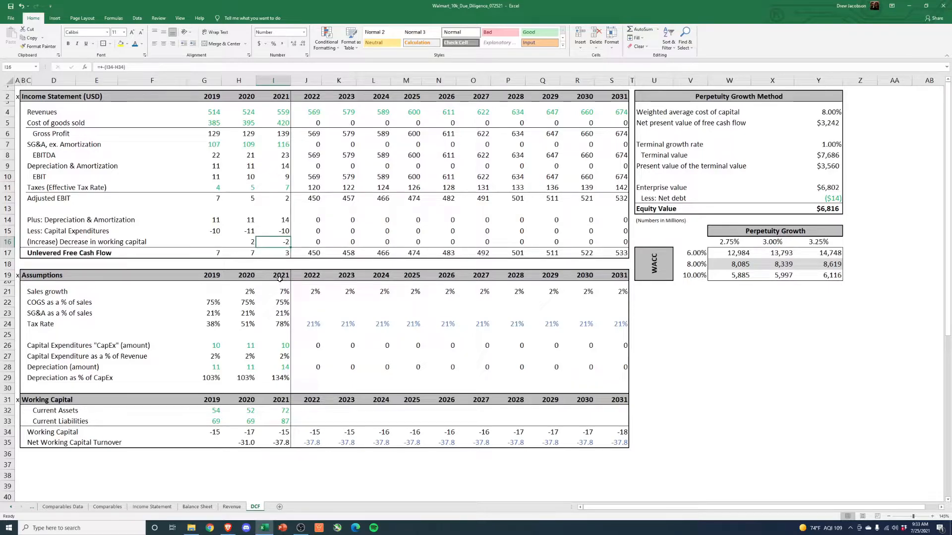
- Compare working capital year over year for 2019–2020 and 2020–2021, and match the differences to the cash flow adjustment row
left_click(216, 434)
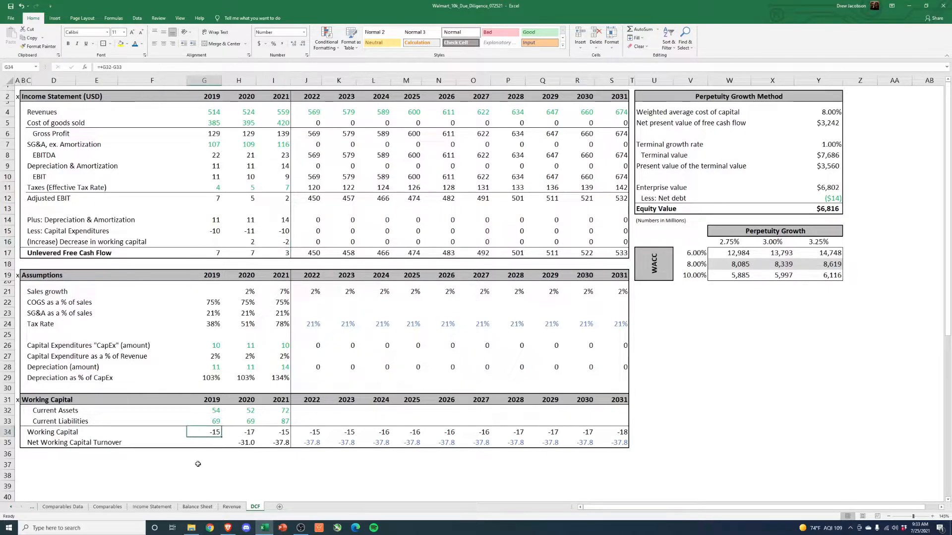
left_click(243, 435)
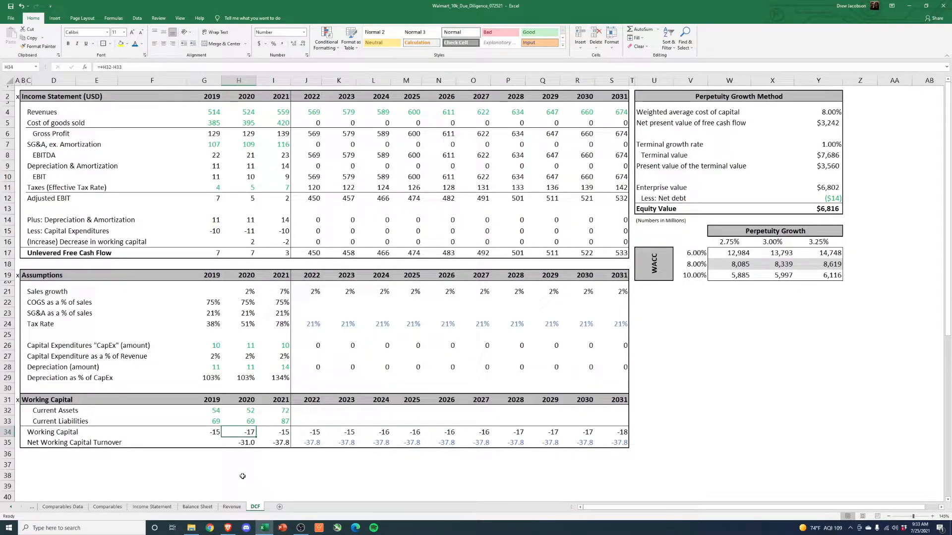
left_click_drag(219, 431, 238, 431)
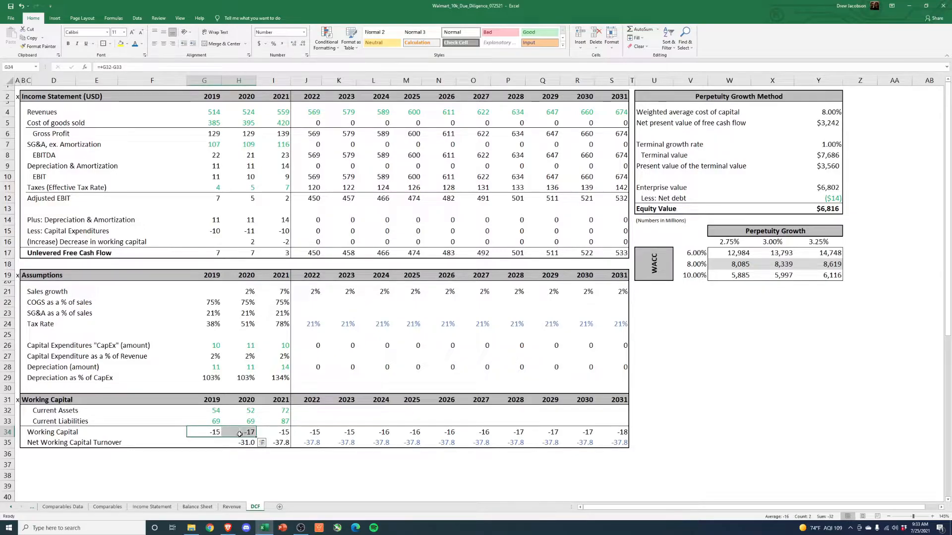
left_click(270, 463)
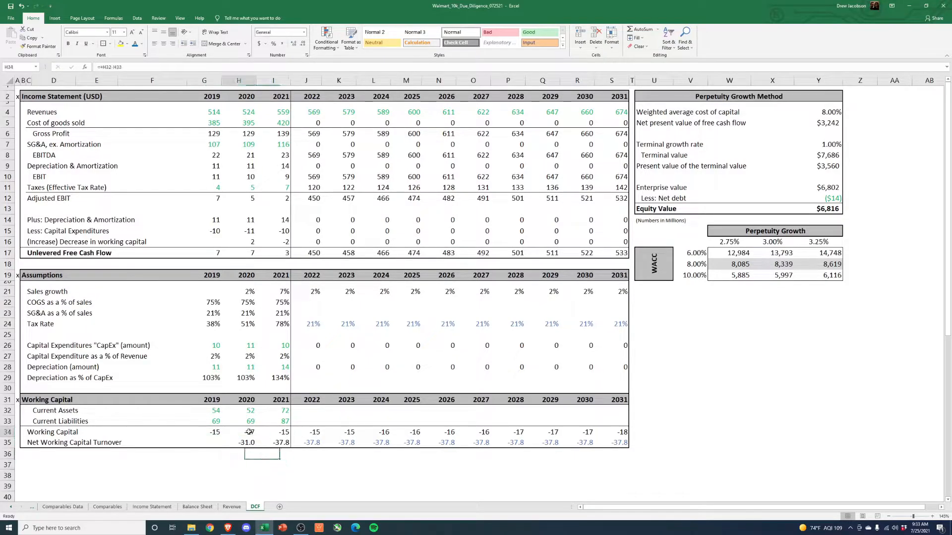
left_click_drag(240, 432, 280, 432)
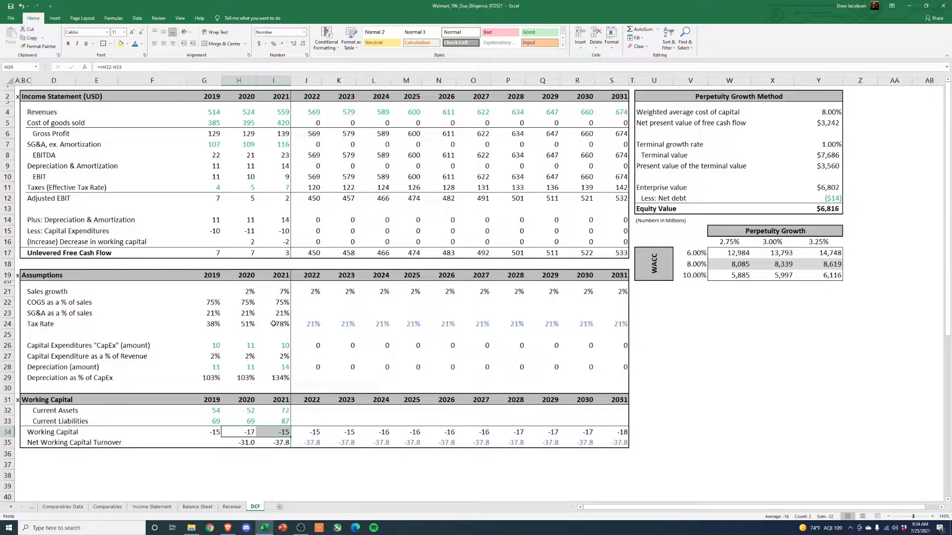
left_click(252, 241)
left_click_drag(253, 241, 275, 241)
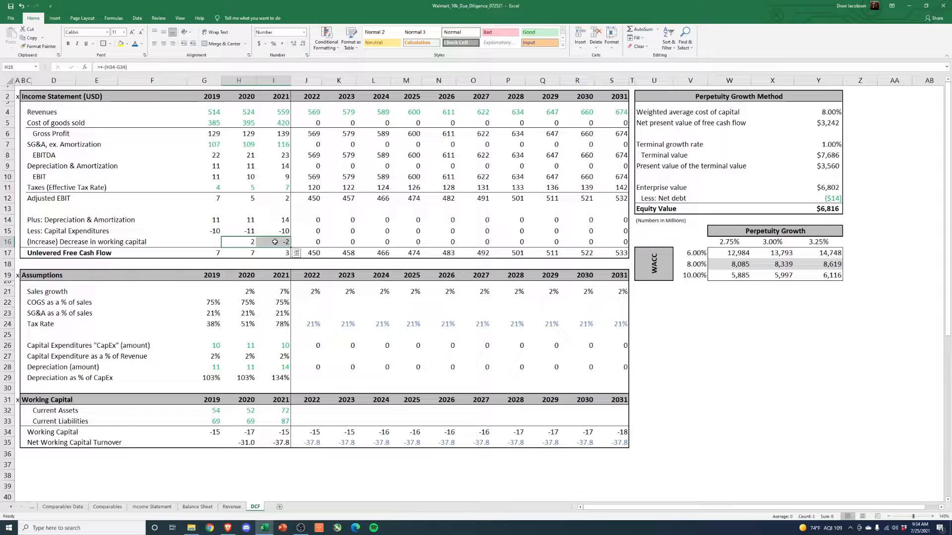
- Review the projected turnover and working capital changes for 2022–2031, along with the 2019–2021 turnover cells
left_click_drag(312, 443, 617, 442)
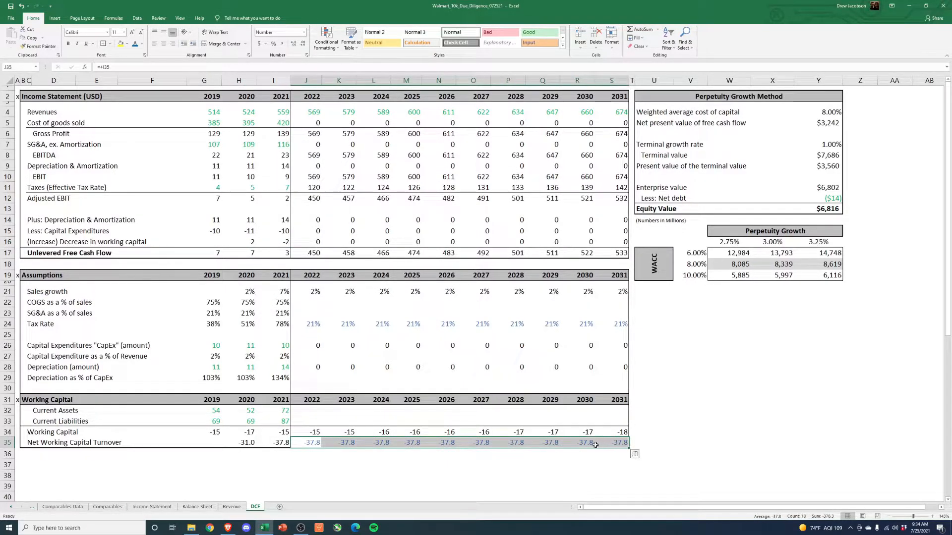
left_click_drag(312, 242, 614, 241)
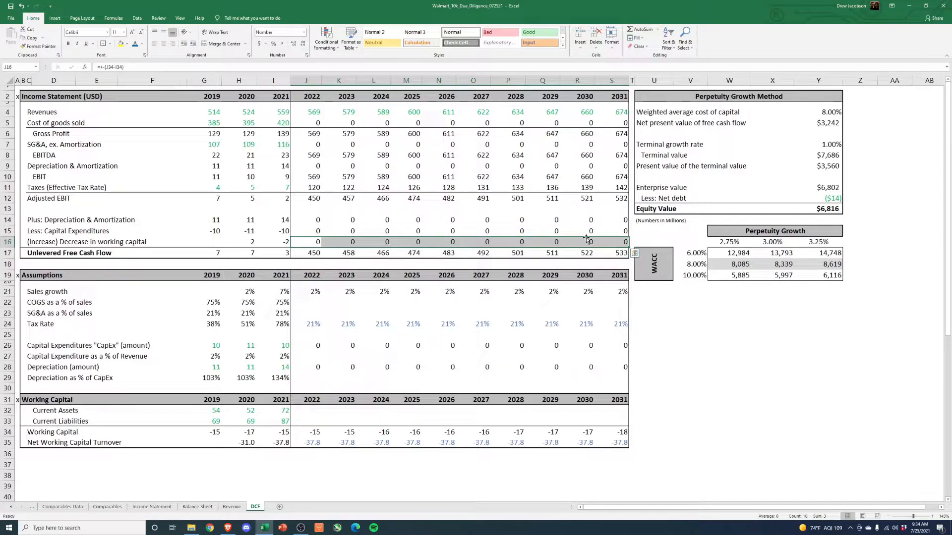
left_click(211, 445)
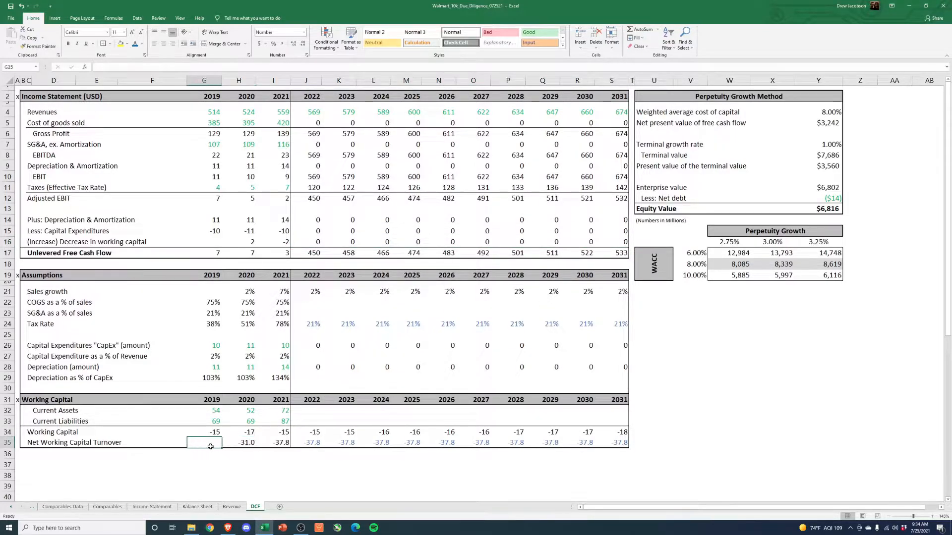
left_click_drag(211, 446, 278, 445)
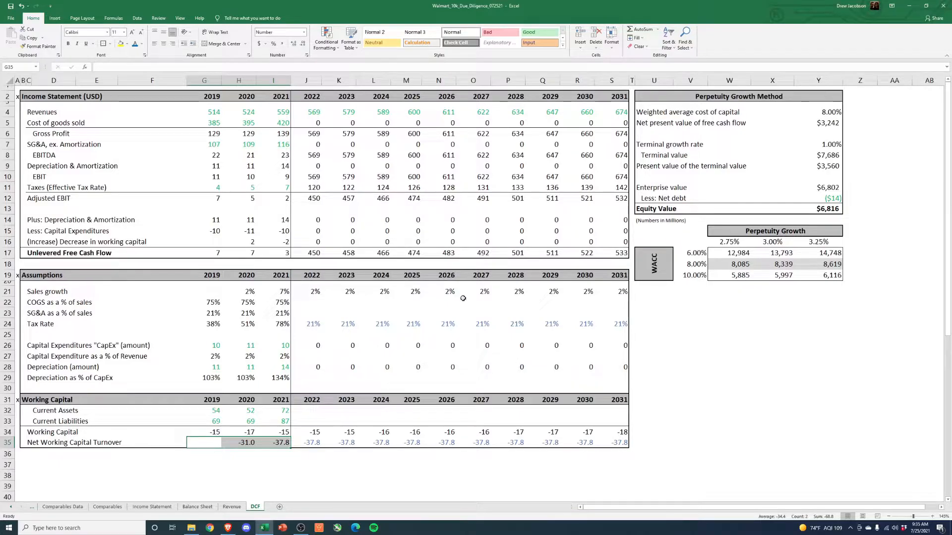
- Trace the DCF's 2019–2031 revenues to the Revenue sheet and review its revenue totals and segment growth assumptions
left_click_drag(218, 112, 605, 112)
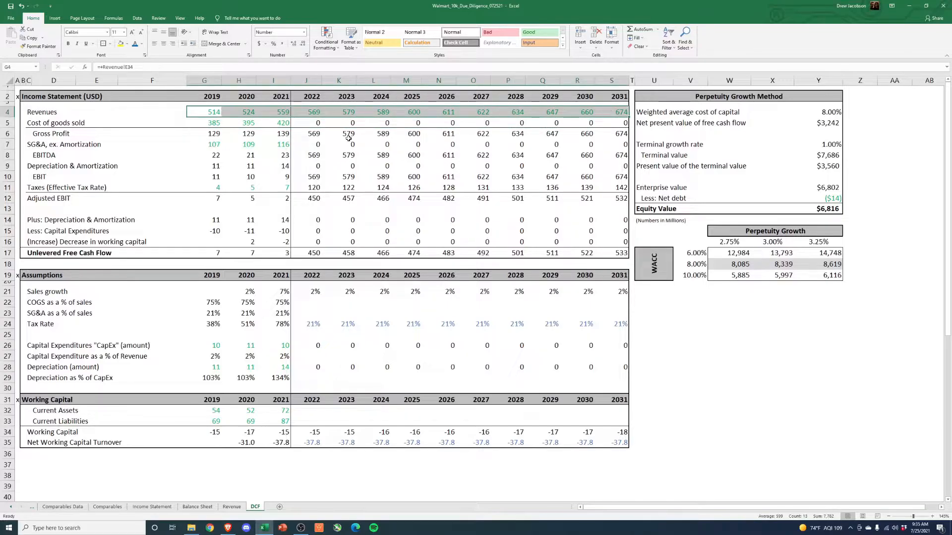
left_click(210, 508)
left_click(232, 507)
scroll(204, 424, "down", 3)
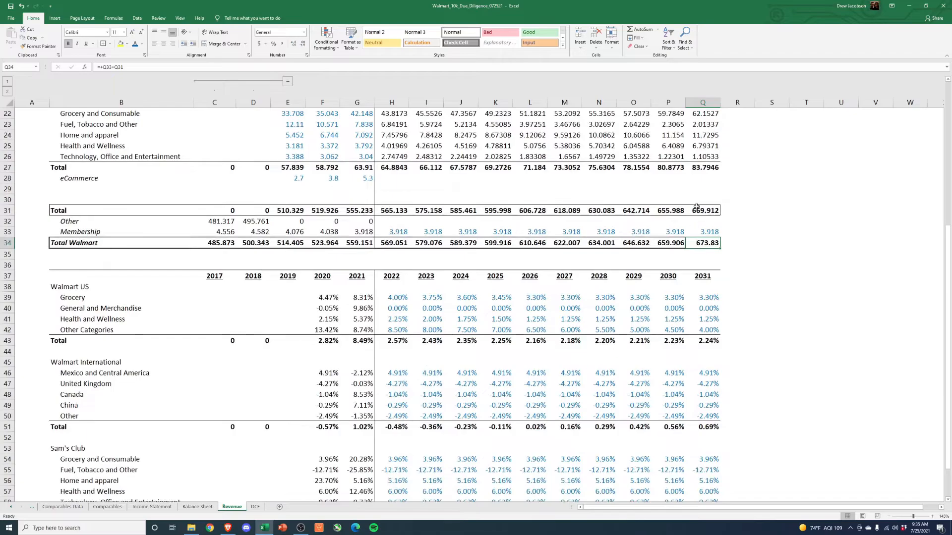
scroll(205, 424, "down", 4)
scroll(255, 350, "up", 3)
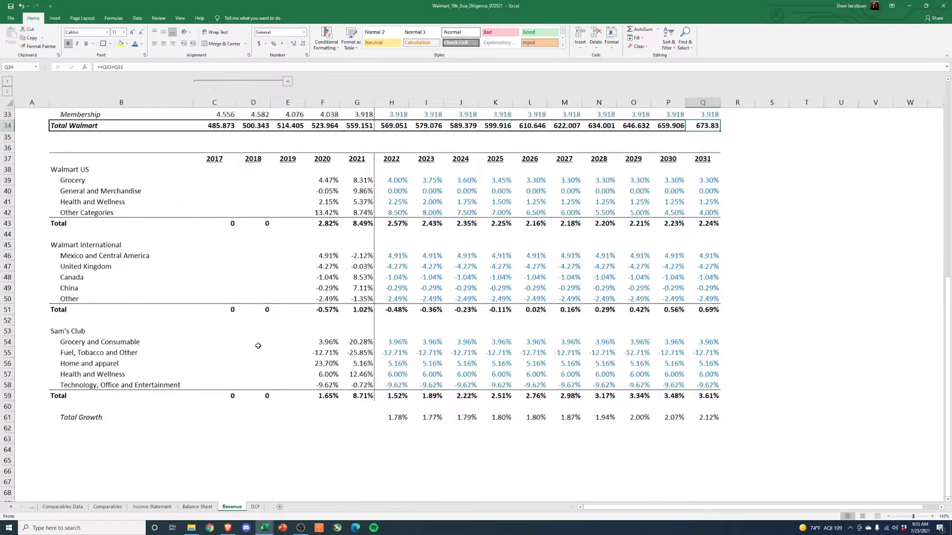
left_click_drag(214, 200, 709, 200)
scroll(379, 274, "up", 2)
left_click_drag(219, 264, 709, 264)
- Trace the DCF's 2019–2021 cost of goods sold to the Total COGS row on the Income Statement sheet
left_click(255, 507)
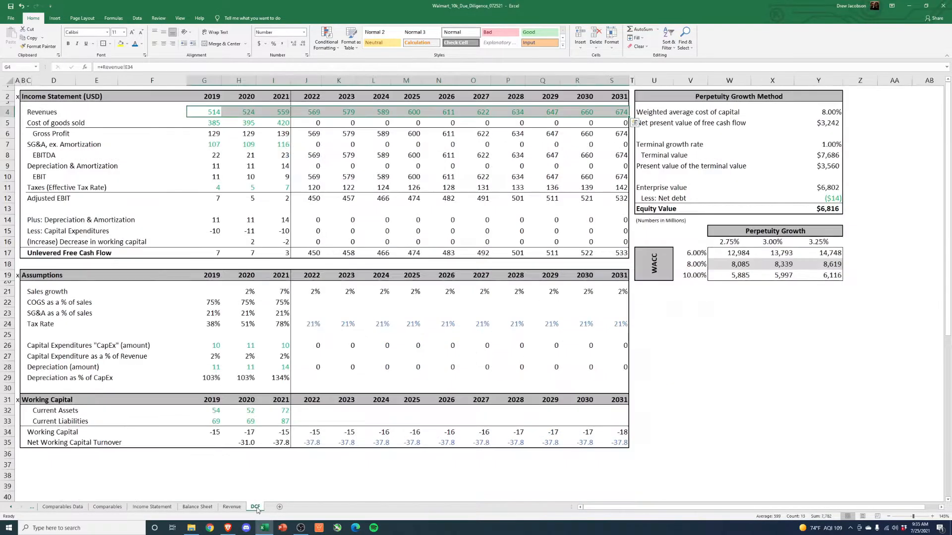
left_click_drag(197, 123, 282, 123)
left_click(152, 507)
left_click_drag(209, 132, 347, 133)
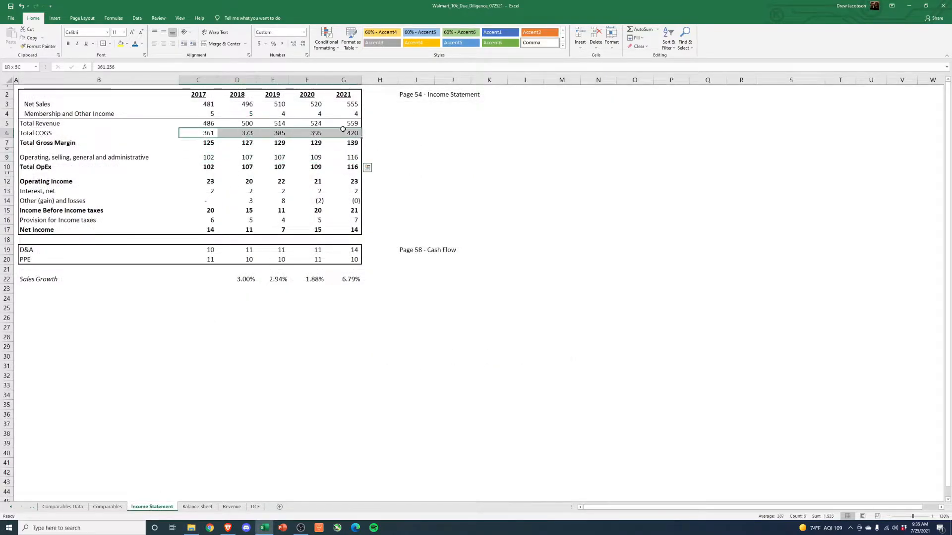
- Trace the DCF's 2019–2021 SG&A figures to the Income Statement sheet
left_click(256, 506)
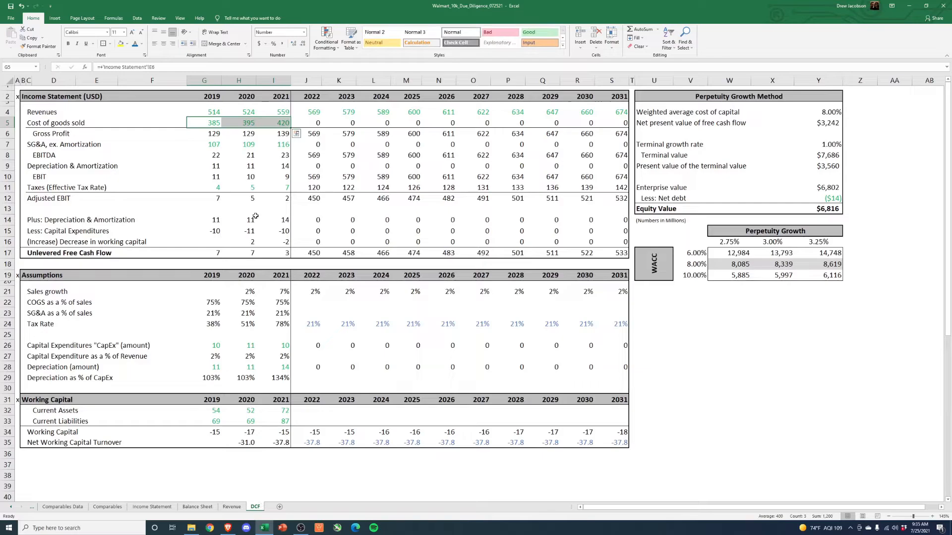
left_click_drag(211, 145, 352, 158)
left_click(152, 507)
- Trace the DCF's 2019–2021 taxes to the Provision for Income taxes row on the Income Statement sheet
left_click(255, 507)
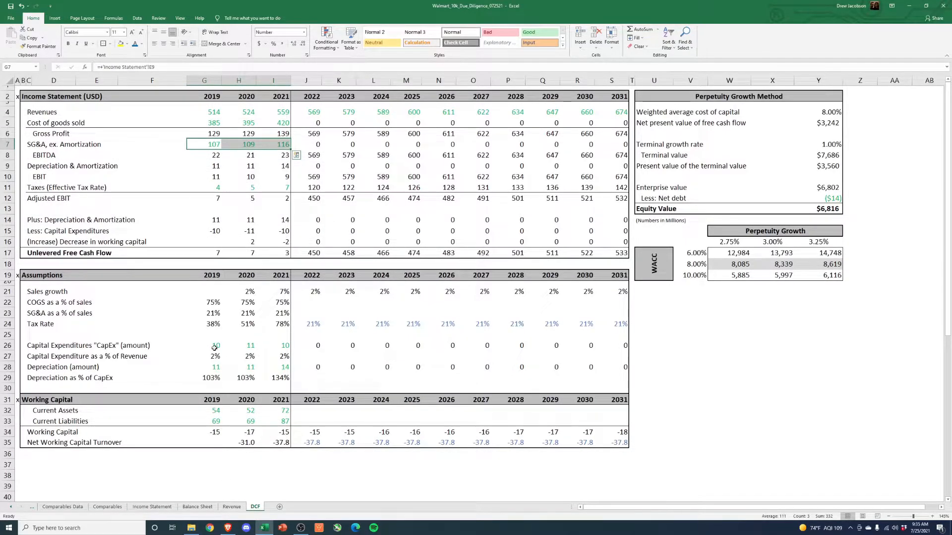
left_click_drag(218, 187, 281, 188)
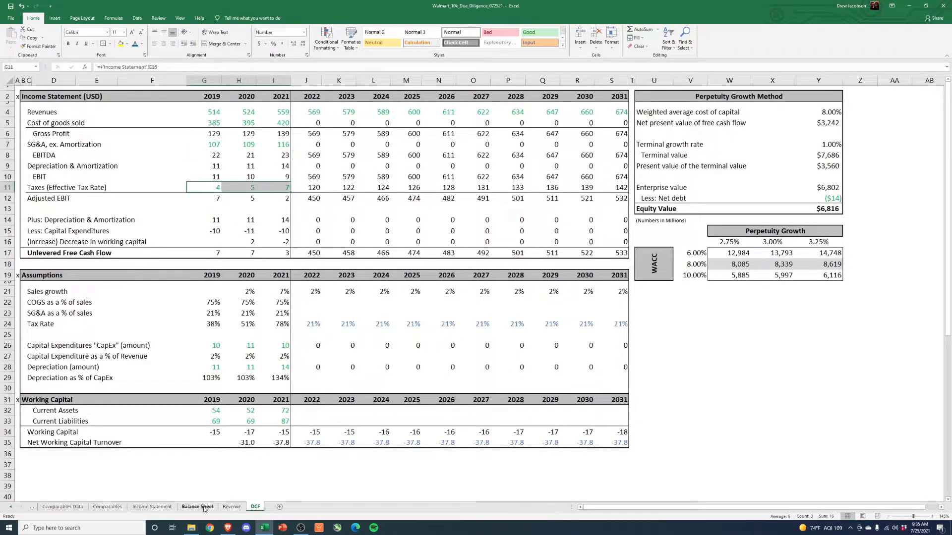
left_click(169, 508)
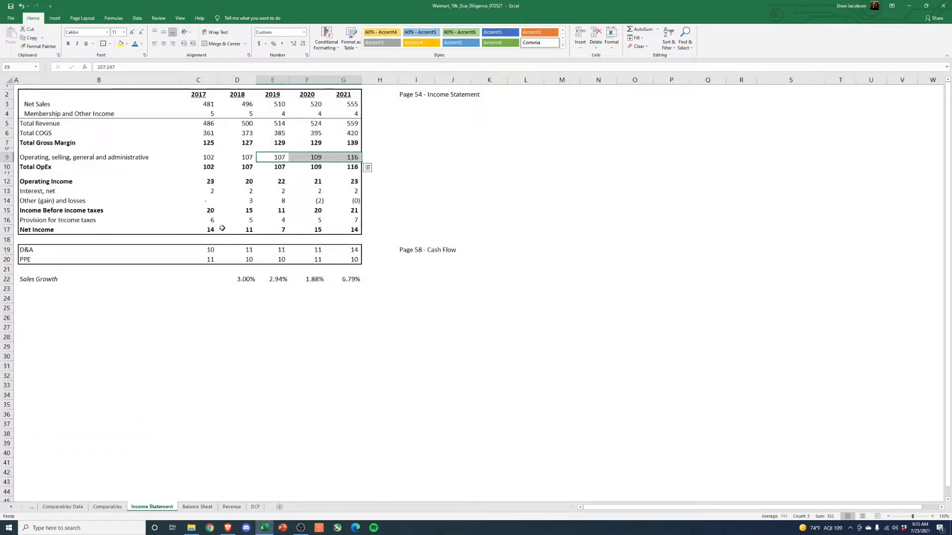
left_click_drag(283, 220, 353, 220)
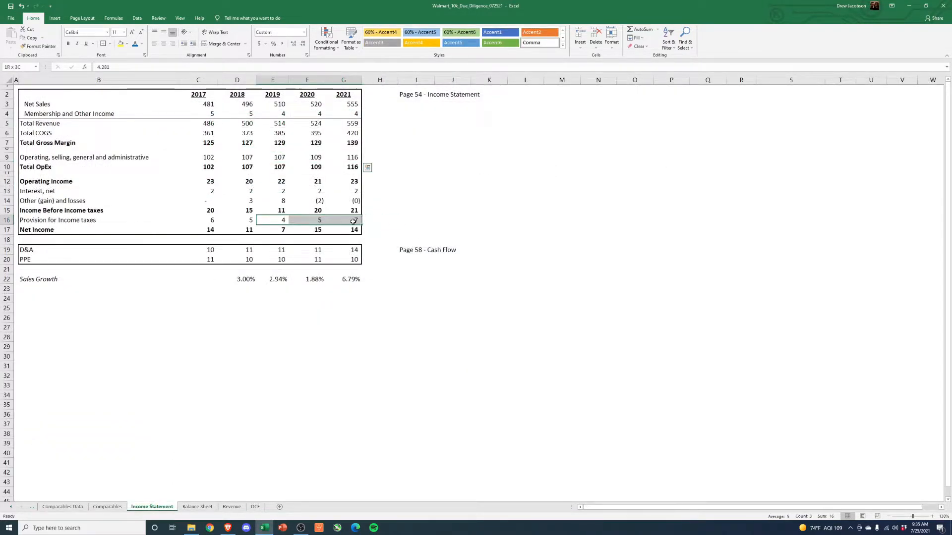
left_click(255, 508)
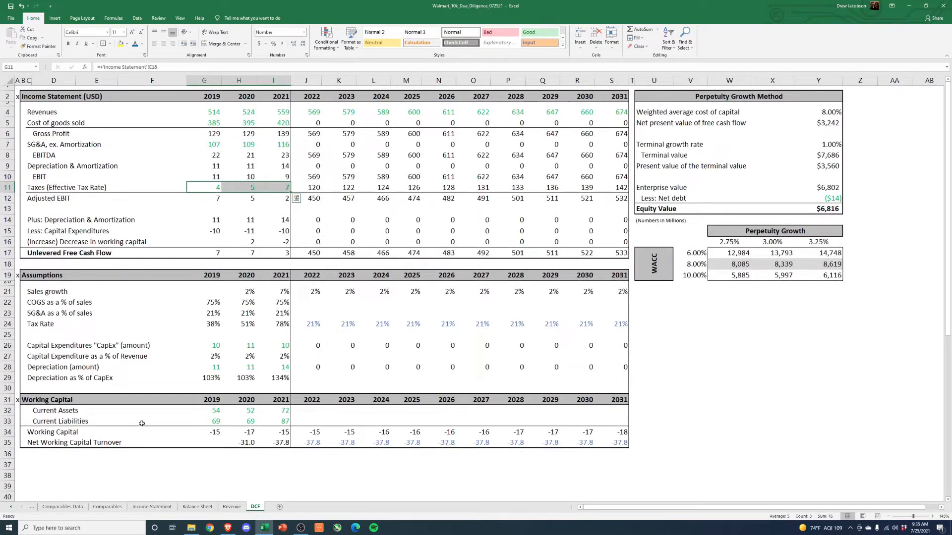
- Inspect the 2019–2021 Tax Rate formulas in the DCF assumptions to see which rows they reference
left_click(212, 325)
left_click(251, 325)
key("Right")
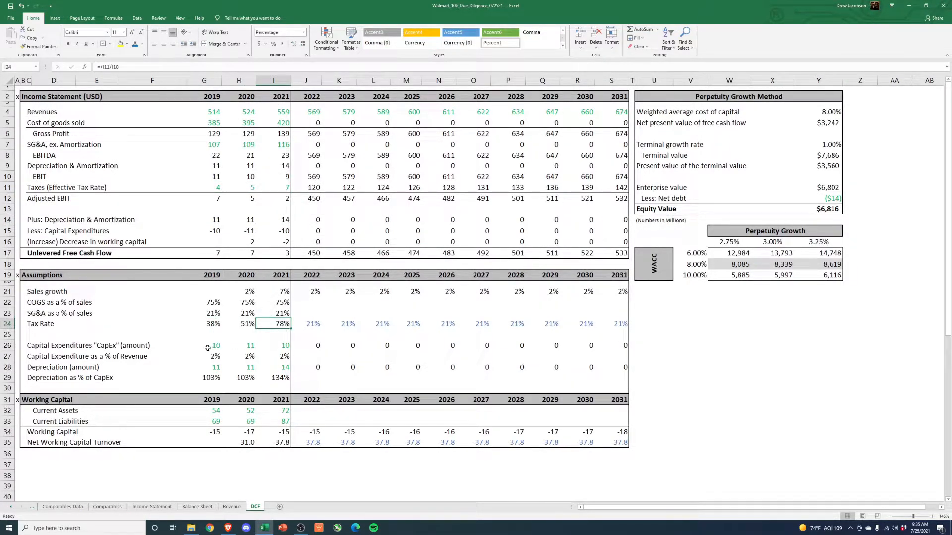
key("F2")
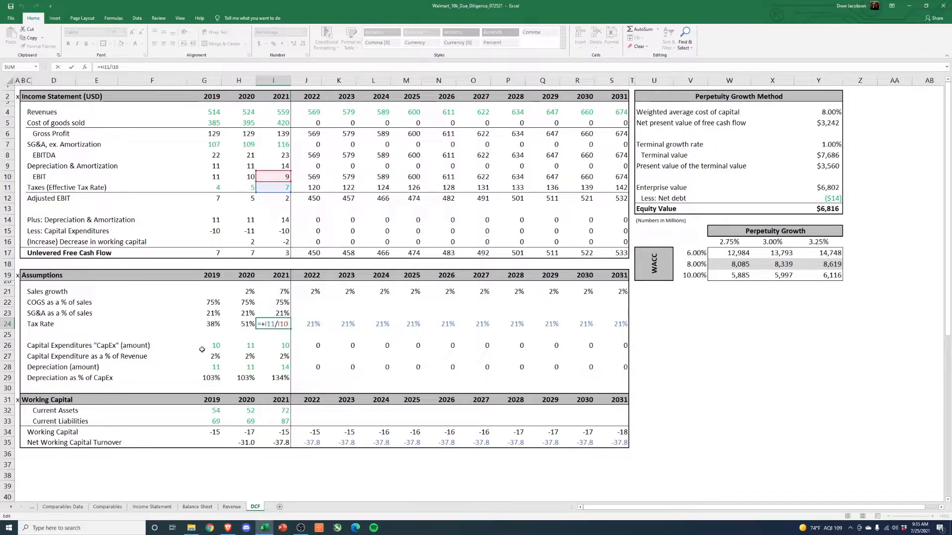
key("Escape")
key("Left")
key("F2")
key("Escape")
key("Left")
key("F2")
key("Escape")
key("Right")
key("F2")
key("Escape")
key("Right")
key("F2")
key("Escape")
key("Left")
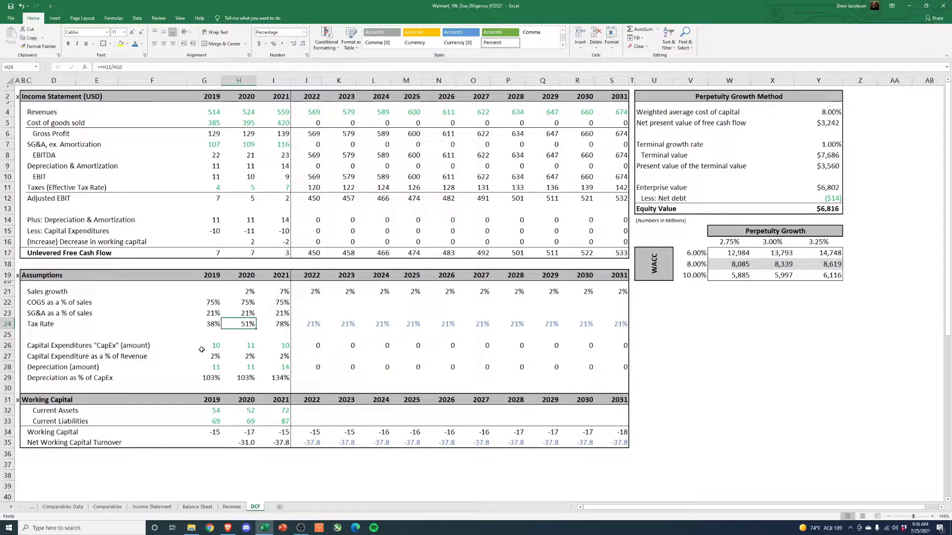
- Review the projected 2022–2031 tax rates against the historical rates and the 2020–2021 tax amounts
left_click_drag(314, 324, 619, 326)
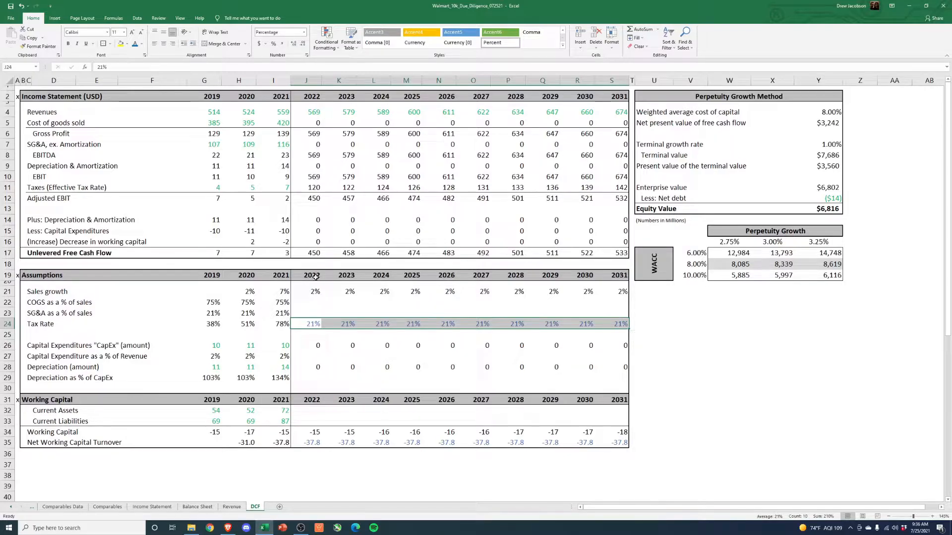
left_click_drag(213, 326, 617, 323)
left_click_drag(233, 187, 278, 187)
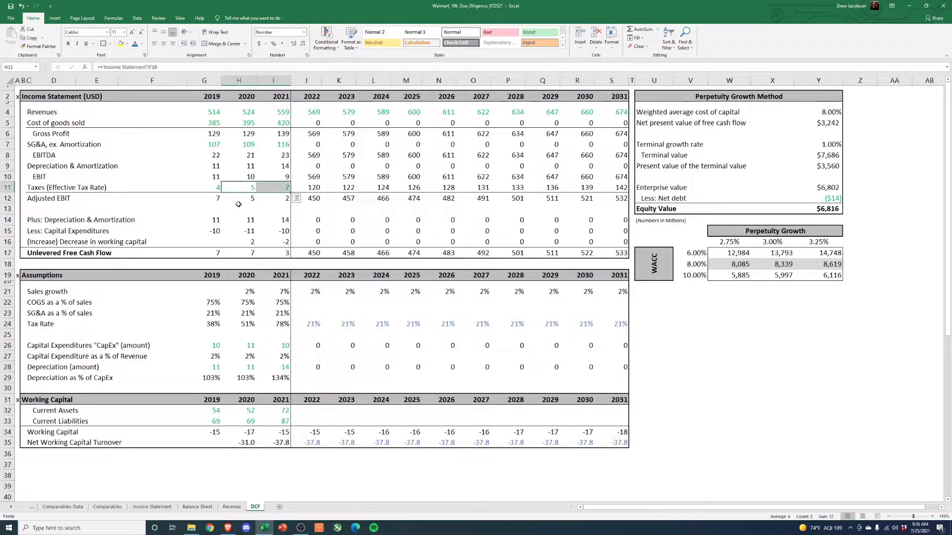
- Trace the DCF's 2019–2021 depreciation and CapEx amounts to the D&A and PPE rows on the Income Statement sheet
left_click_drag(205, 218, 278, 231)
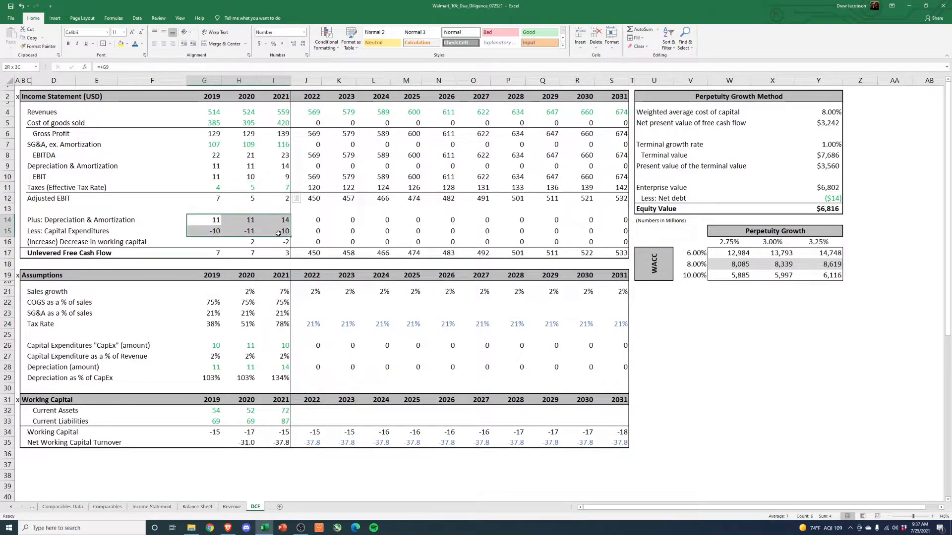
left_click_drag(208, 345, 280, 345)
left_click_drag(211, 367, 280, 367)
left_click(152, 507)
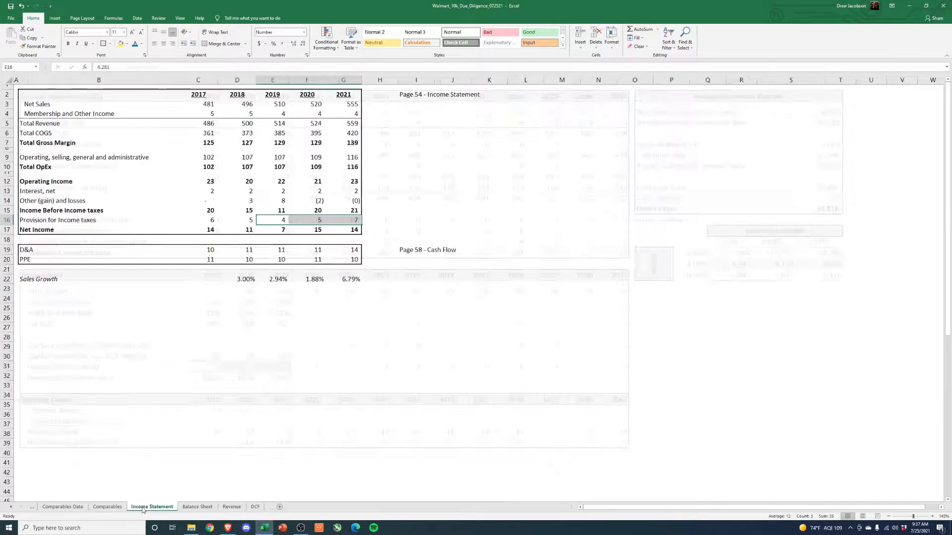
left_click_drag(247, 249, 349, 259)
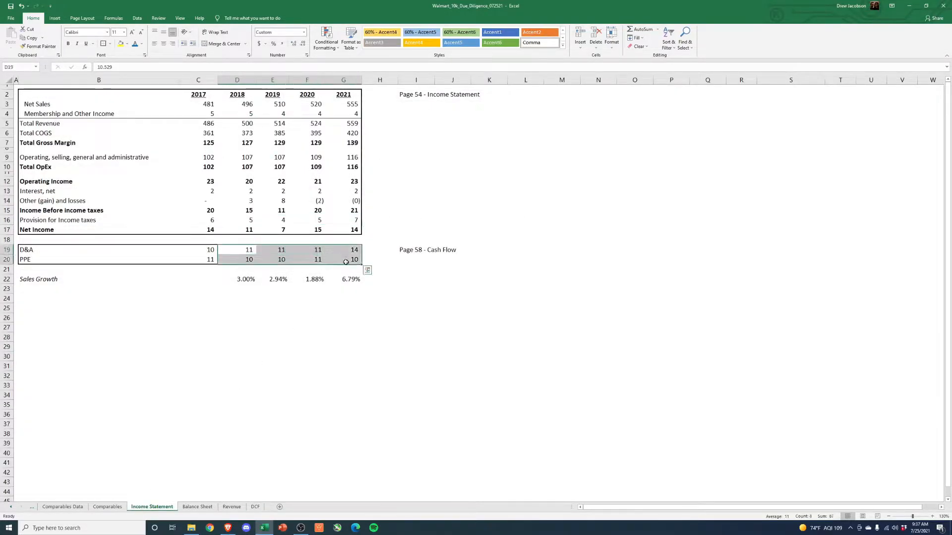
left_click(255, 506)
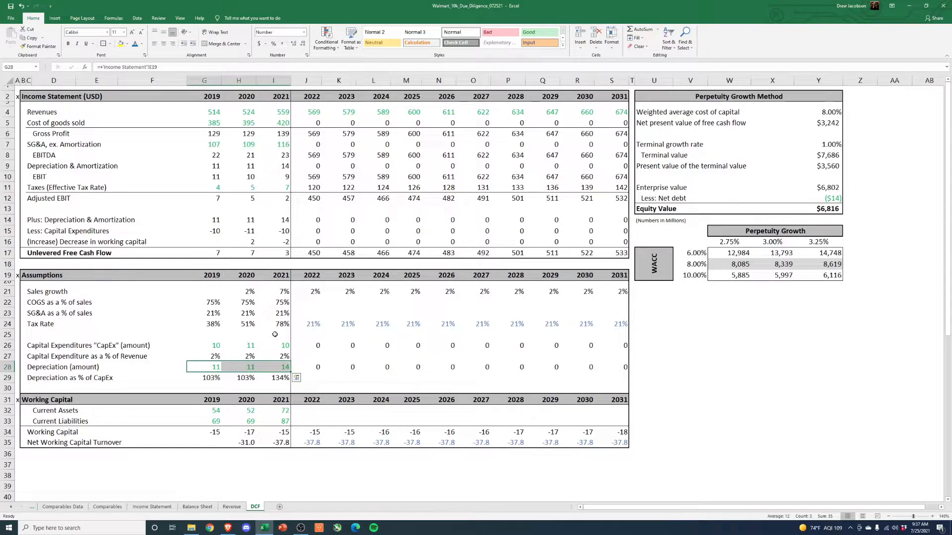
- Set the 2022 COGS as a % of sales to the 2019–2021 average with =AVERAGE(G22:I22)
left_click(58, 303)
left_click_drag(209, 301, 280, 303)
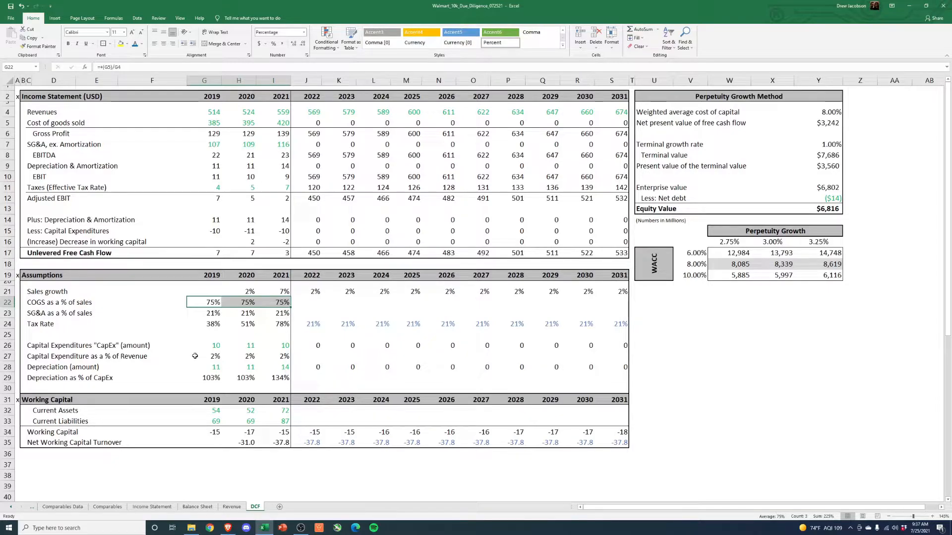
left_click_drag(207, 303, 263, 302)
left_click(306, 302)
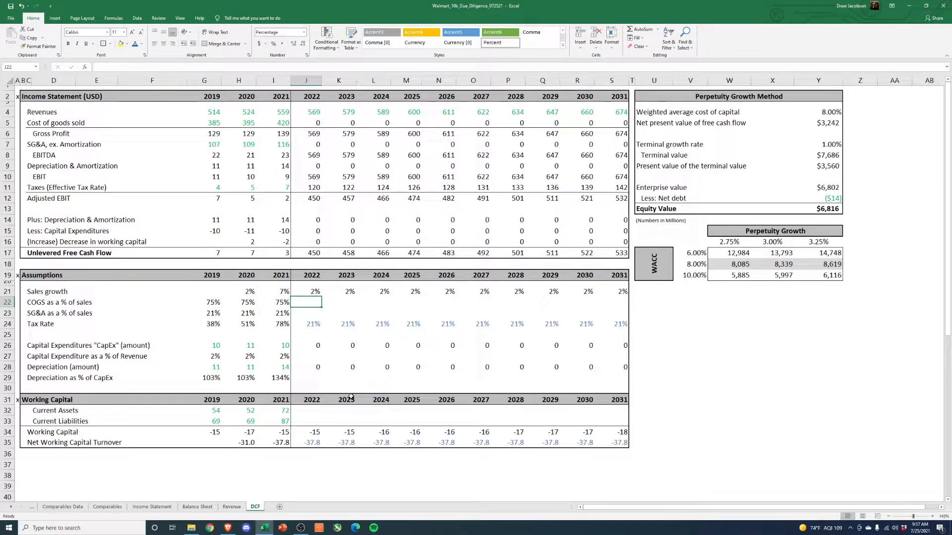
type("=average")
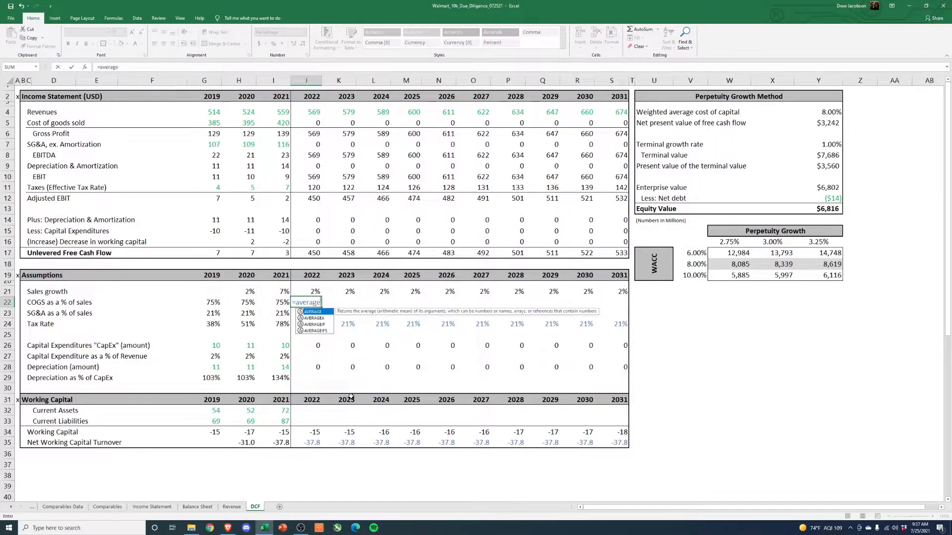
type("(")
key("Left")
key("shift+Left")
key("shift+Left")
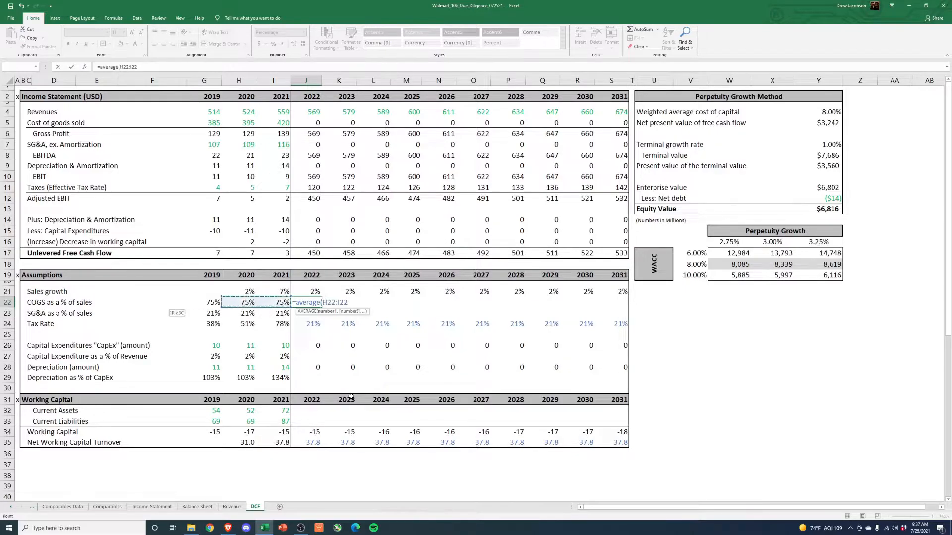
type(")")
key("Return")
- Link the 2023 COGS percentage to the prior year's cell and copy only that formula across 2024–2031
key("Right")
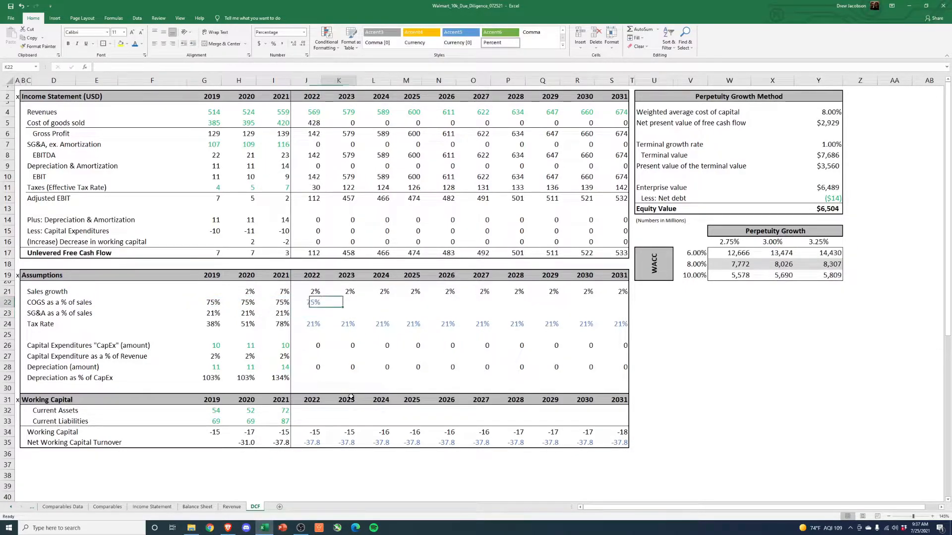
key("Up")
key("ctrl+r")
key("ctrl+c")
key("Right")
key("shift+Right")
key("shift+Right")
key("shift+Right")
key("shift+Right")
key("shift+Right")
key("shift+Right")
key("shift+Right")
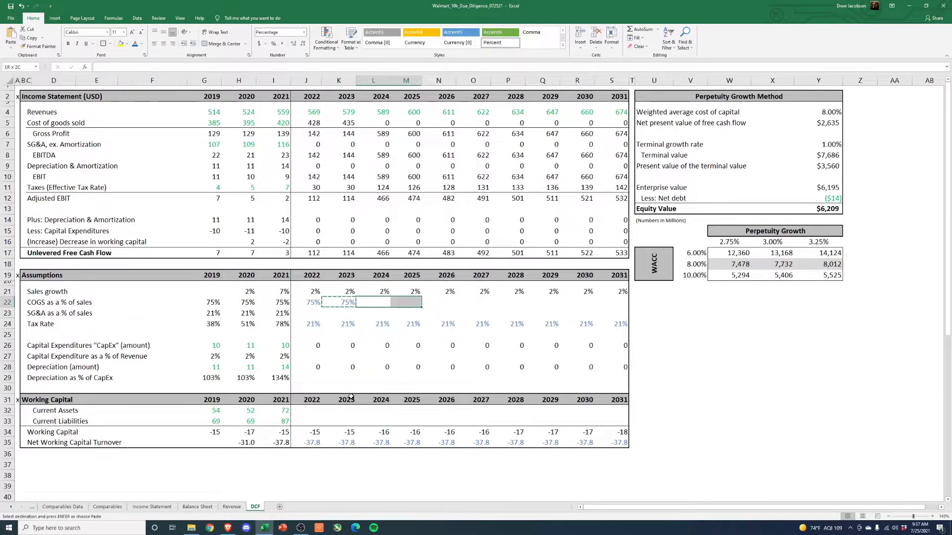
key("alt+e")
key("s")
key("f")
key("Return")
key("Escape")
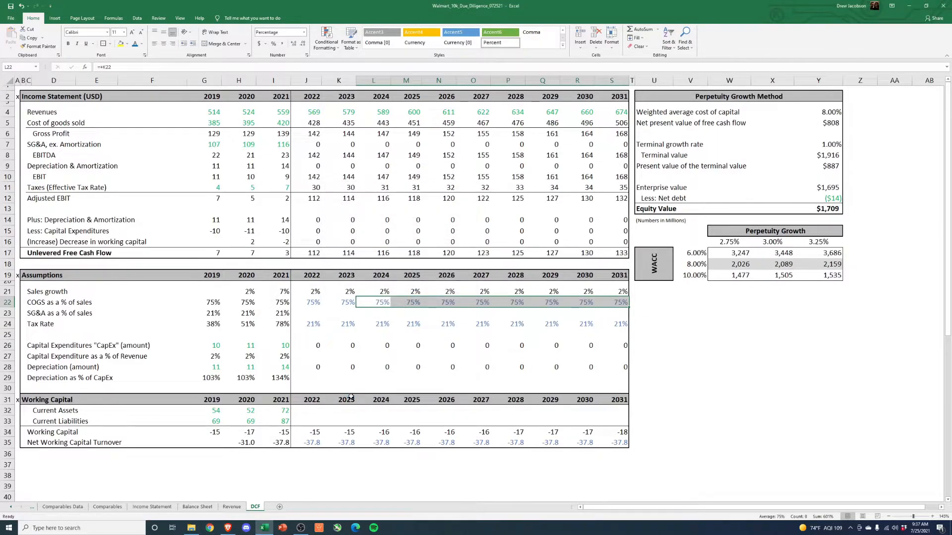
- Review the projected COGS as a % of sales across 2022–2031
key("shift+BackSpace")
key("Left")
key("Left")
key("shift+Right")
key("shift+Right")
key("shift+Right")
key("shift+Right")
key("shift+Right")
key("shift+Right")
key("shift+Right")
key("shift+Right")
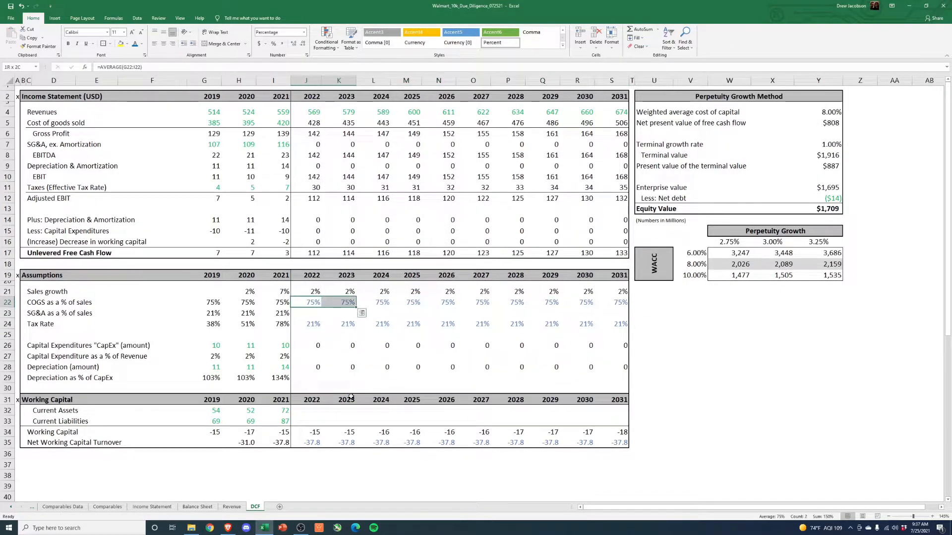
key("shift+Right")
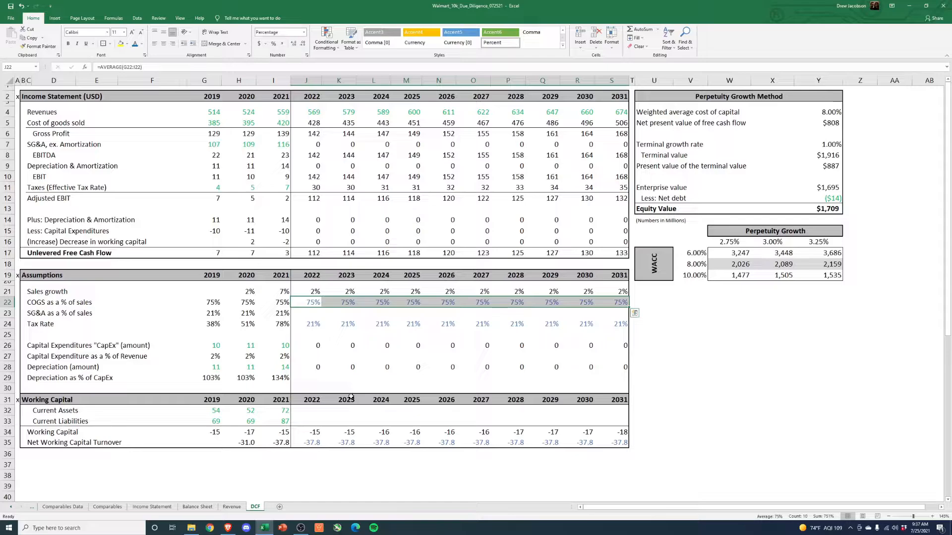
- Set the 2022 SG&A as a % of sales to the 2019–2021 average with =AVERAGE(G23:I23)
key("Left")
key("Left")
key("Down")
key("Left")
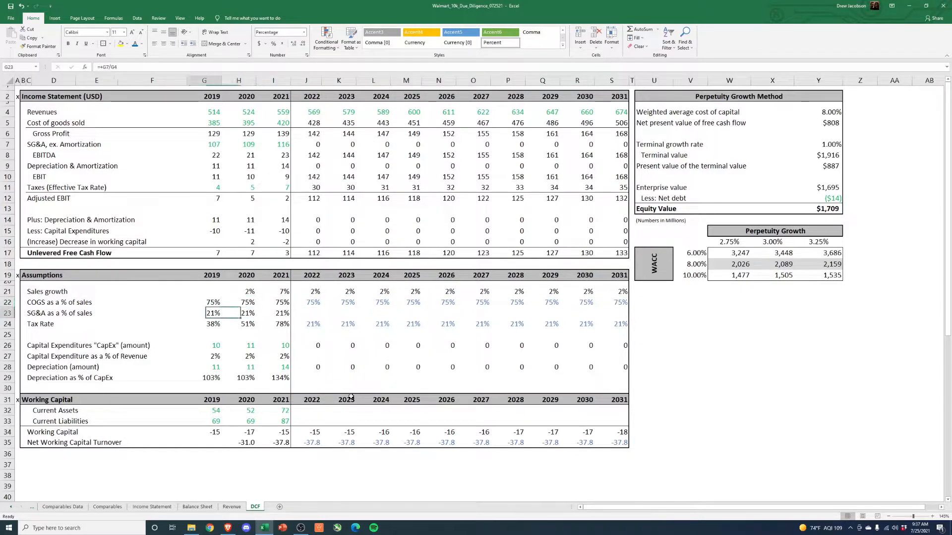
key("shift+Right")
key("shift+Right")
key("Right")
key("Right")
key("Right")
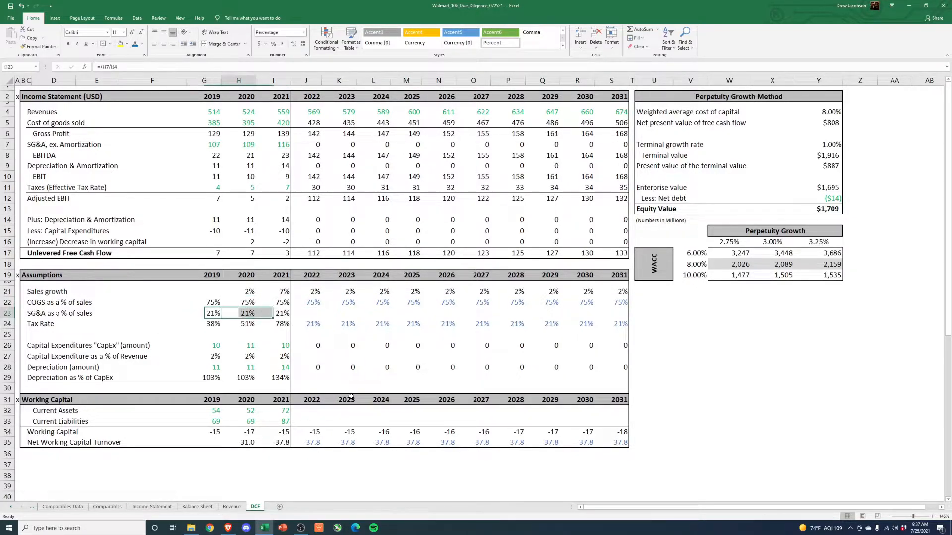
type("=average(")
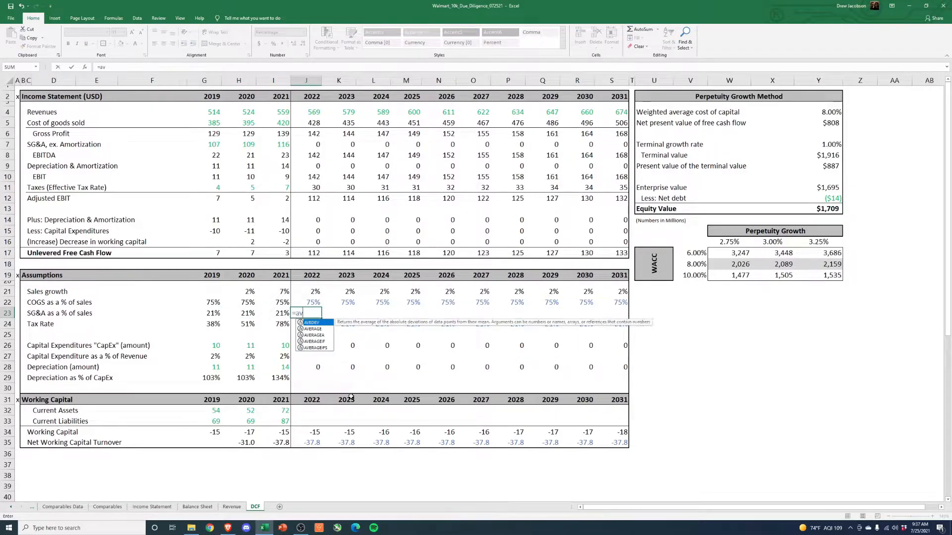
key("Left")
key("Left")
key("Left")
key("shift+Right")
key("shift+Right")
key("Return")
- Set the 2023 SG&A percentage to the 2022 value minus 0.0015
key("Up")
key("Right")
type("+")
key("Left")
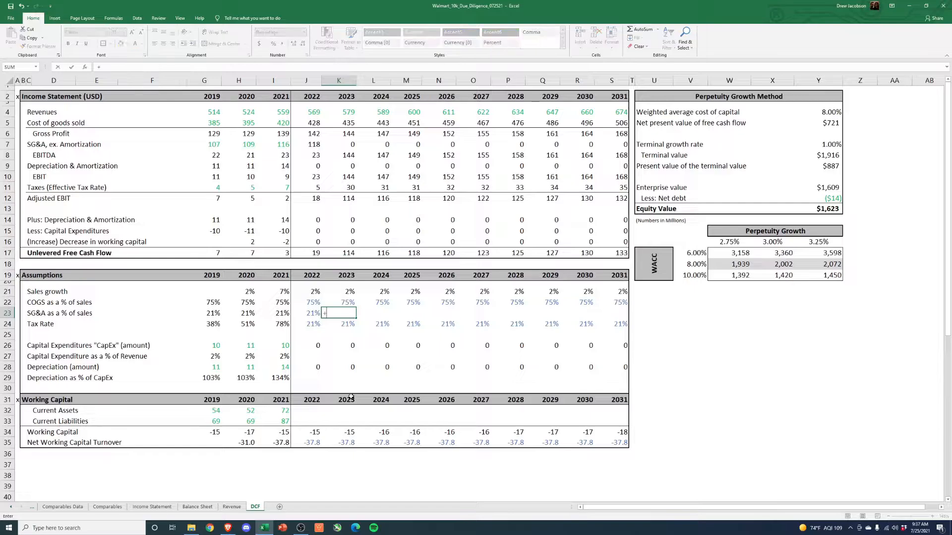
type("-0.0")
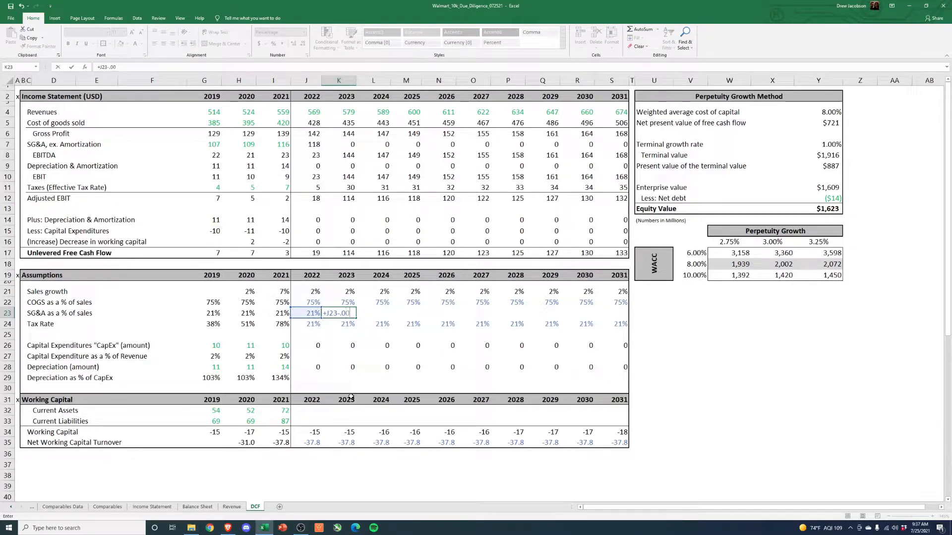
type("015")
key("ctrl+Return")
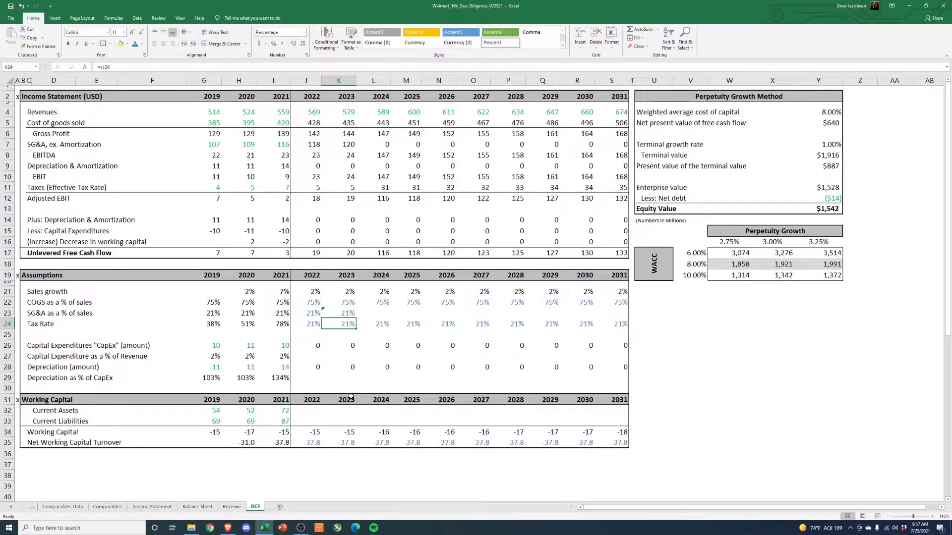
- Copy the 2023 SG&A percentage formula across 2024–2031
key("ctrl+c")
key("Right")
key("shift+Right")
key("shift+Right")
key("shift+Right")
key("shift+Right")
key("shift+Right")
key("shift+Right")
key("shift+Right")
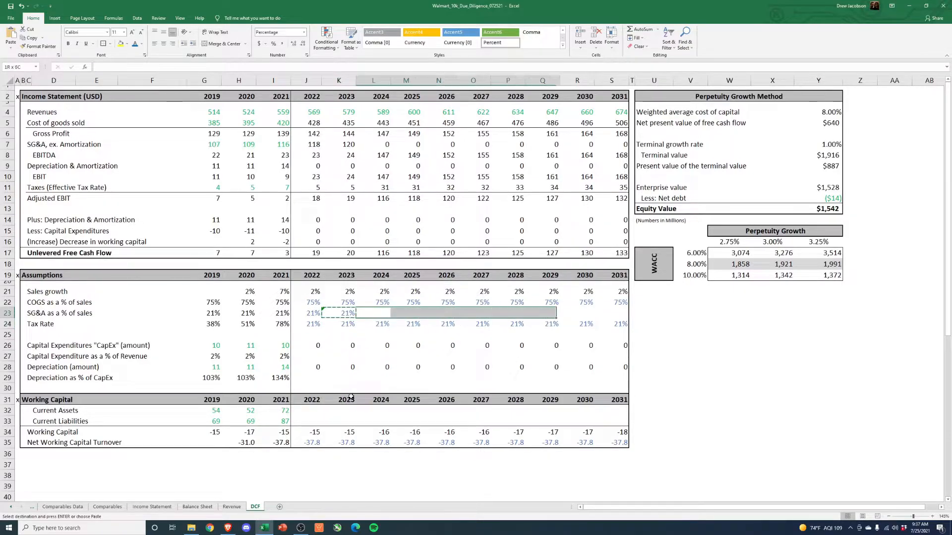
key("ctrl+alt+v")
key("Return")
key("Left")
key("Escape")
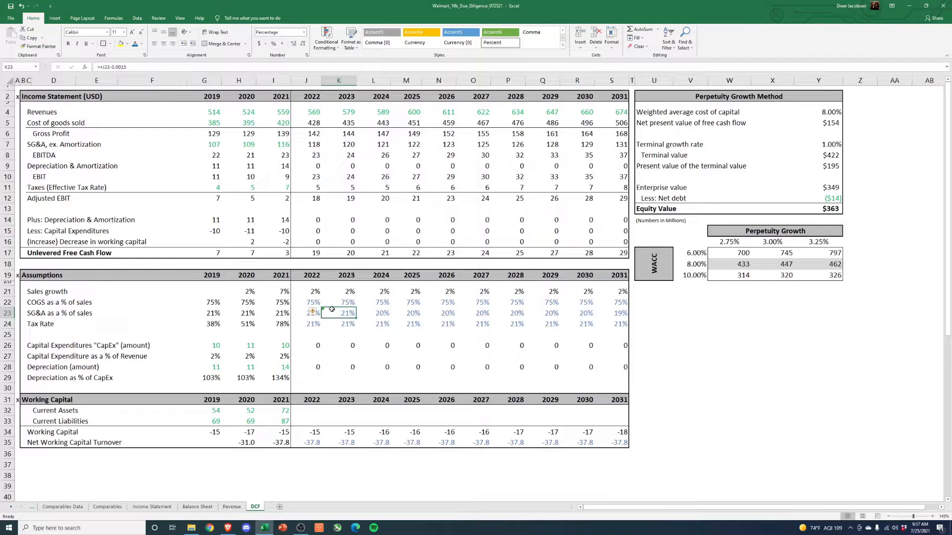
- Review the projected SG&A as a % of sales row for 2022–2031
left_click(314, 312)
left_click(332, 349)
left_click(335, 333)
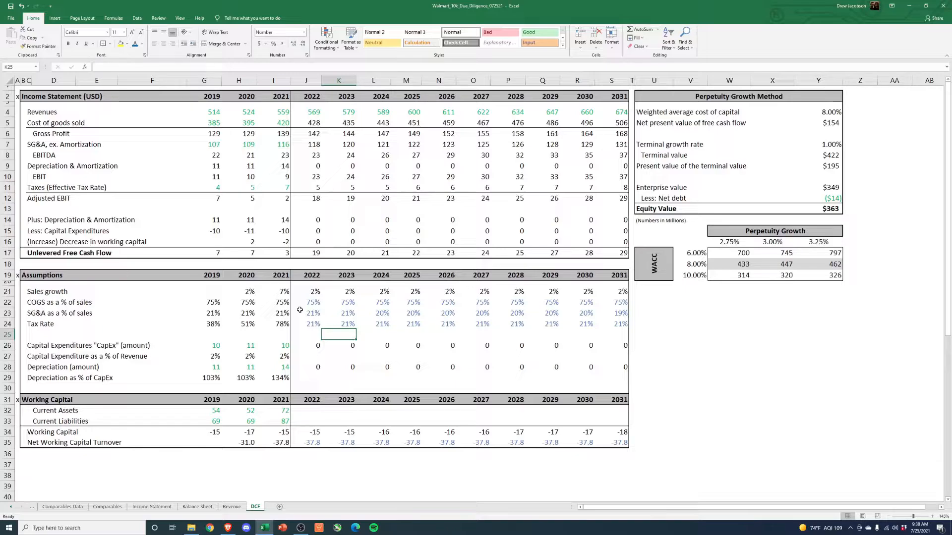
left_click(318, 312)
left_click_drag(418, 315, 618, 315)
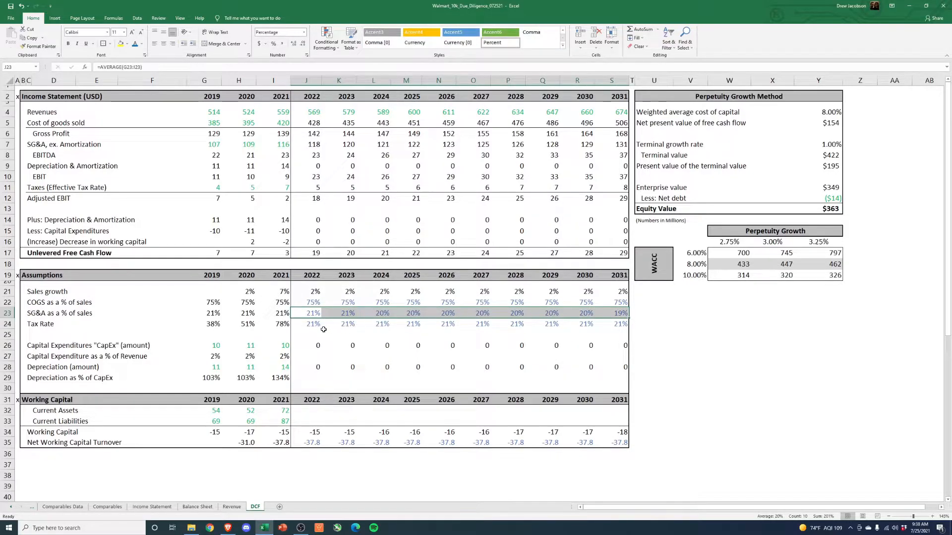
- Examine the 2022 CapEx amount formula and the 2019–2021 capital expenditure percentages of revenue
left_click(306, 346)
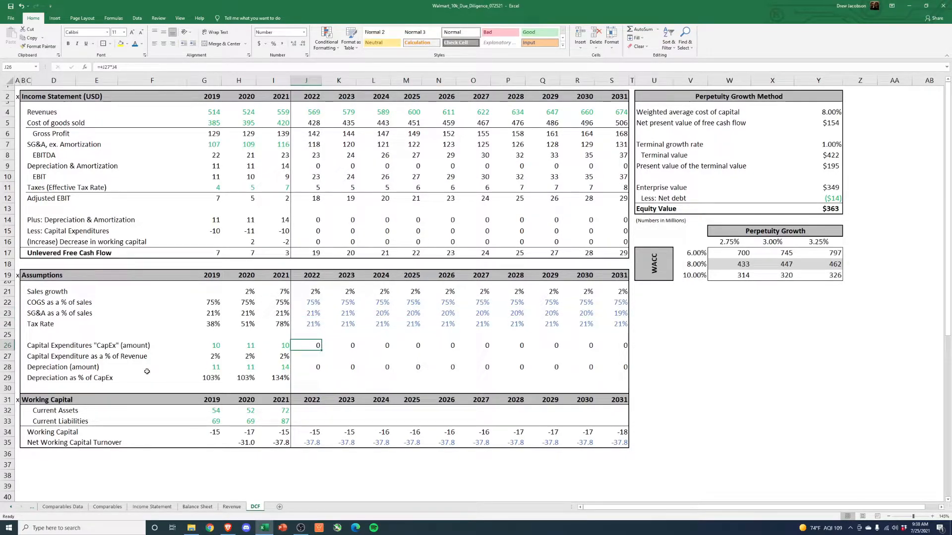
left_click(45, 347)
left_click_drag(45, 347, 305, 345)
left_click(209, 355)
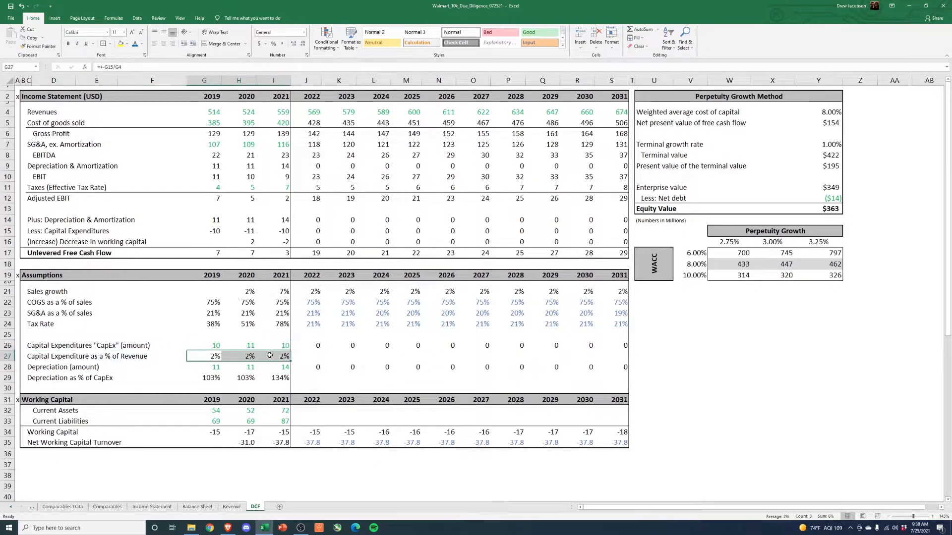
- Set the 2022 CapEx percentage of revenue to the average of 2019–2021 and link the 2023 percentage to the 2022 value
left_click(302, 357)
type("+average(")
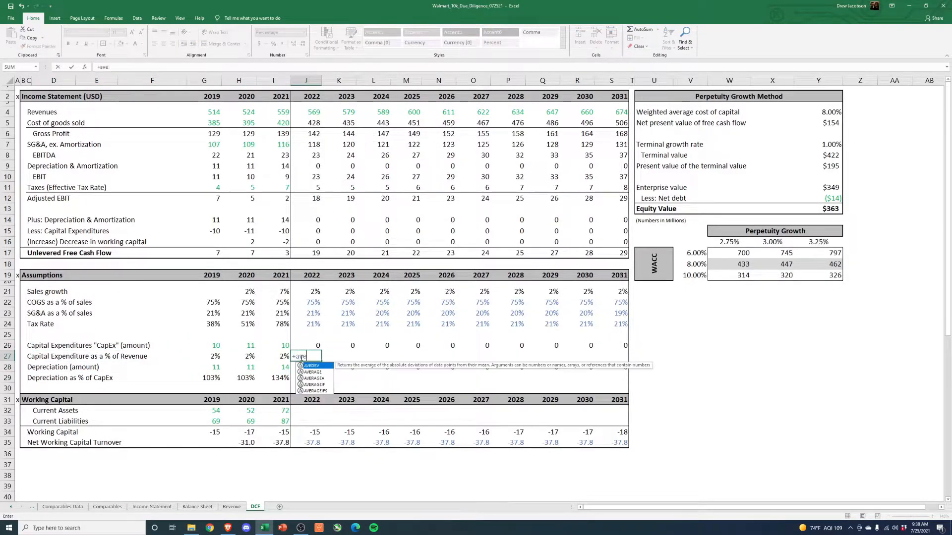
key("Left")
key("shift+Left")
key("shift+Left")
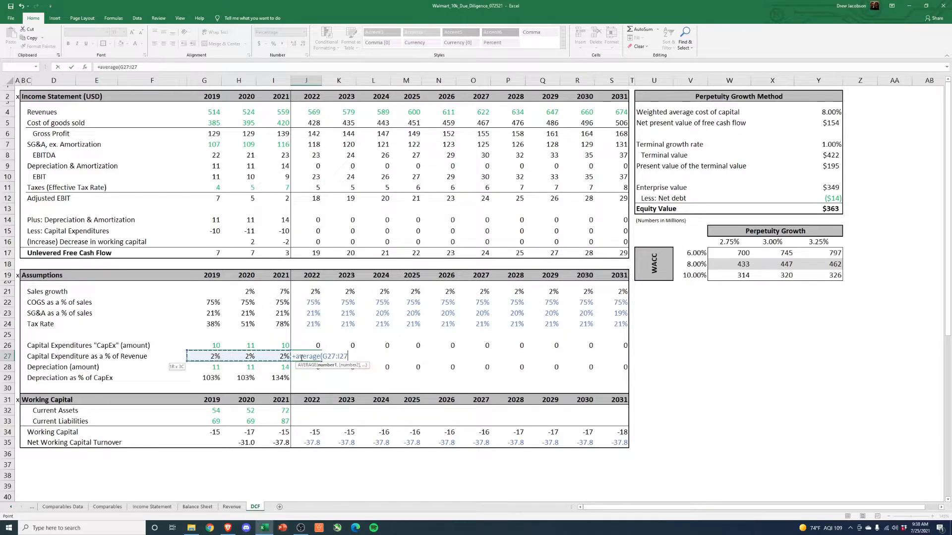
key("Tab")
type("+")
key("Left")
key("Return")
- Copy the 2023 CapEx percentage of revenue across 2024–2031, pasting formulas only
key("Up")
key("ctrl+c")
key("Right")
key("shift+Right")
key("shift+Right")
key("shift+Right")
key("shift+Right")
key("shift+Right")
key("shift+Right")
key("shift+Right")
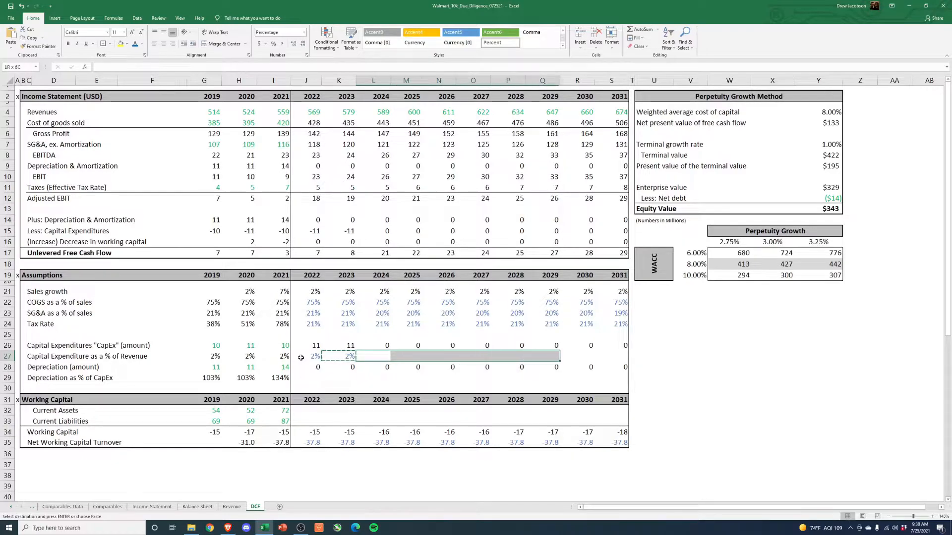
key("alt+e")
key("s")
key("f")
key("Return")
key("Escape")
key("Left")
key("Left")
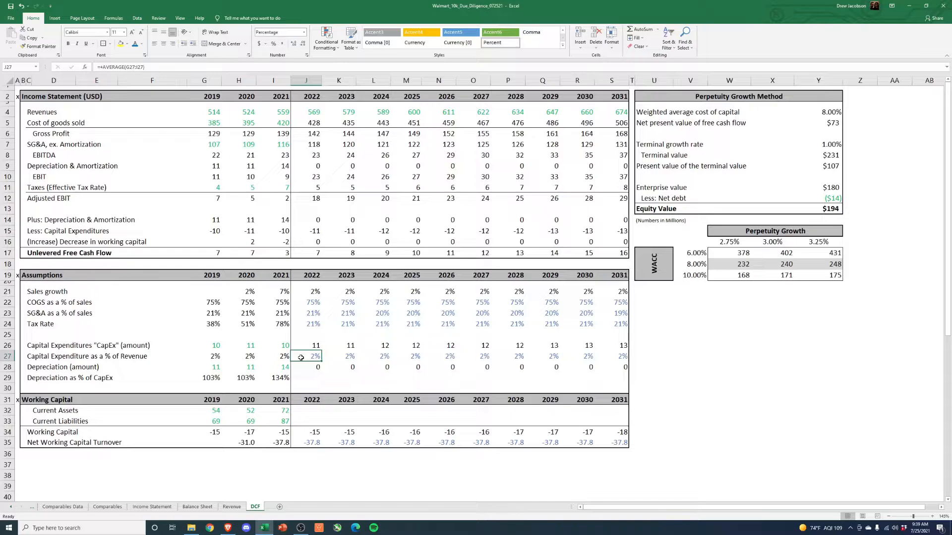
- Examine the 2019–2021 depreciation as a % of CapEx, the 2021 depreciation amount's source, and the projected 2022–2031 sales growth
key("Down")
key("Down")
key("Left")
key("Left")
key("Left")
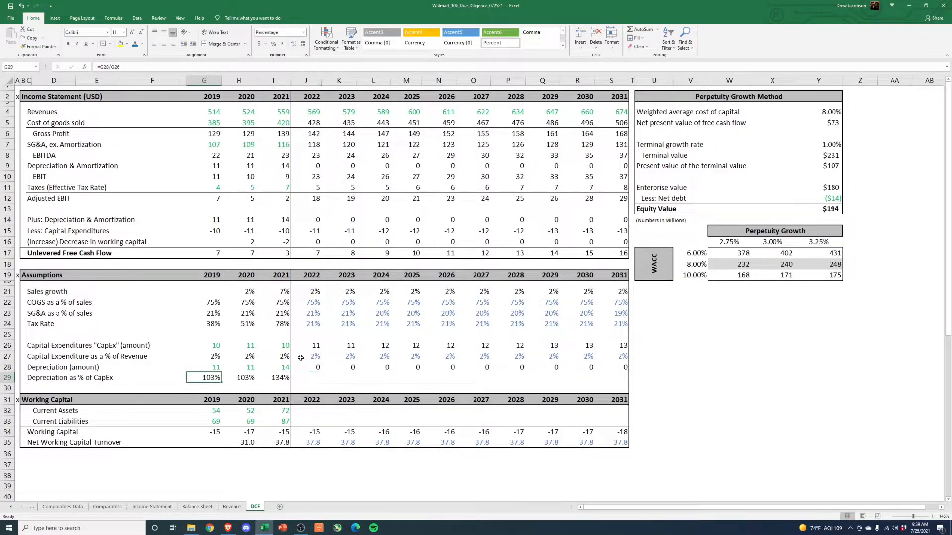
key("shift+Right")
key("shift+Right")
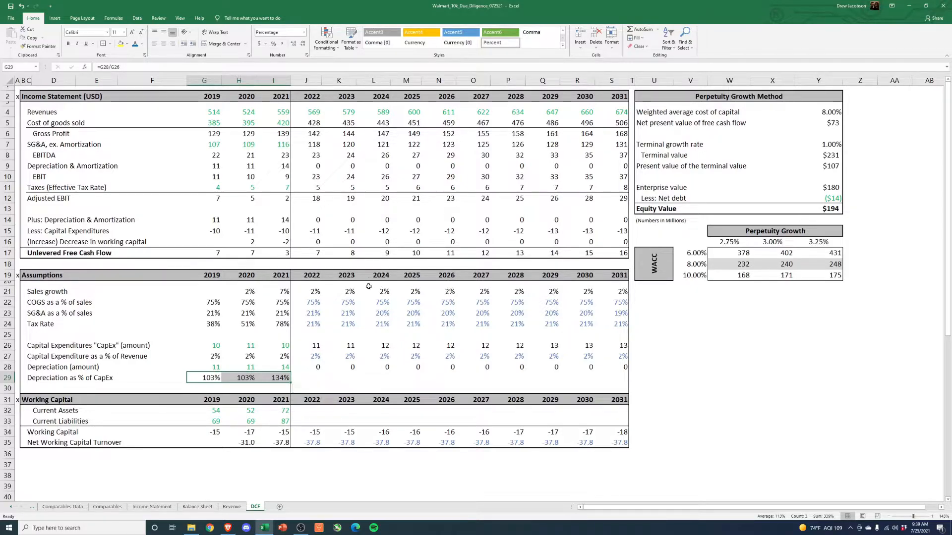
left_click_drag(322, 292, 602, 292)
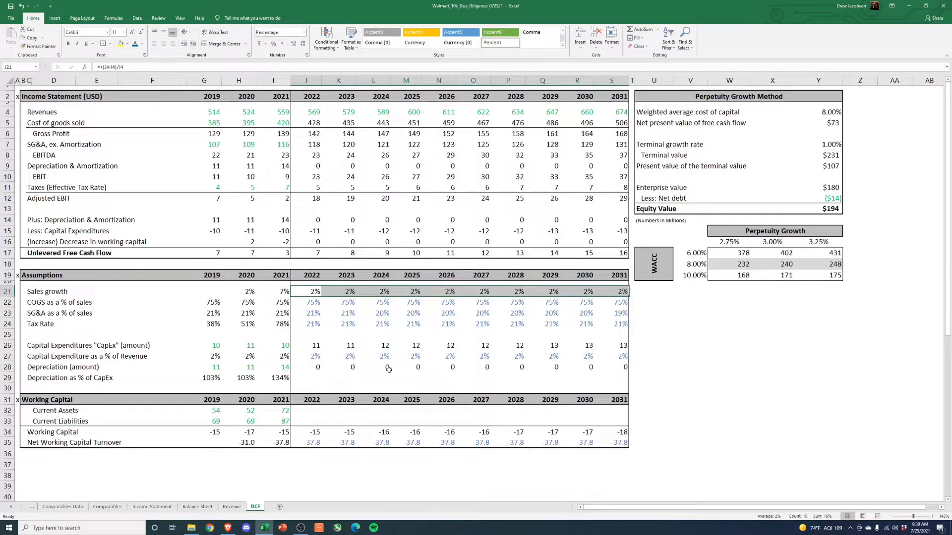
left_click(314, 377)
left_click_drag(208, 381, 245, 379)
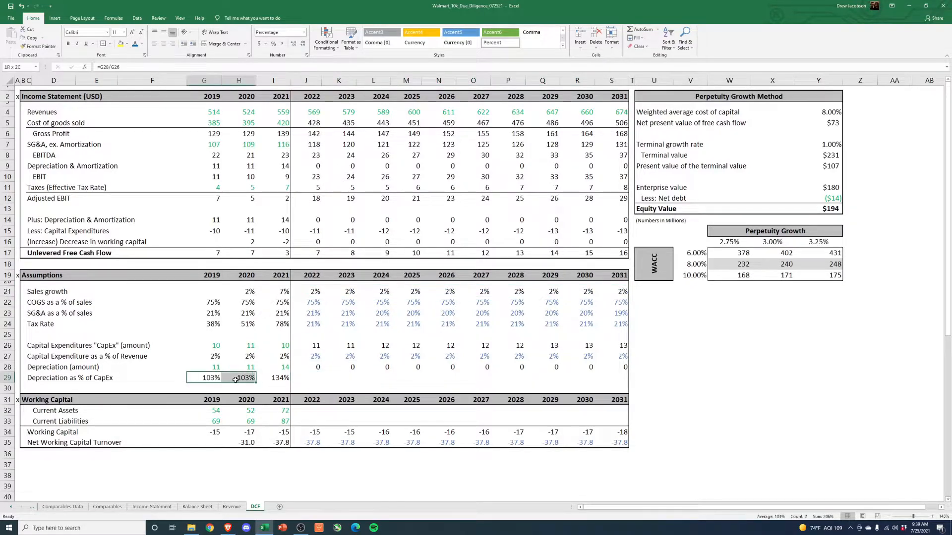
left_click(318, 379)
left_click(276, 379)
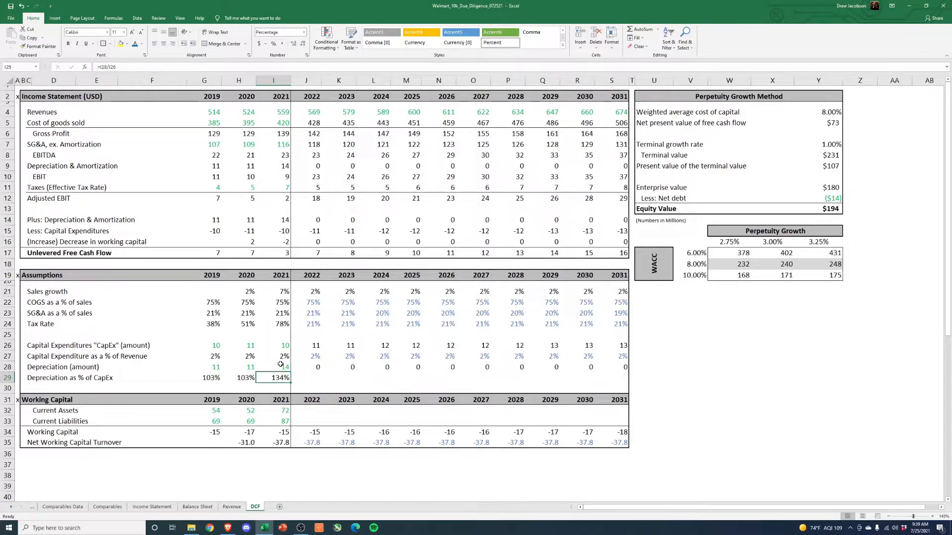
left_click(281, 366)
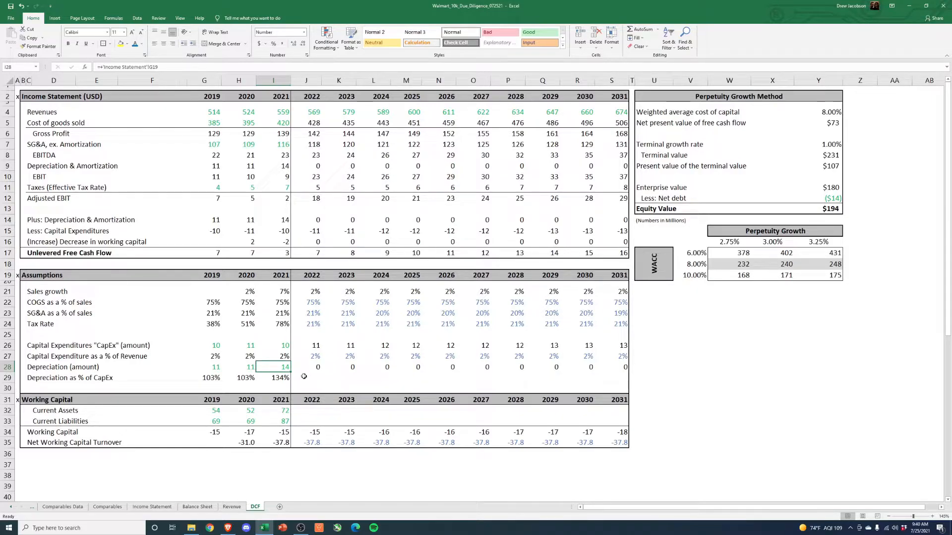
left_click(304, 377)
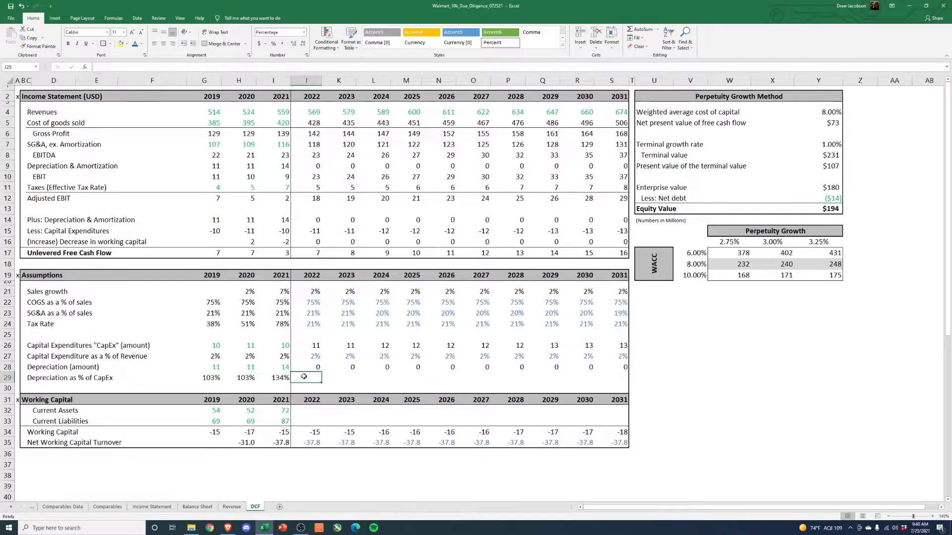
type("+")
key("Left")
key("Left")
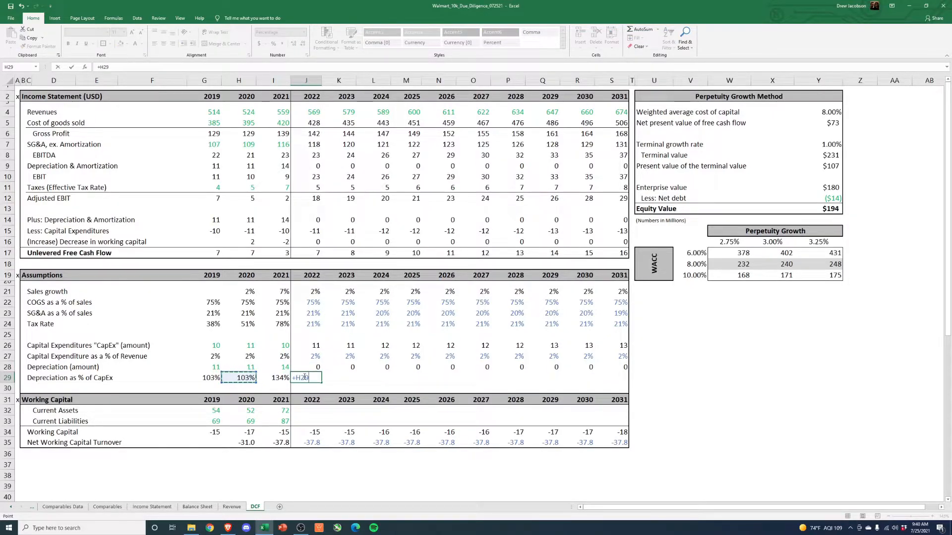
- Set the 2022 depreciation as a % of CapEx to 100% and copy it across 2023–2031
key("ctrl+Return")
key("ctrl+c")
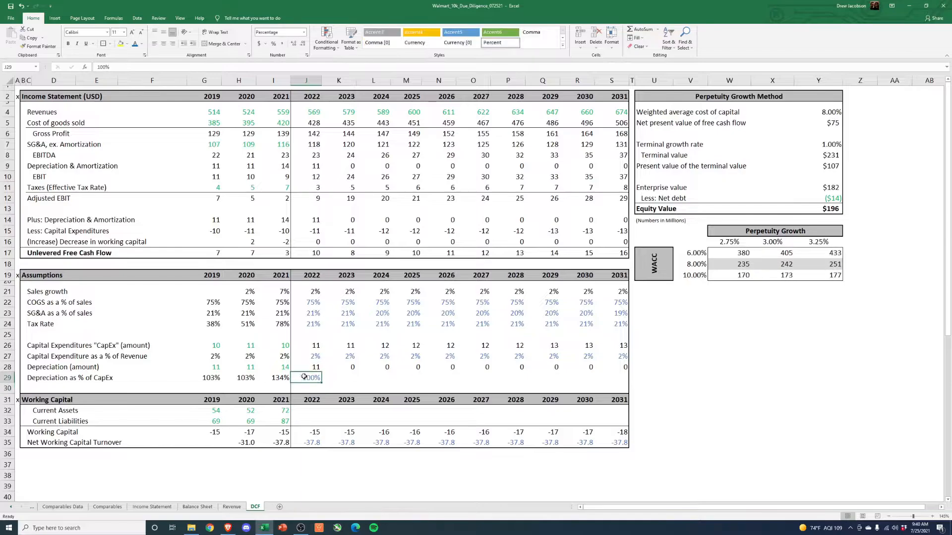
key("Right")
key("shift+Right")
key("shift+Right")
key("shift+Right")
key("shift+Right")
key("shift+Right")
key("shift+Right")
key("shift+Right")
key("shift+Right")
key("Return")
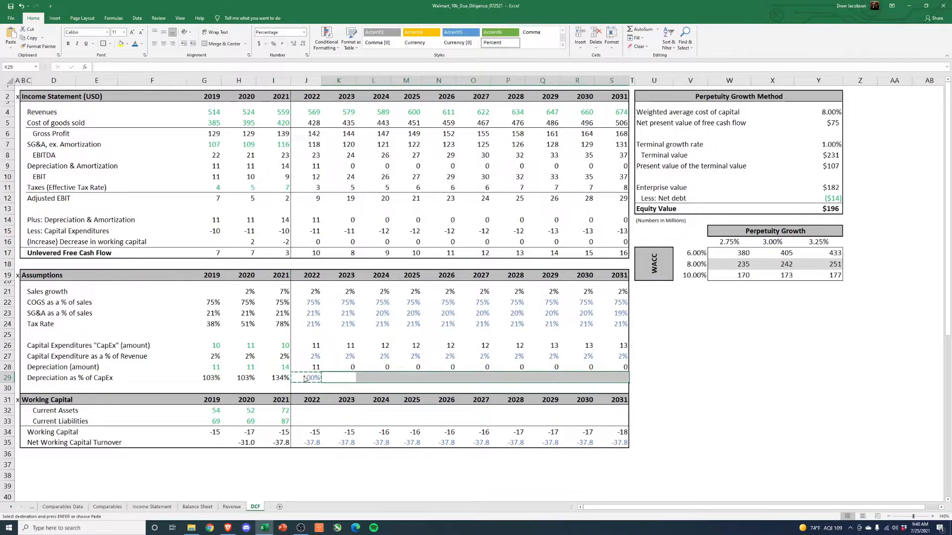
key("Up")
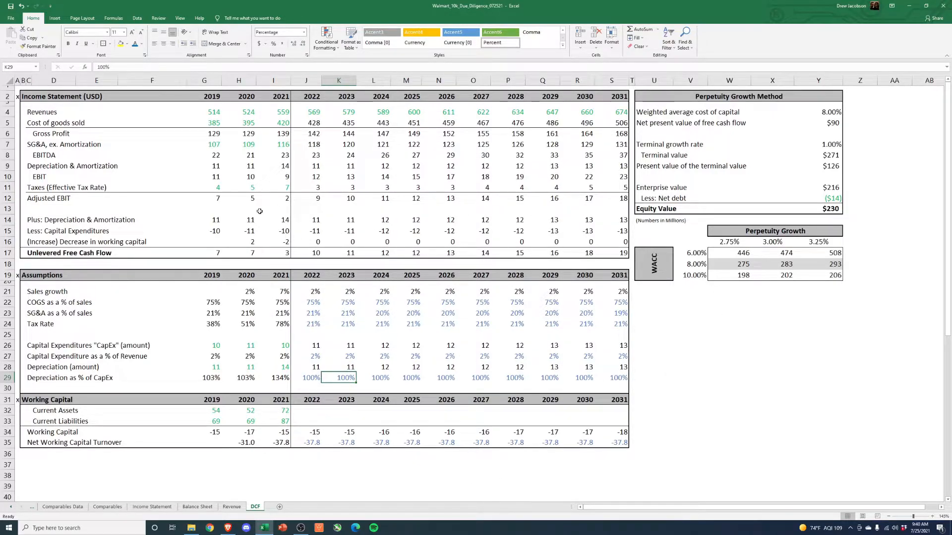
- Rebuild the net debt formula from the 2021 Balance Sheet: long-term debt plus long-term debt due within one year plus short-term borrowings minus cash
left_click(831, 199)
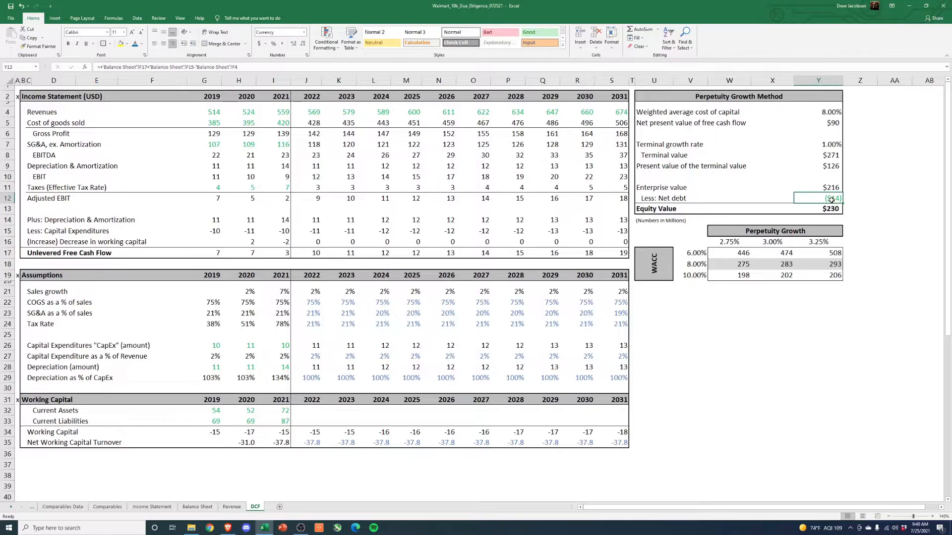
type("+")
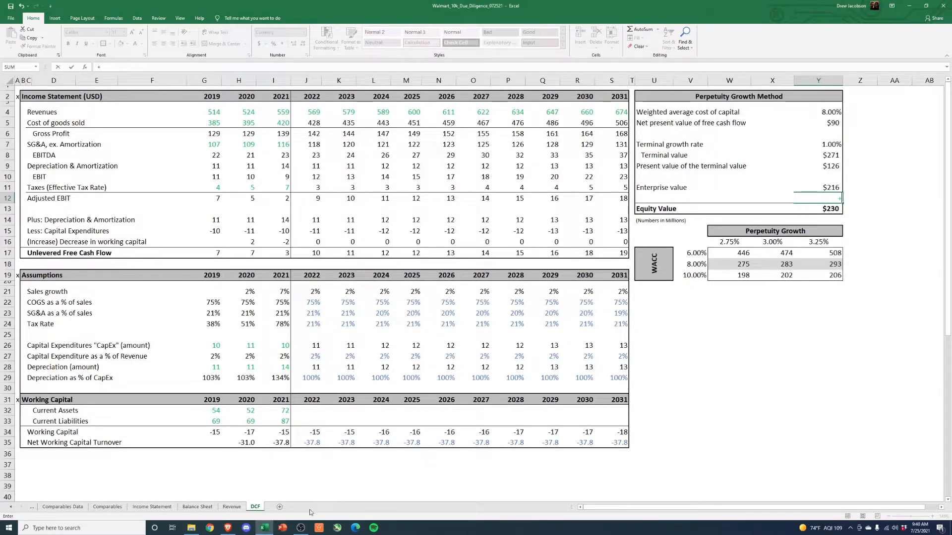
left_click(198, 506)
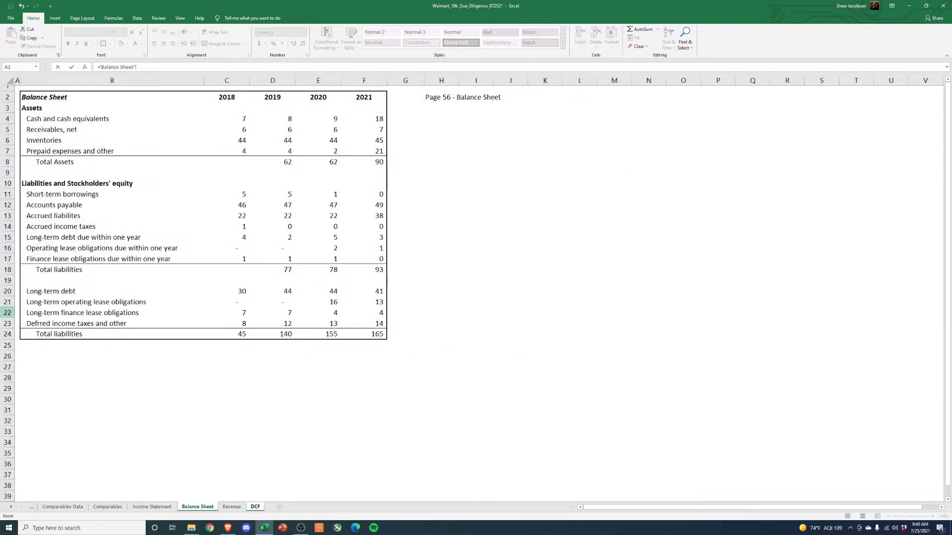
left_click(372, 295)
type("+")
left_click(377, 239)
type("+")
left_click(375, 196)
type("-")
left_click(377, 119)
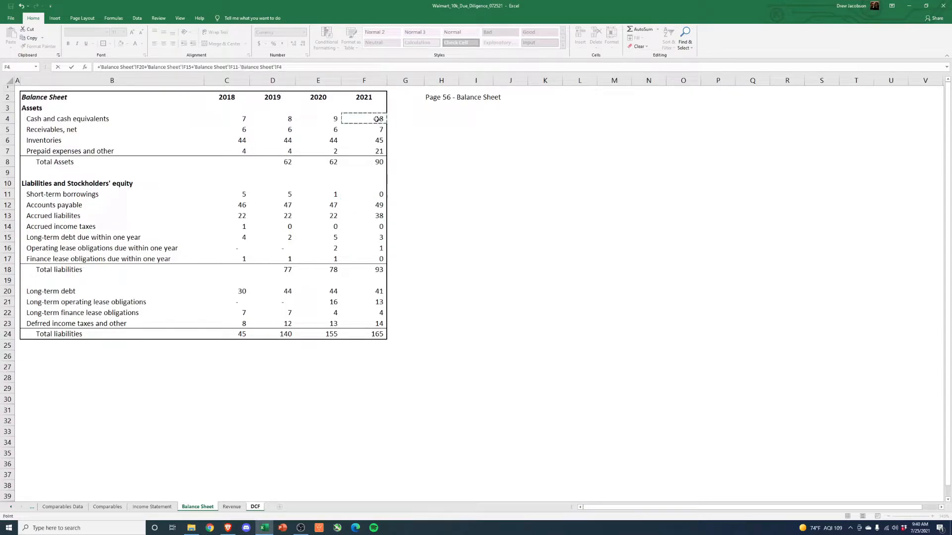
key("Return")
key("Up")
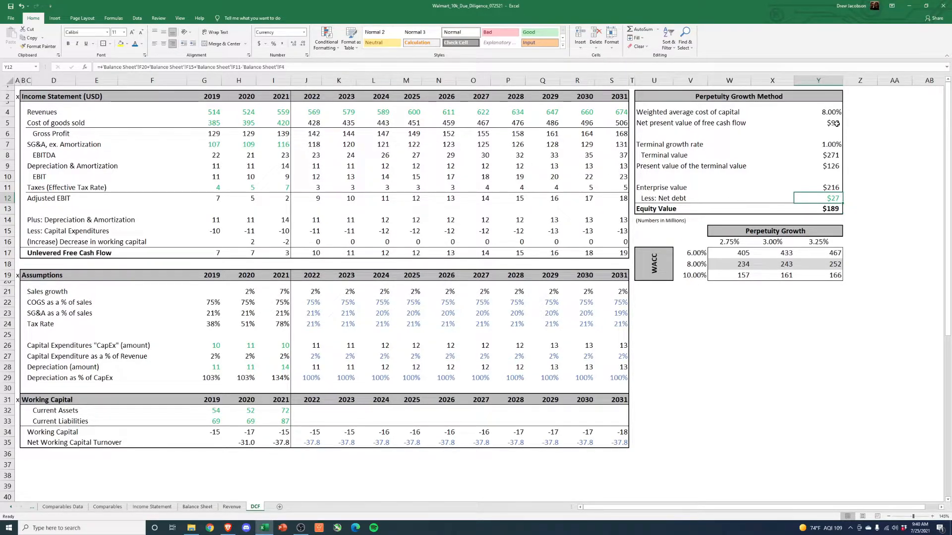
- Examine the weighted average cost of capital, the net present value formula and the 2022–2031 unlevered free cash flows it uses
left_click_drag(701, 113, 812, 108)
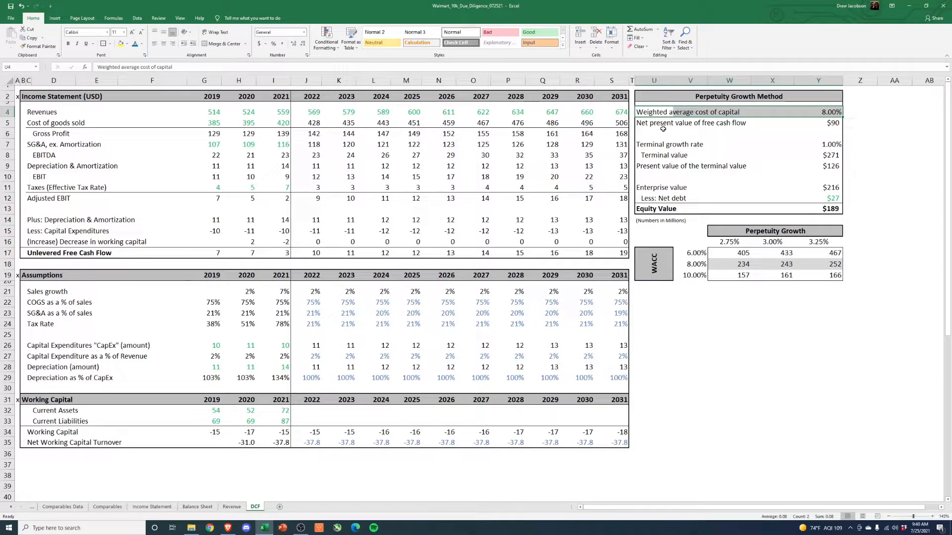
left_click(832, 126)
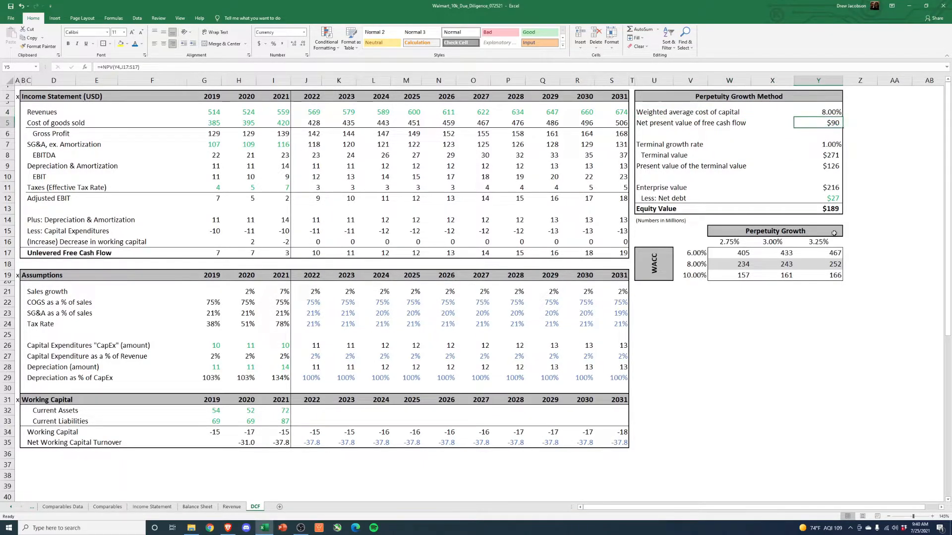
key("F2")
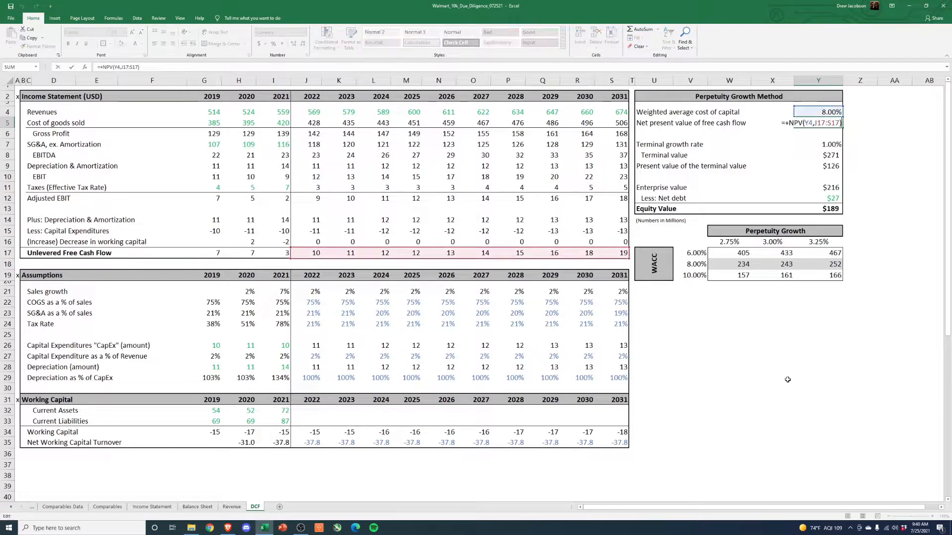
key("Escape")
left_click_drag(312, 253, 614, 249)
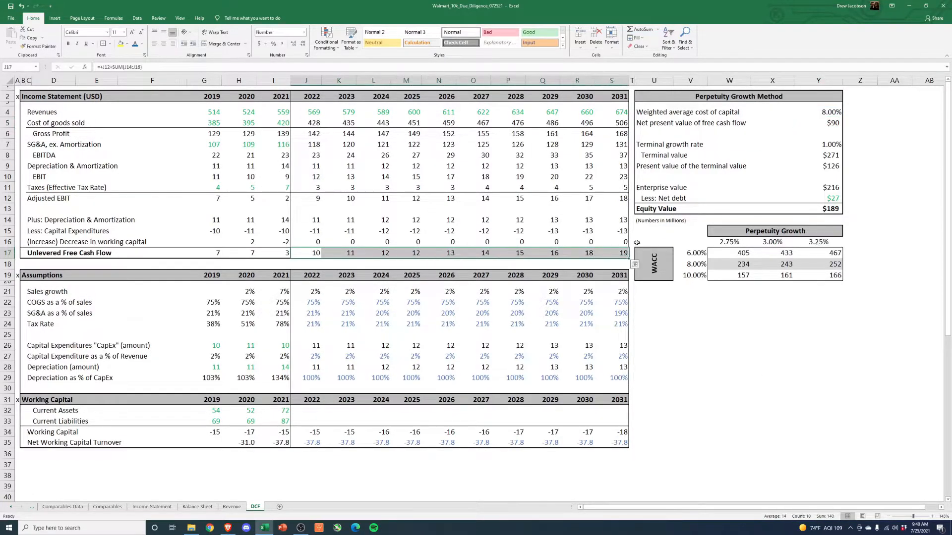
left_click(883, 123)
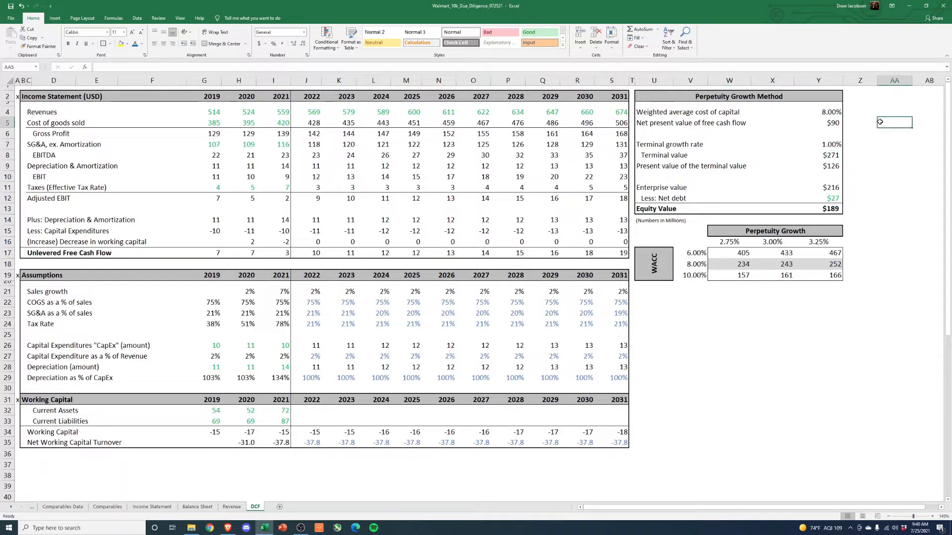
left_click(834, 113)
left_click(834, 122)
key("F2")
key("Escape")
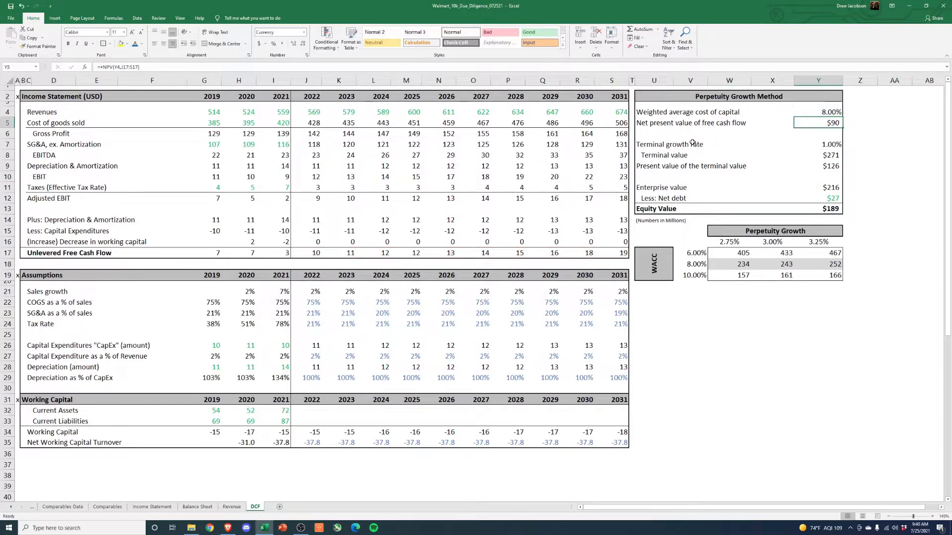
- Set the terminal growth rate to 1.5% and compare it with the projected 2022–2031 sales growth and revenues
left_click(693, 143)
left_click(832, 146)
left_click(826, 156)
left_click(820, 146)
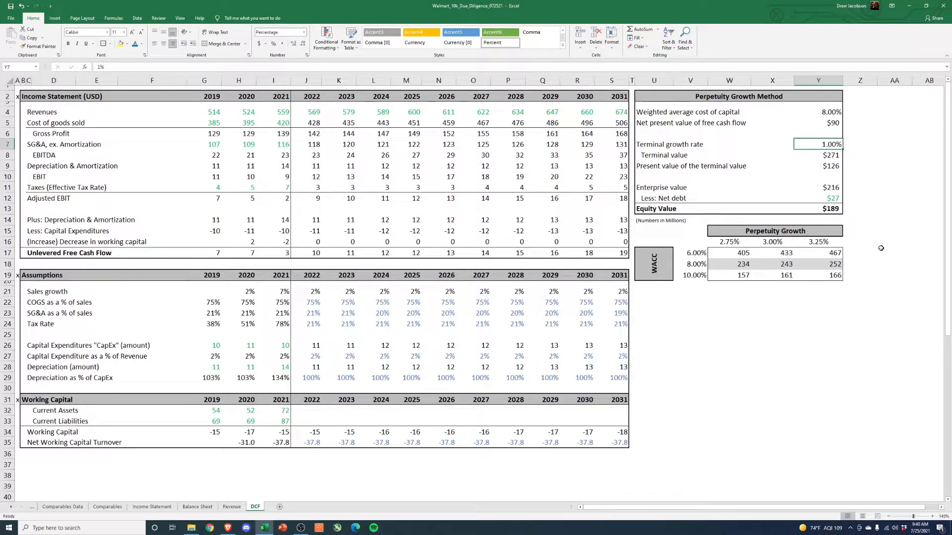
type("1.5")
key("Return")
key("Up")
left_click_drag(617, 292, 305, 293)
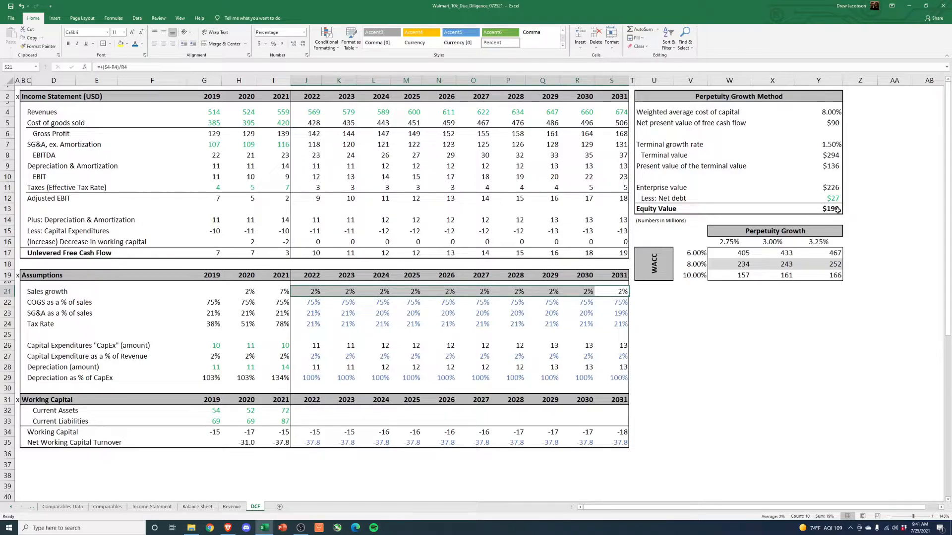
left_click_drag(611, 112, 308, 112)
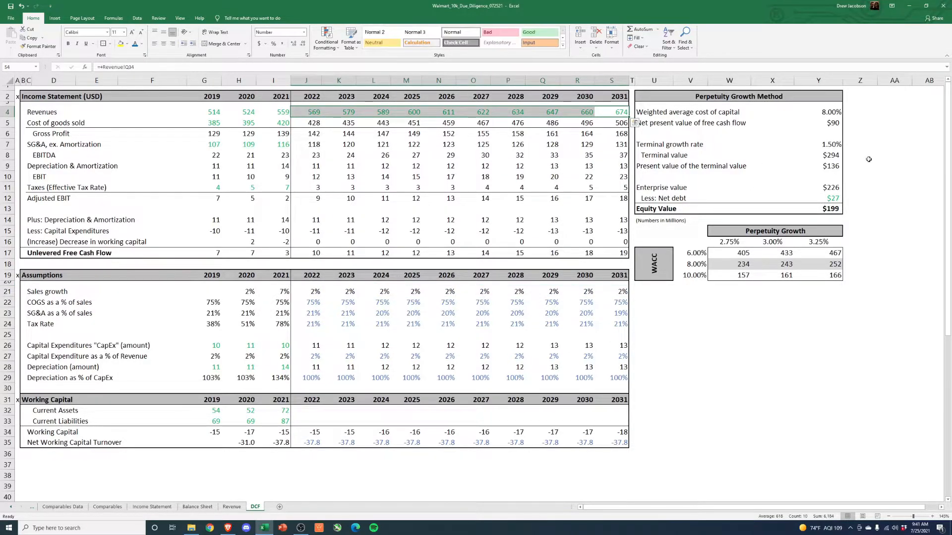
- Examine the formulas for the terminal value, the present value of the terminal value and the enterprise value
left_click(836, 156)
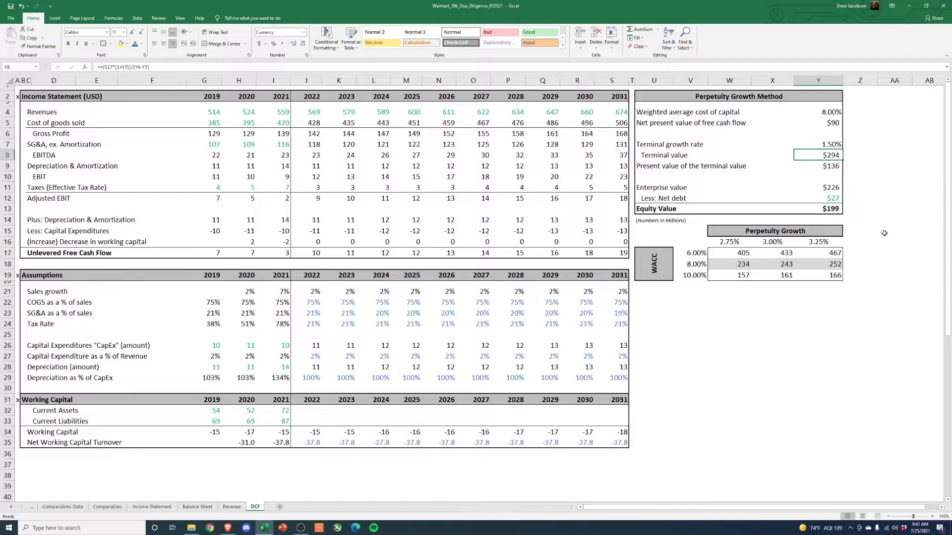
key("F2")
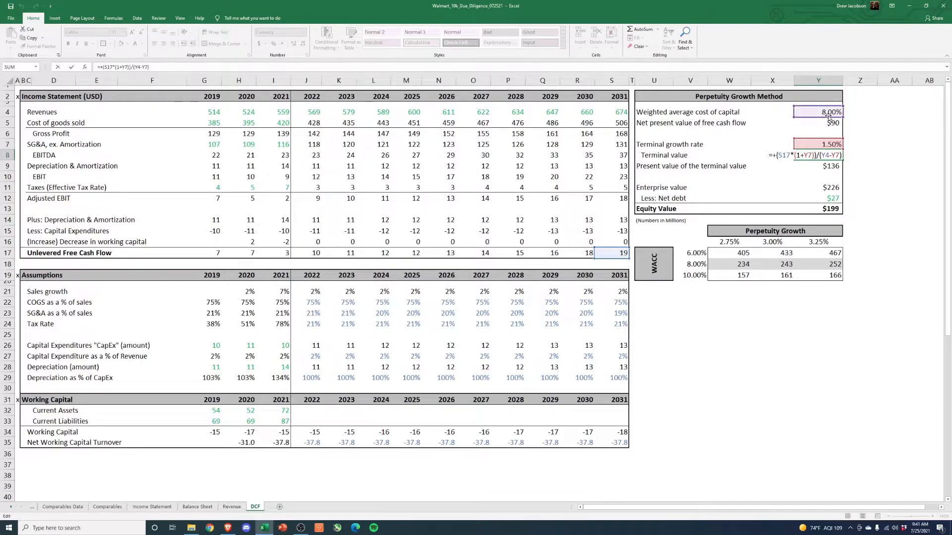
key("ctrl+Return")
left_click(823, 164)
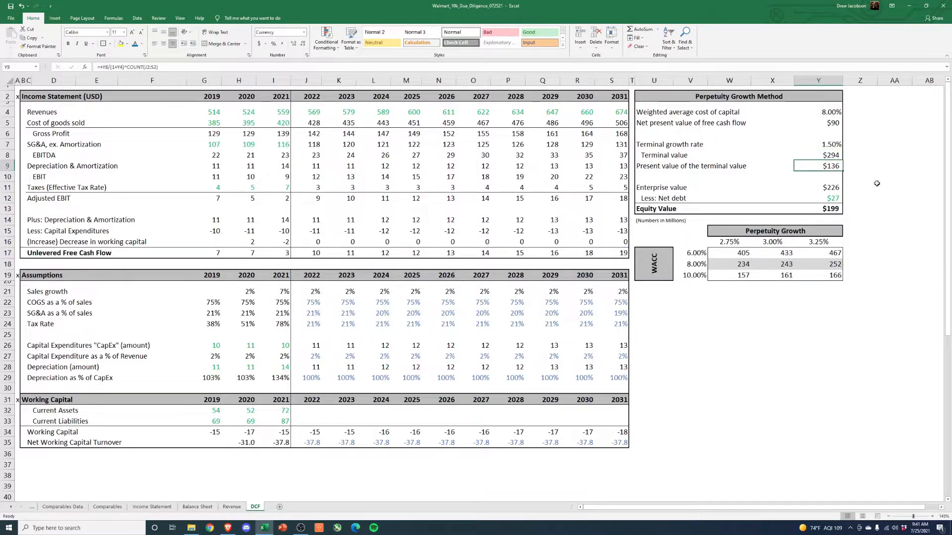
left_click(828, 155)
left_click(833, 166)
key("F2")
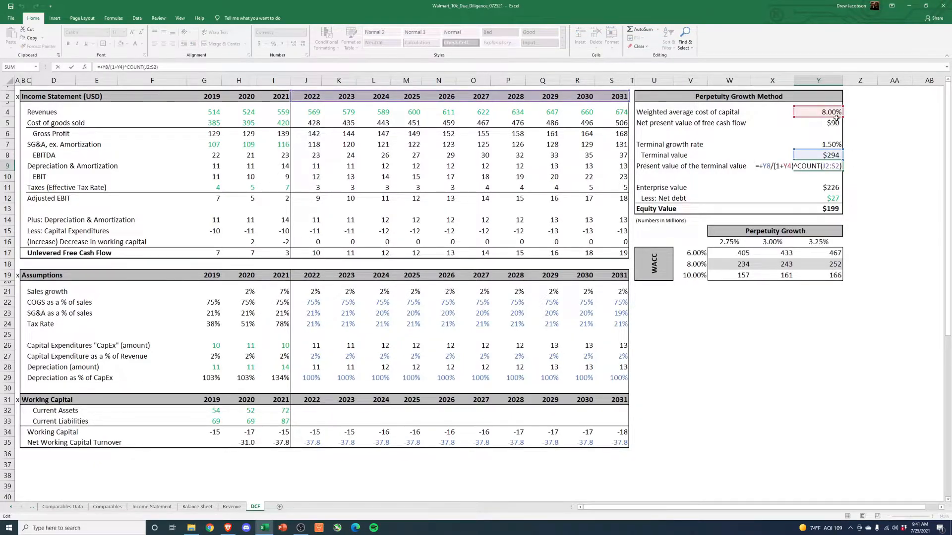
key("Escape")
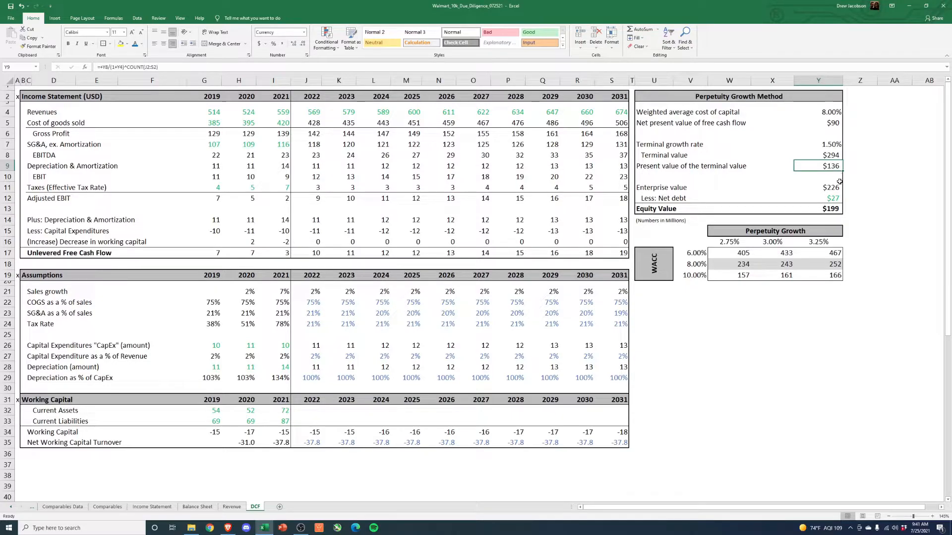
left_click(835, 188)
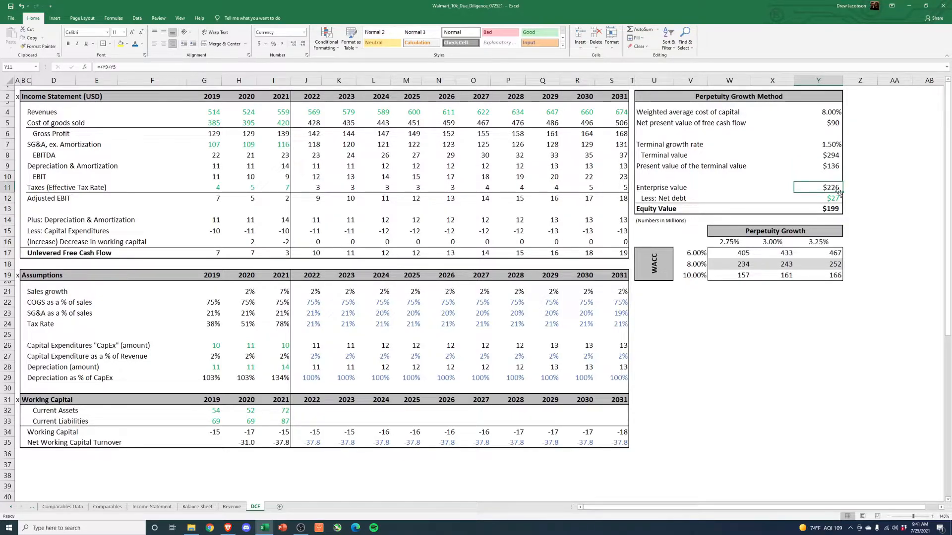
- Examine the formulas for the enterprise value, the net debt and the equity value in the perpetuity growth method
key("F2")
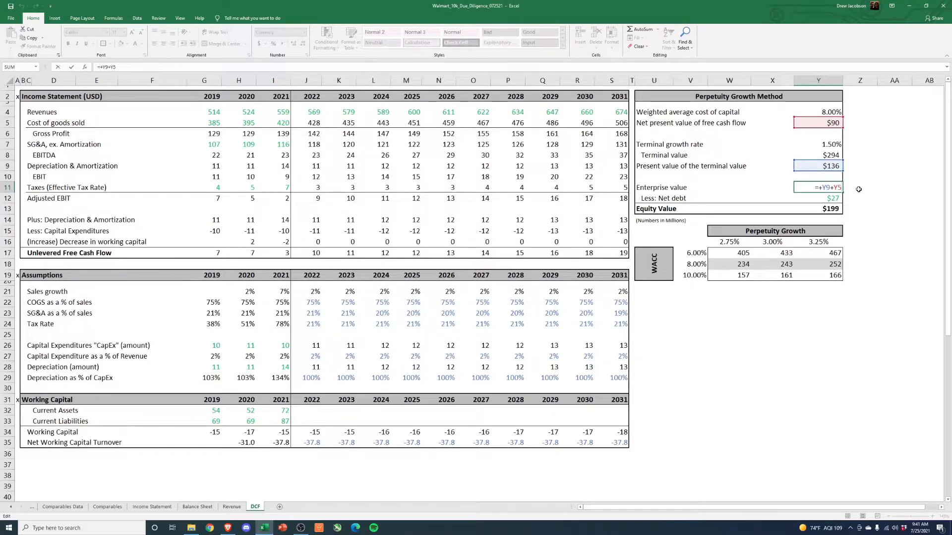
key("Escape")
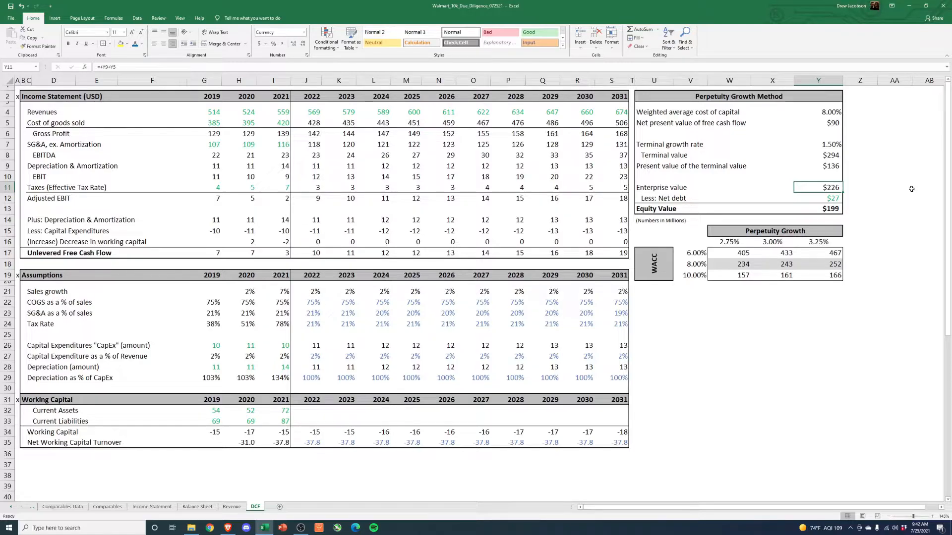
key("Down")
key("F2")
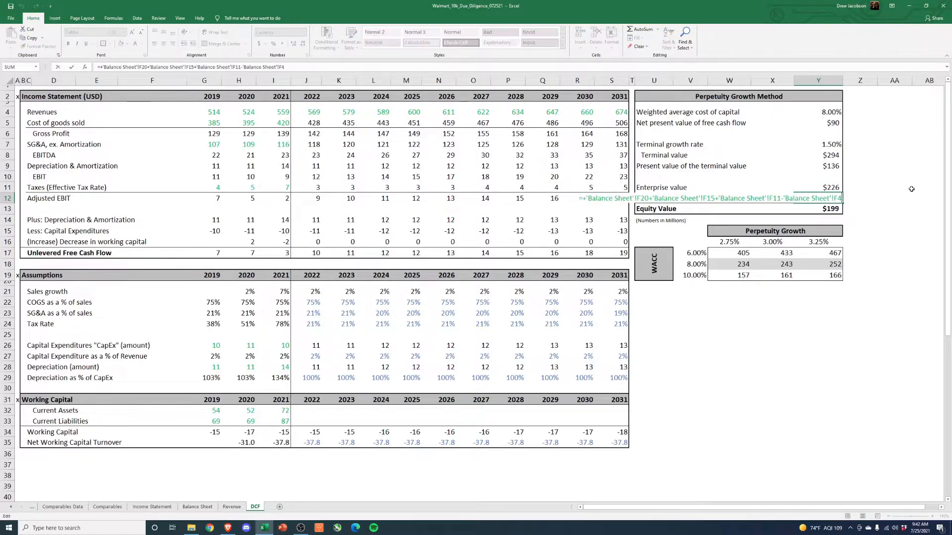
key("Escape")
key("Down")
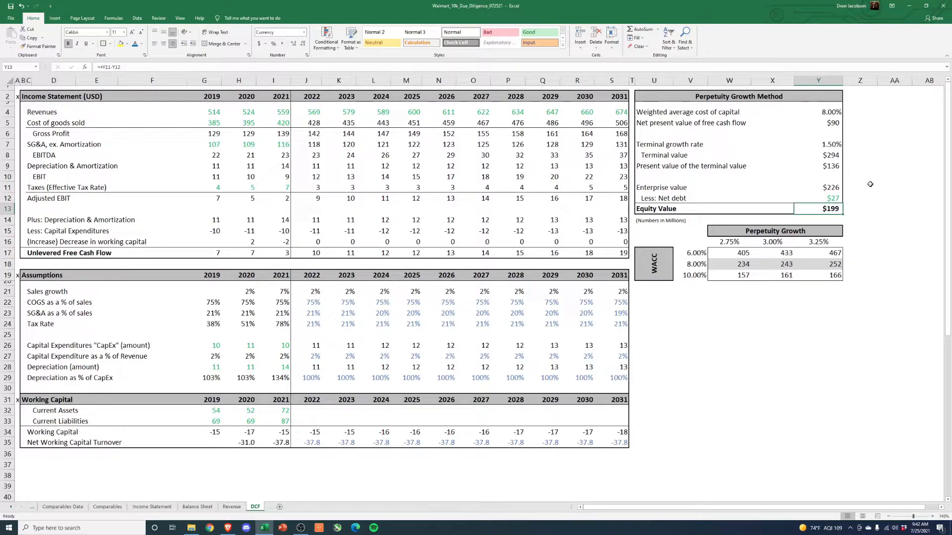
key("Up")
key("Up")
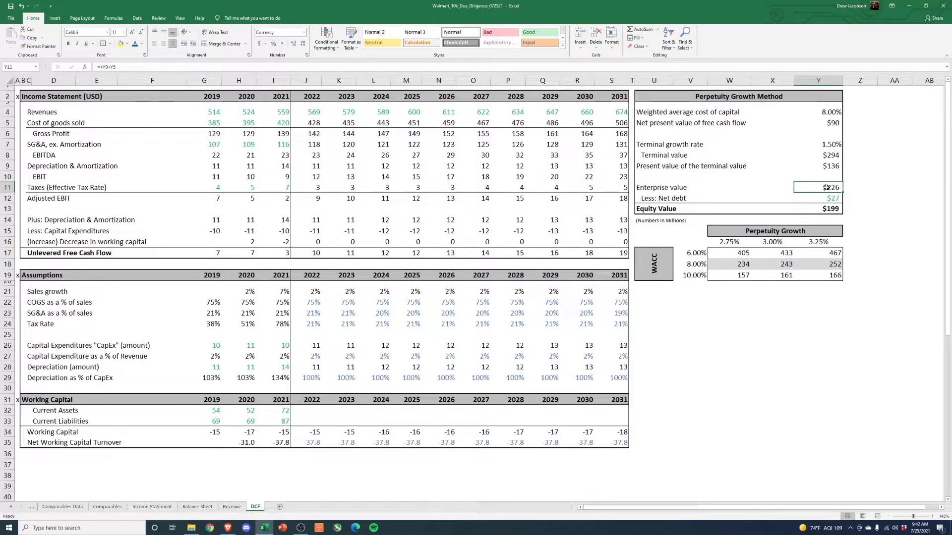
left_click(833, 211)
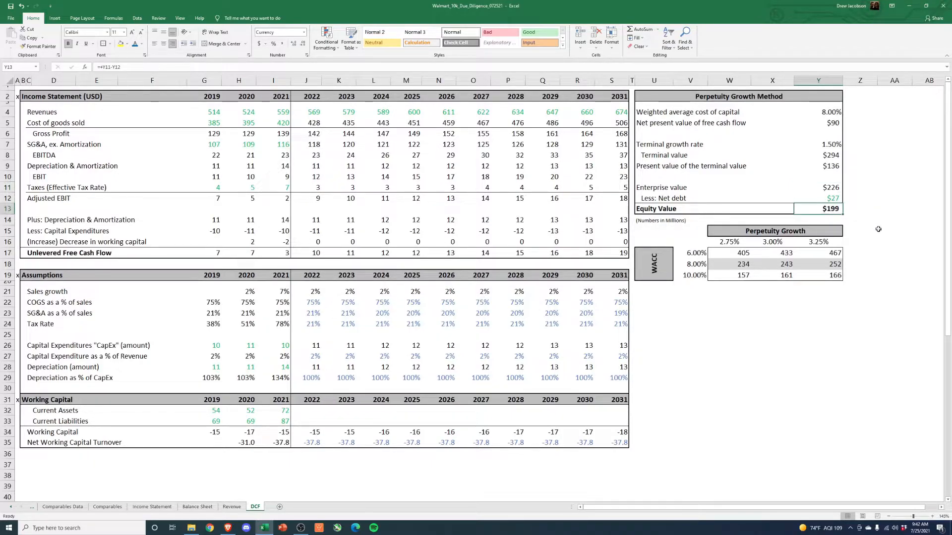
key("F2")
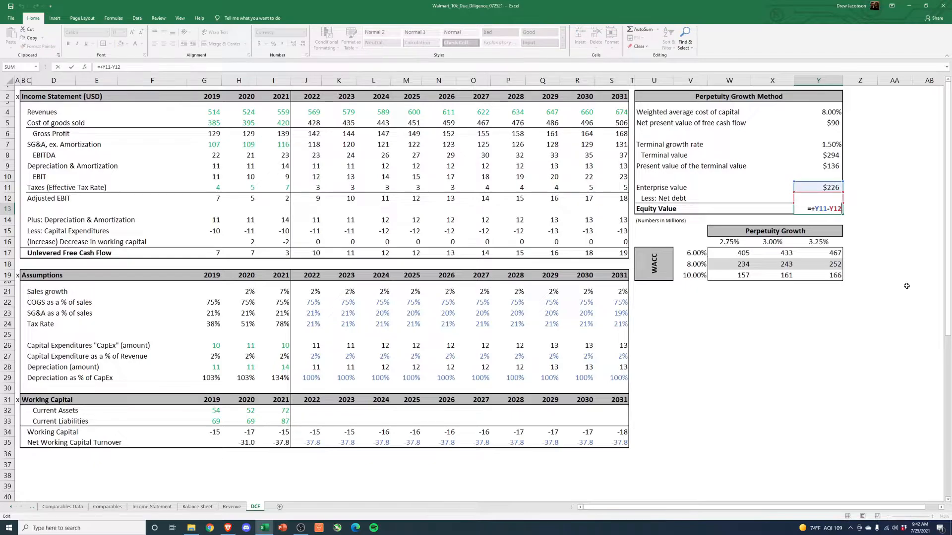
key("Escape")
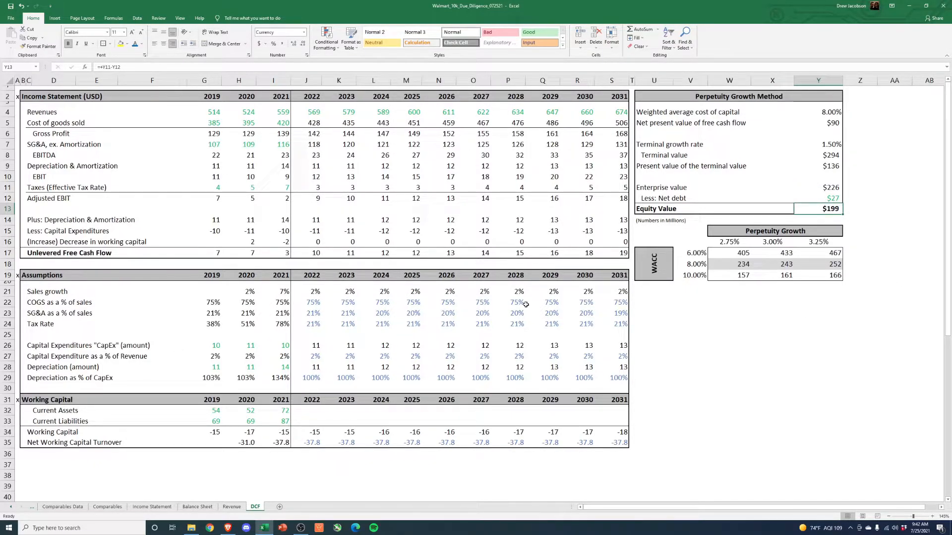
- Set the sensitivity table's perpetuity growth rates to 1%, 1.5% and 2%, and review its WACC rates
left_click(732, 246)
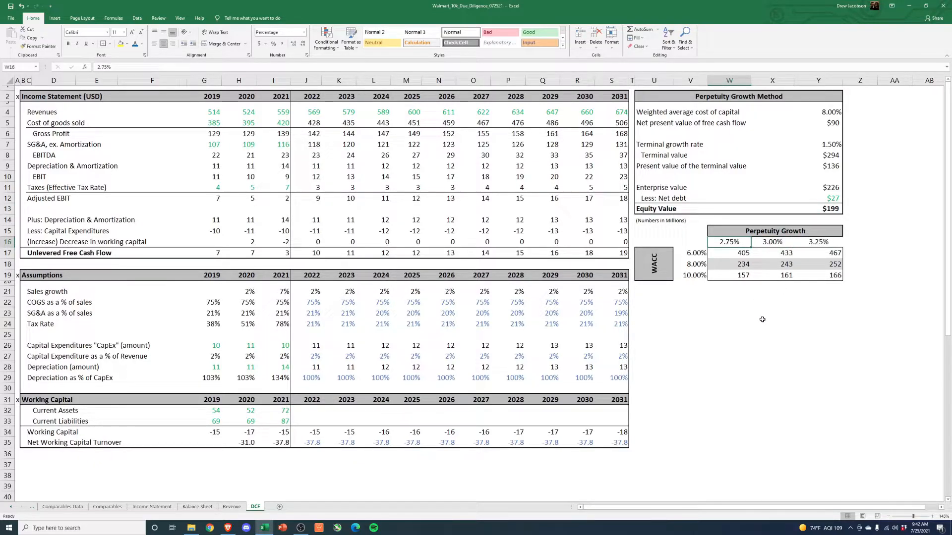
type("1%")
key("Tab")
type("1.5%")
key("Tab")
type("2%")
key("Return")
key("Left")
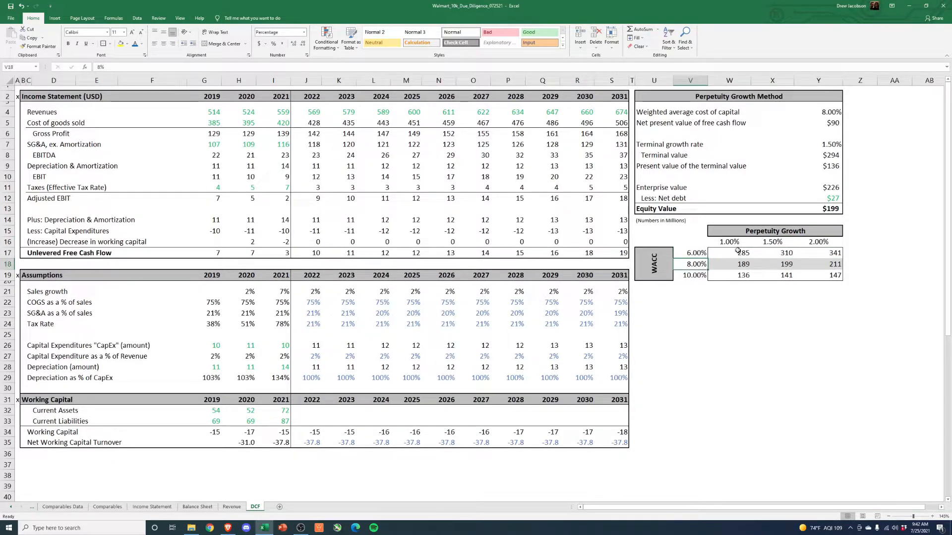
left_click(733, 252)
left_click_drag(697, 253, 702, 273)
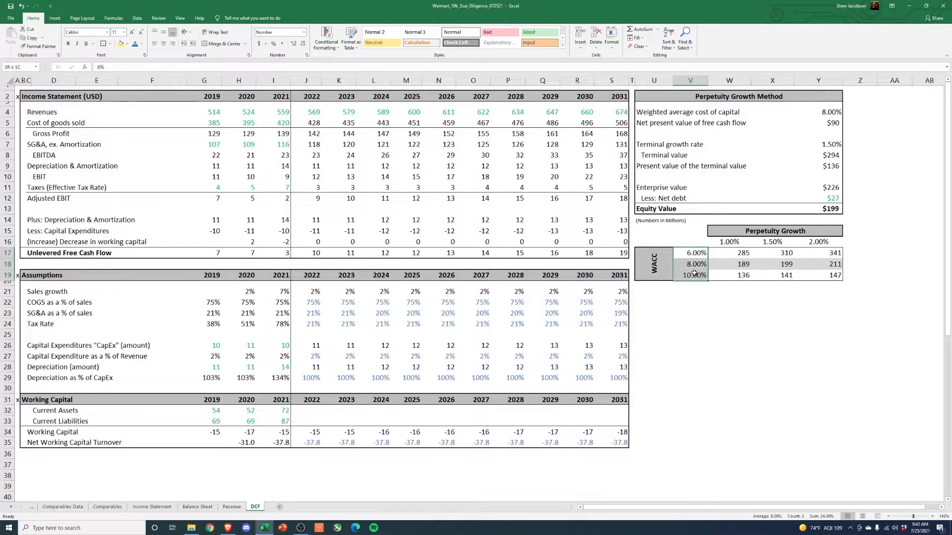
left_click(818, 323)
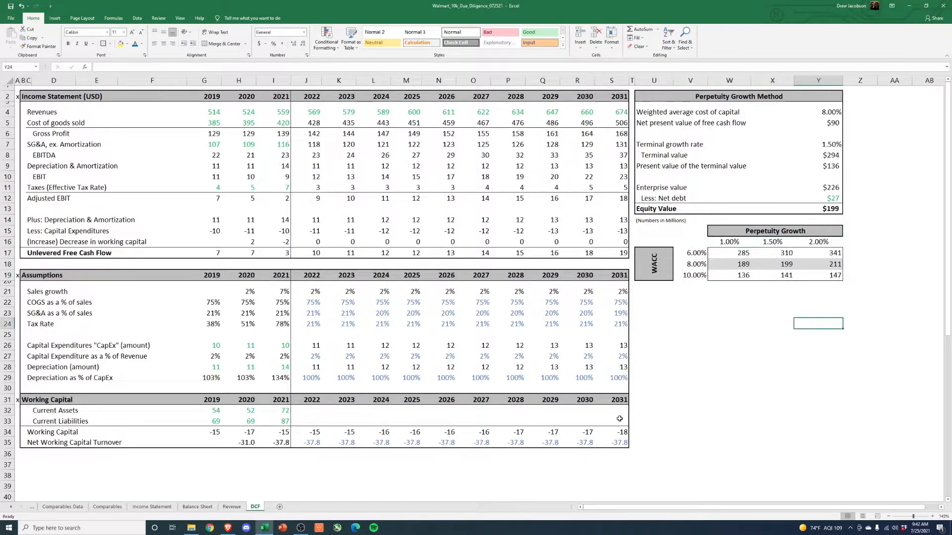
- Switch to the Brave browser, maximize its window and open Yahoo Finance in a new tab
left_click(228, 528)
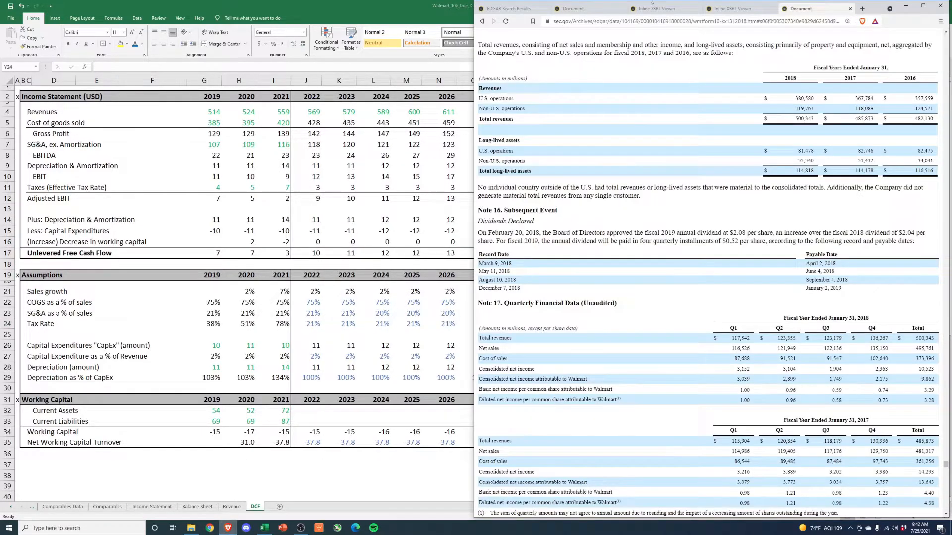
left_click(923, 5)
left_click(453, 6)
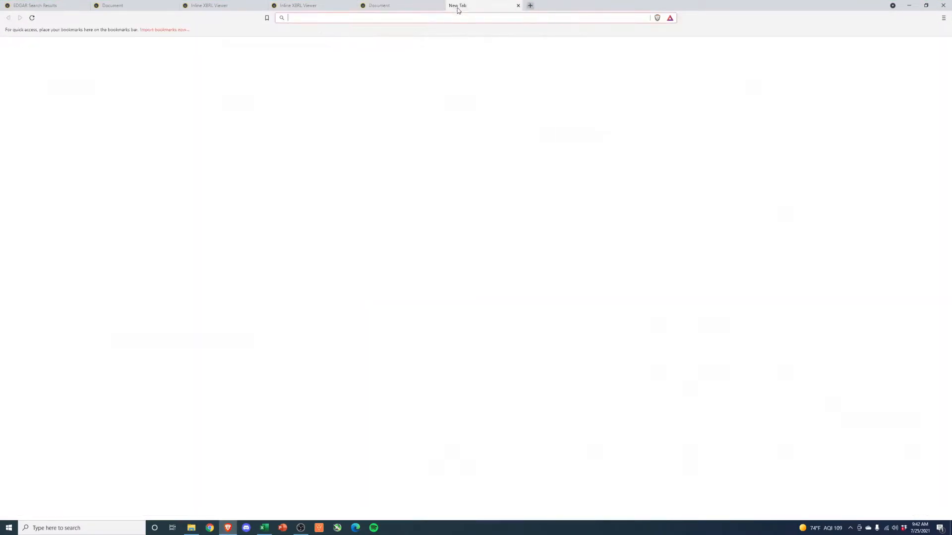
type("yahoo.com/finance")
key("Return")
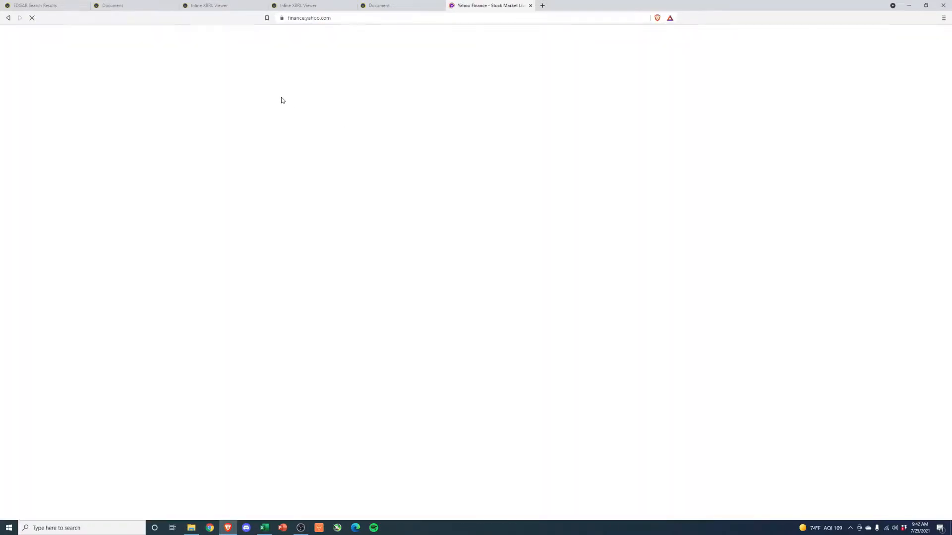
- Look up the Walmart (WMT) quote, check its market cap, and return to the Excel workbook
left_click(394, 46)
type("wmt")
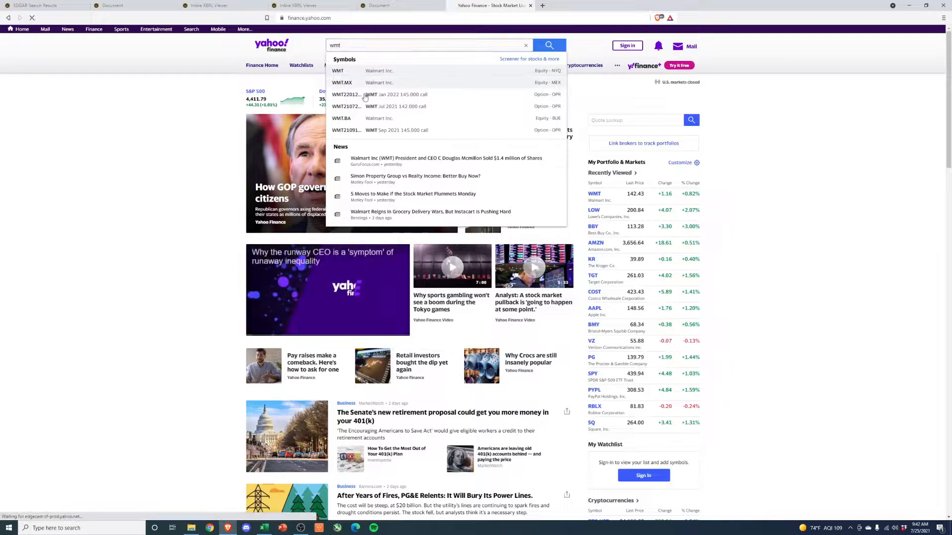
left_click(377, 76)
left_click_drag(386, 193, 406, 193)
left_click(400, 197)
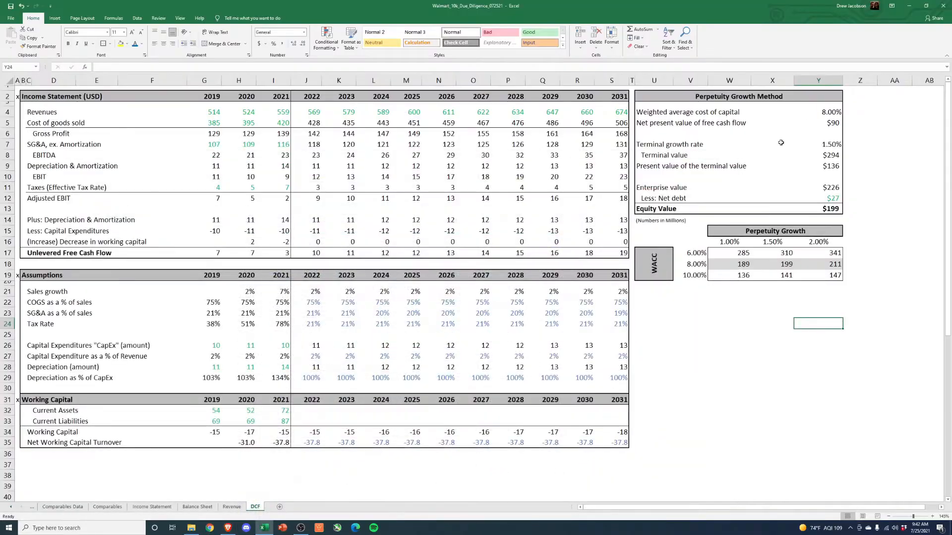
left_click(908, 6)
- Review the equity value and the sensitivity table's WACC rates, and set the weighted average cost of capital to 6%
left_click(836, 206)
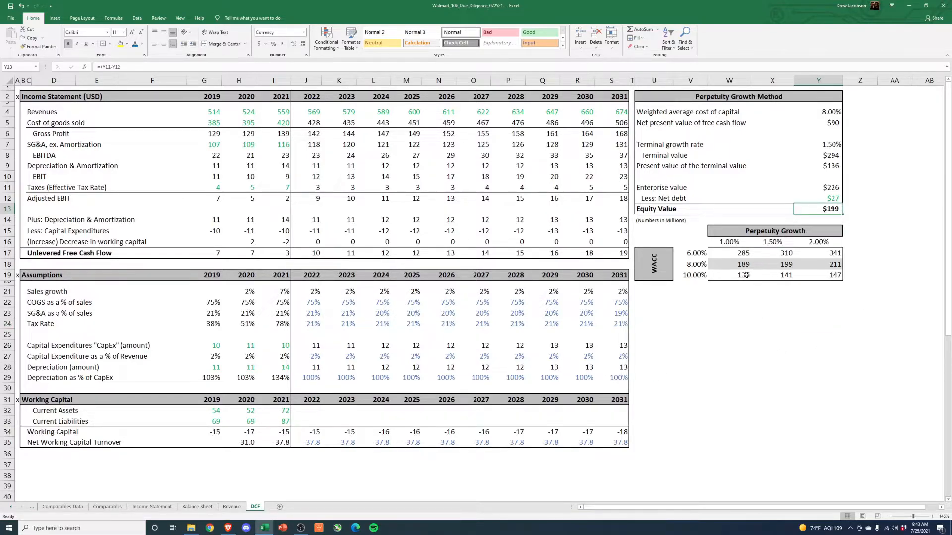
left_click_drag(692, 253, 700, 283)
left_click(712, 345)
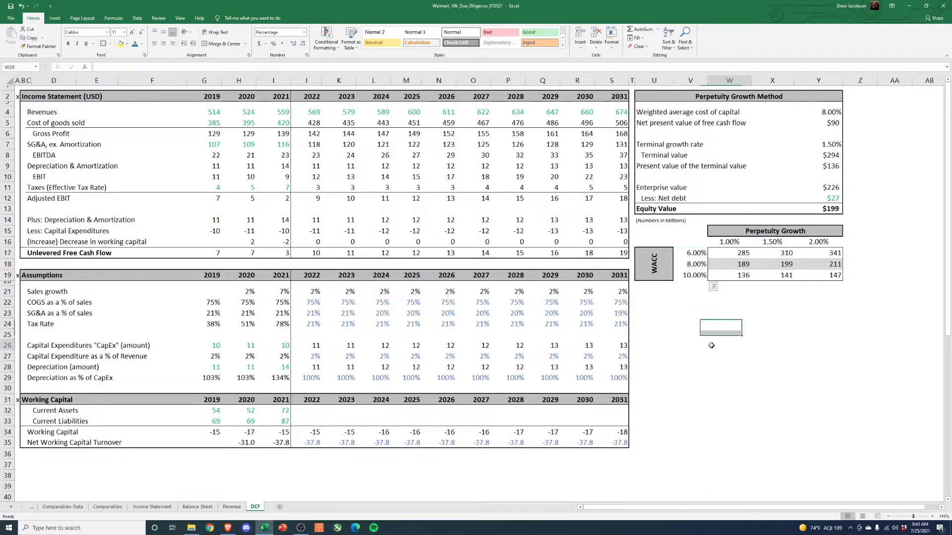
left_click(698, 115)
left_click(822, 112)
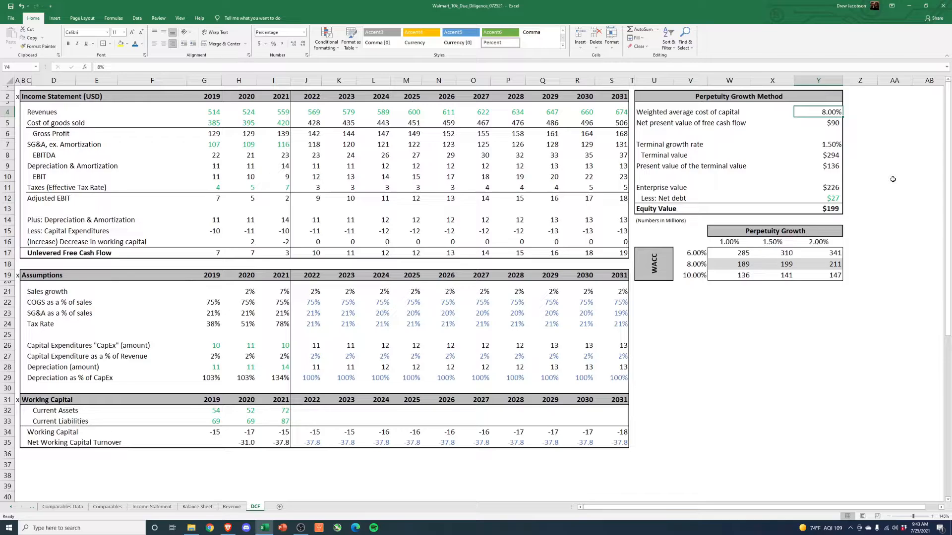
type("6")
key("Return")
key("Up")
- Set the sensitivity table's WACC rates to 5%, 6% and 7%
left_click(698, 266)
type("6")
key("Up")
type("5")
key("Down")
key("Down")
type("7")
key("ctrl+Return")
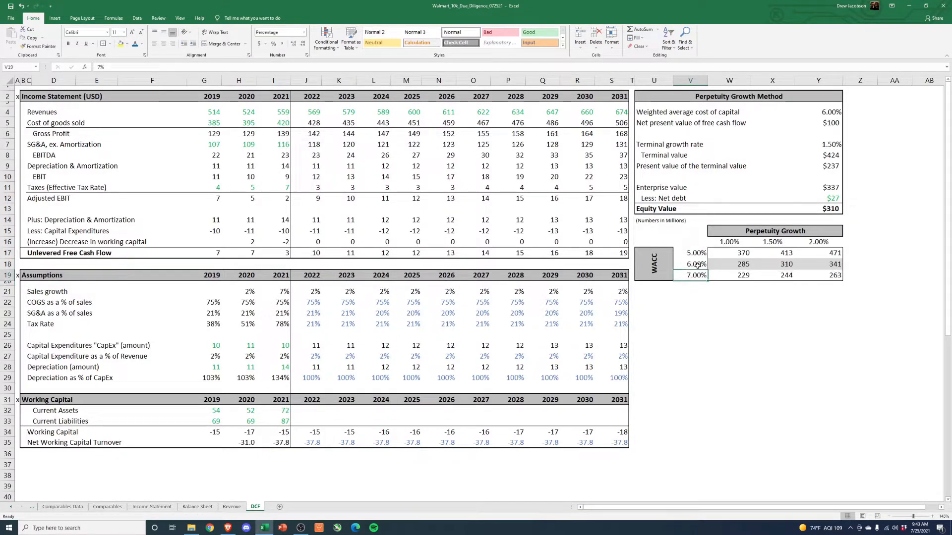
- Examine how the sensitivity table's equity values vary with the WACC and perpetuity growth rates
left_click(731, 275)
left_click(835, 255)
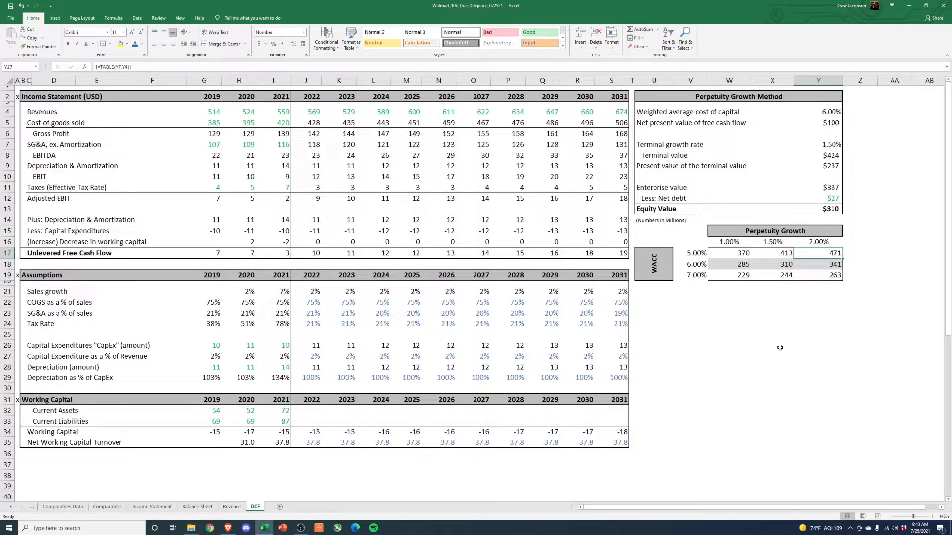
left_click(819, 123)
left_click(819, 112)
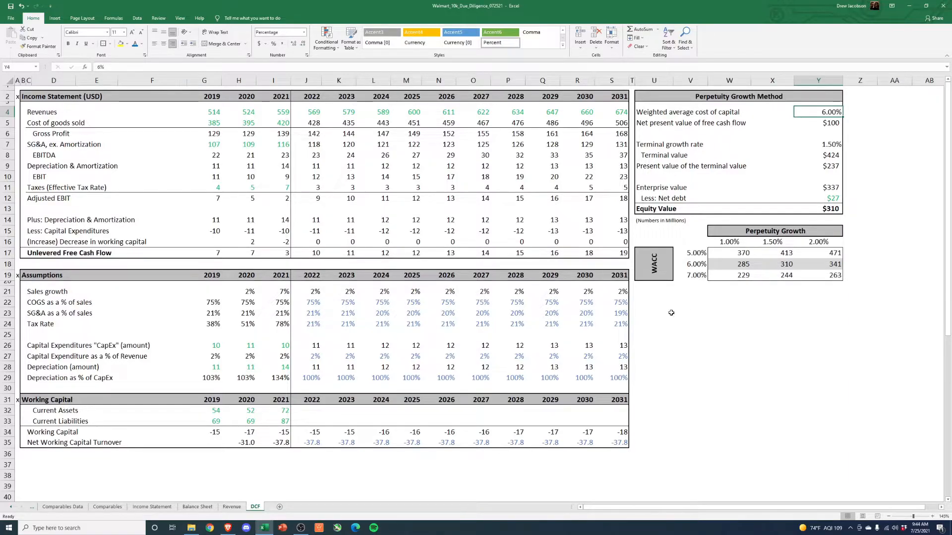
left_click(707, 256)
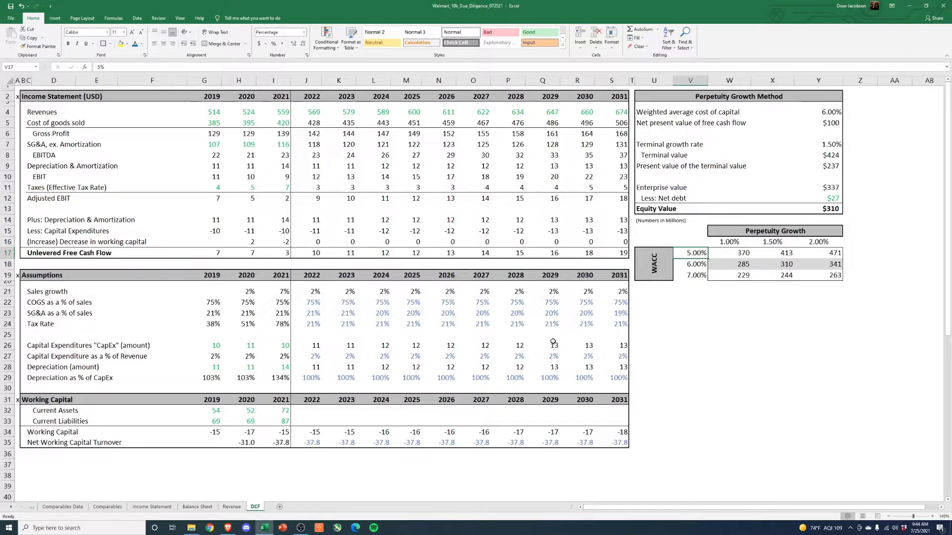
left_click(769, 242)
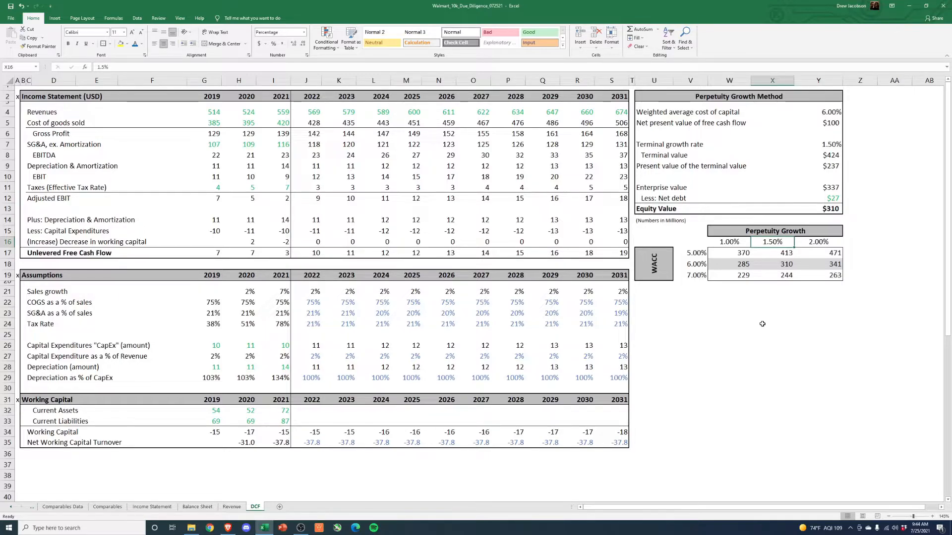
key("Down")
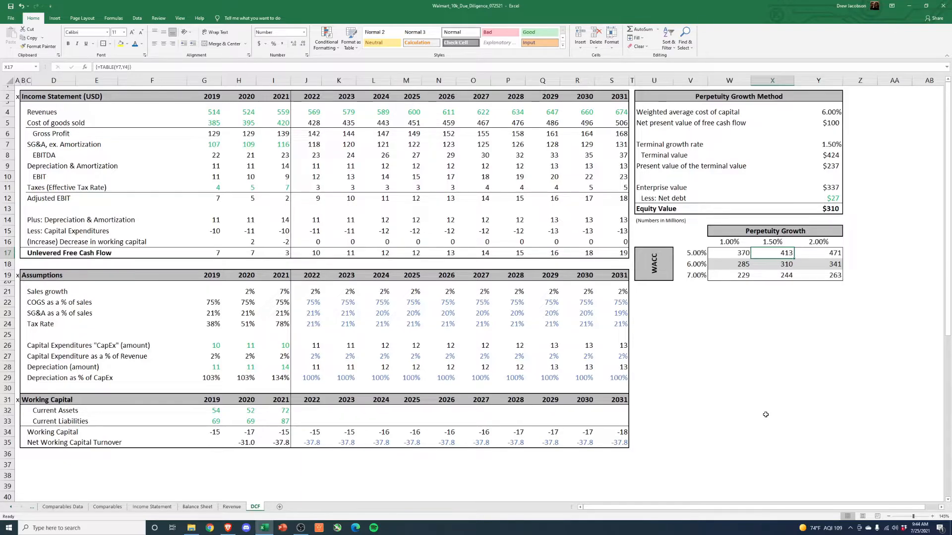
left_click(693, 254)
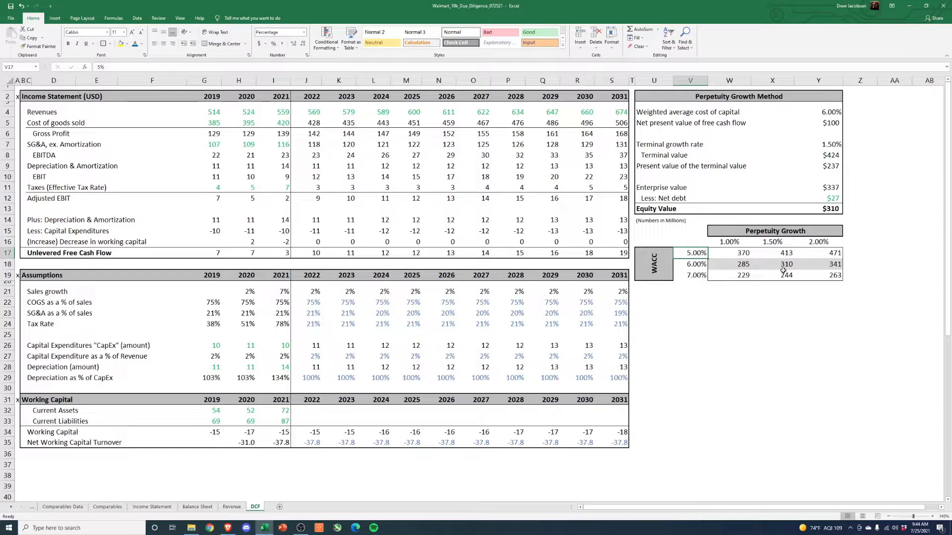
left_click(780, 252)
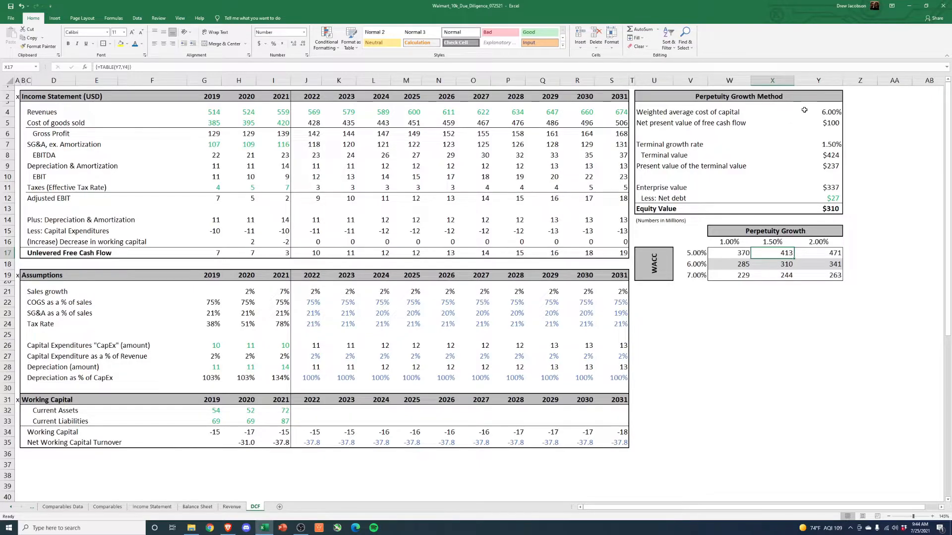
- Set the weighted average cost of capital to 10%
left_click(823, 113)
type("10%")
key("Return")
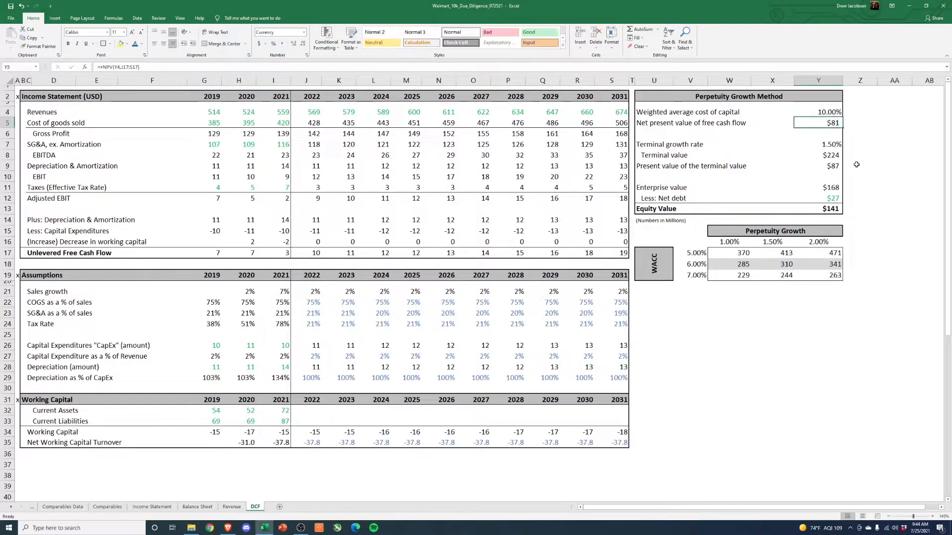
- Set the sensitivity table's WACC rates to 8%, 10% and 12%, and check the equity value at 10% WACC and 1.5% growth
left_click(684, 264)
type("10%")
key("Return")
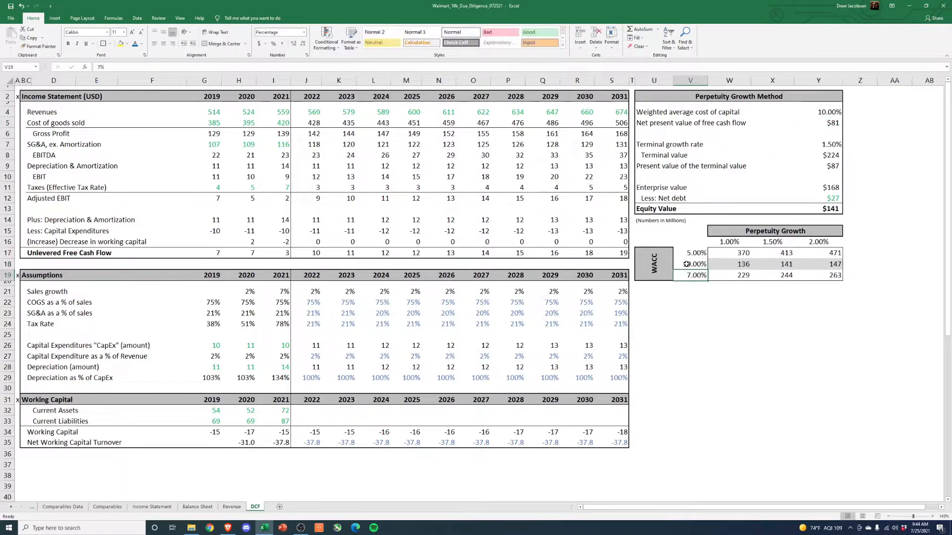
type("12%")
key("Return")
key("Up")
key("Up")
key("Up")
type("8%")
key("Return")
key("Up")
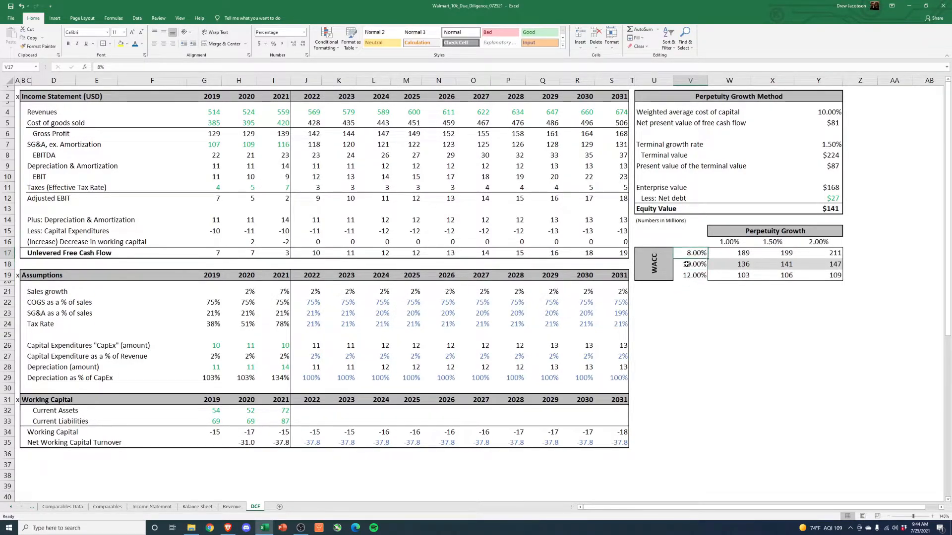
left_click(774, 265)
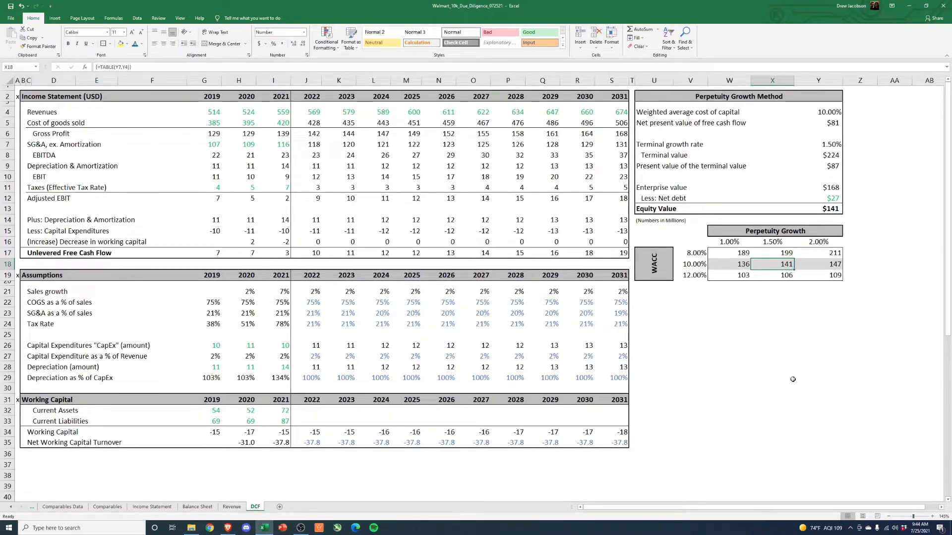
- Switch to the Brave browser and show Walmart's one-year price chart on Yahoo Finance
left_click(234, 528)
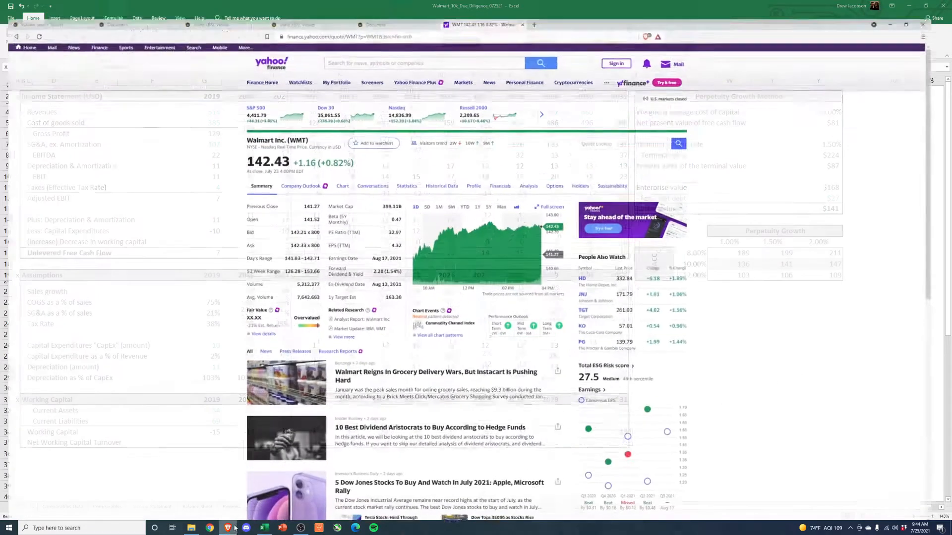
left_click(484, 194)
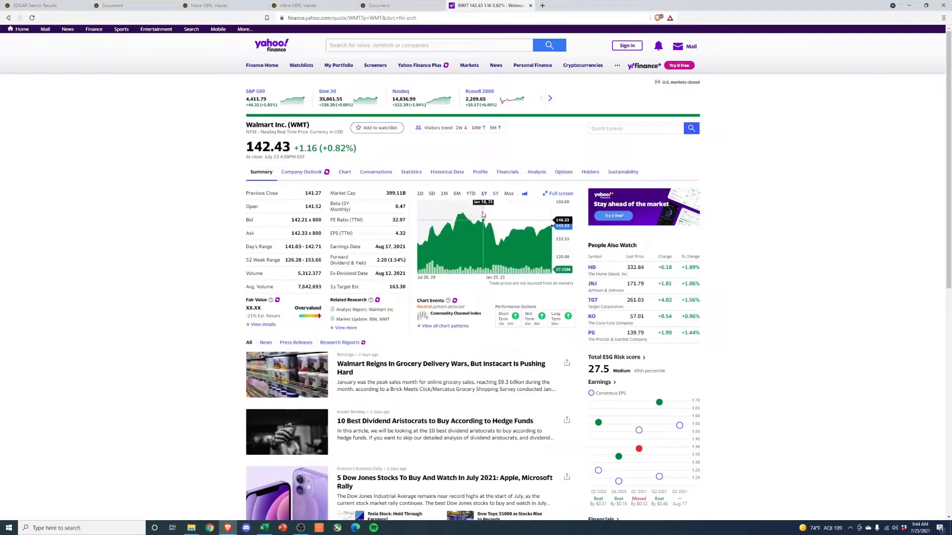
- Show Walmart's five-year price chart, and return to the DCF workbook in Excel to check the sensitivity table's WACC rates
left_click(495, 194)
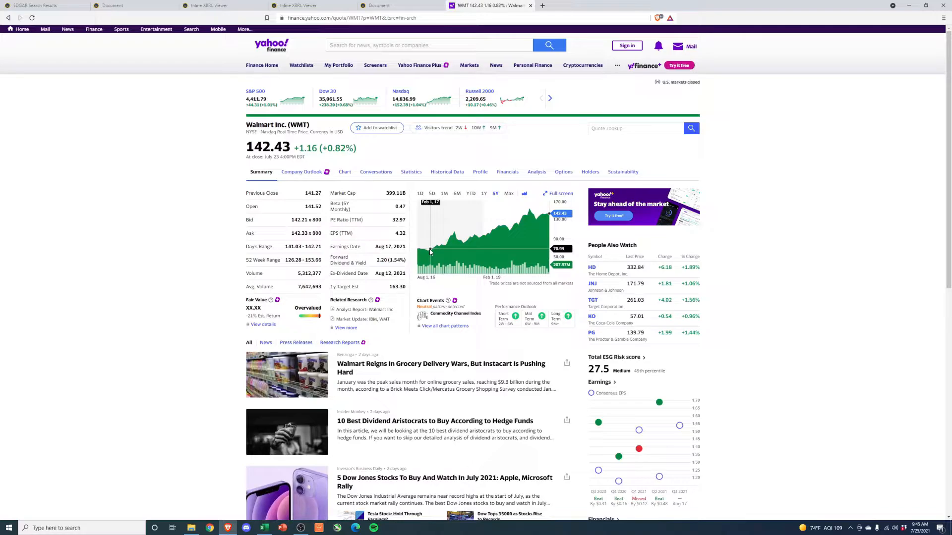
left_click(909, 5)
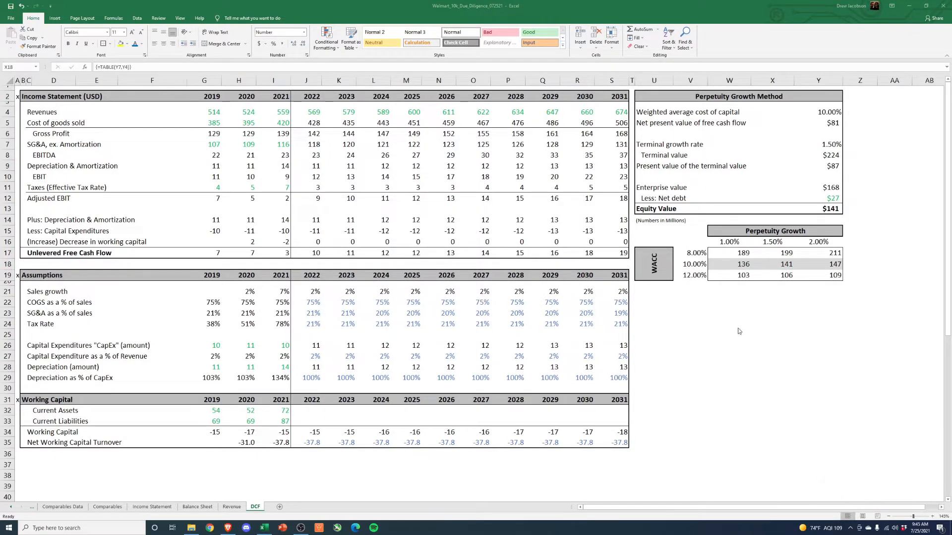
left_click_drag(696, 253, 694, 282)
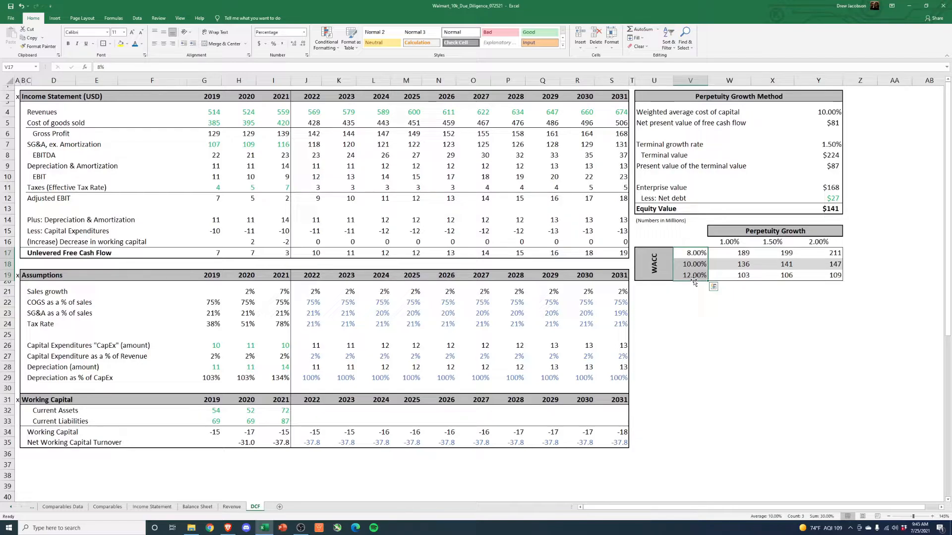
- Compare the DCF sheet's projected sales growth with the Revenue sheet's growth rates and the Income Statement sheet's 2018–2021 sales growth
left_click_drag(314, 291, 627, 292)
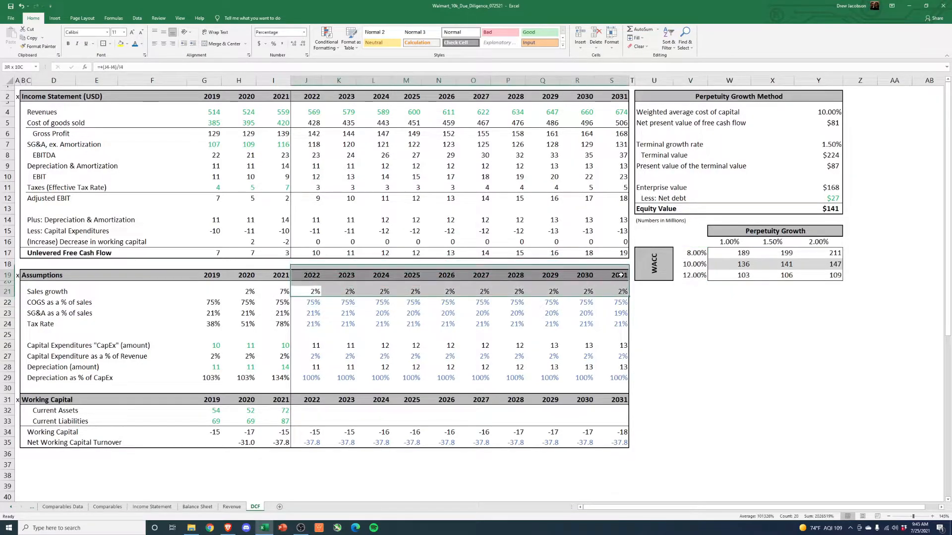
left_click(231, 507)
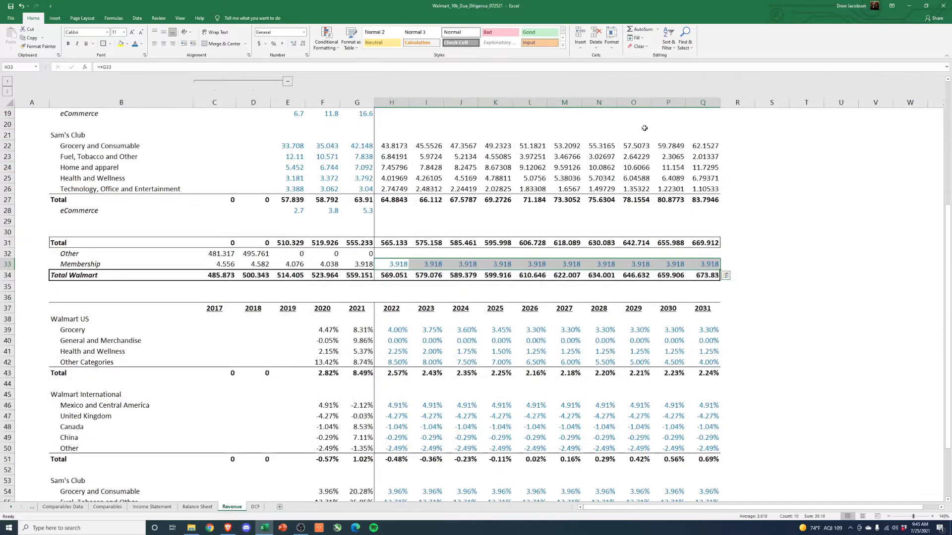
scroll(302, 214, "down", 6)
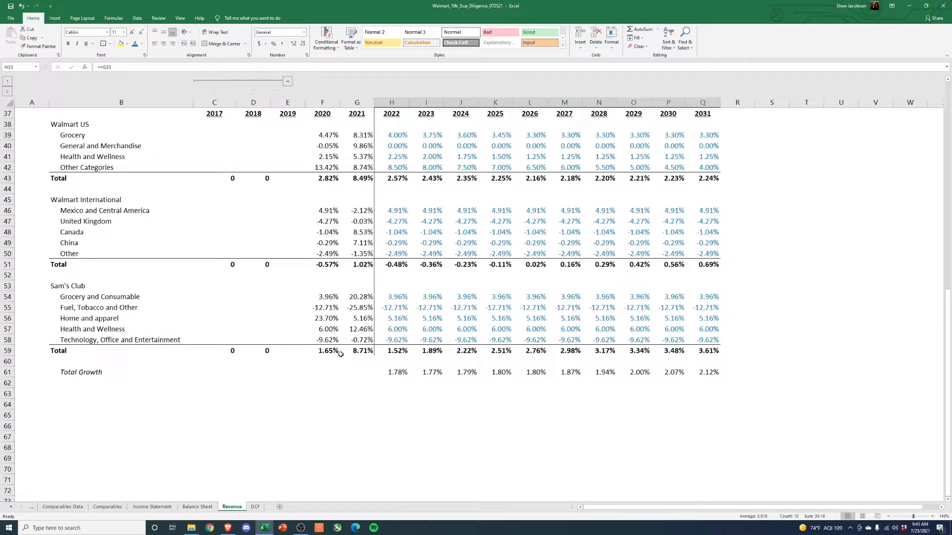
left_click(152, 507)
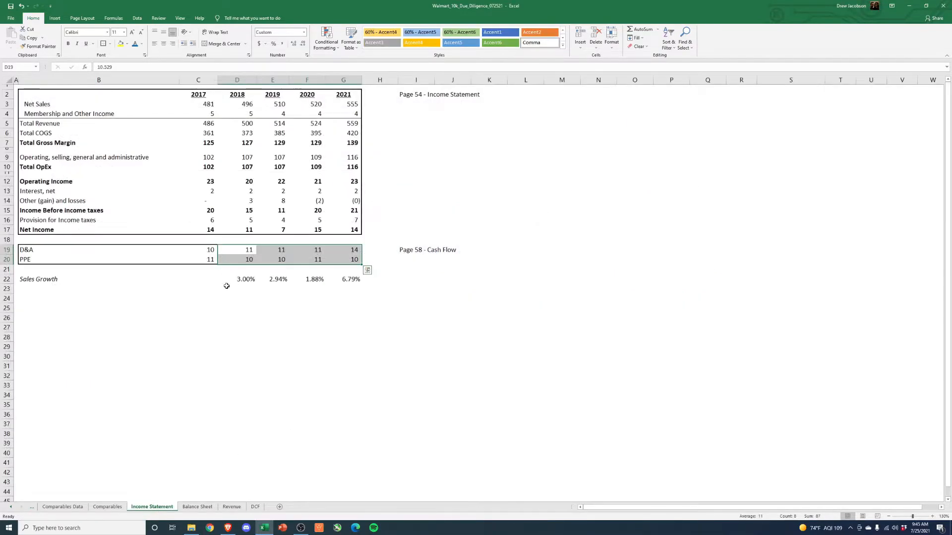
left_click_drag(238, 279, 347, 280)
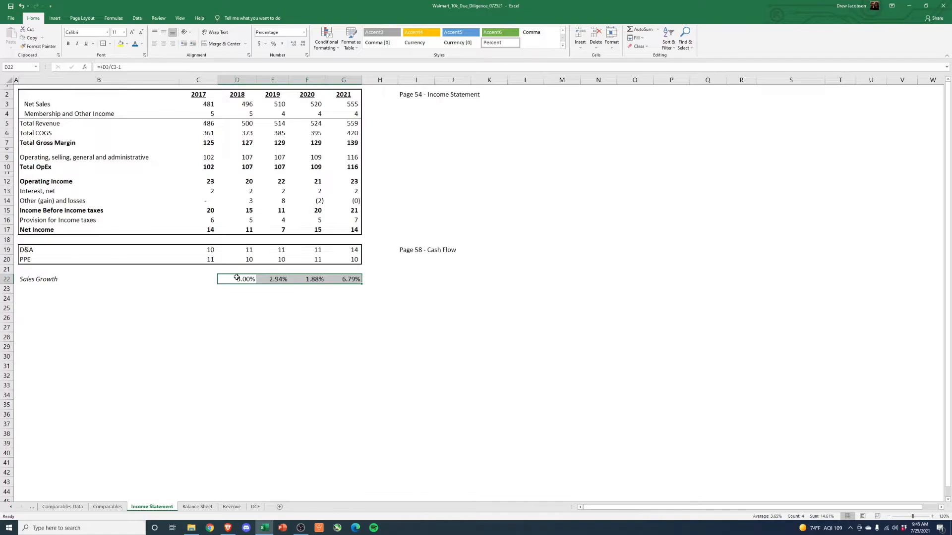
key("shift+Left")
key("shift+Left")
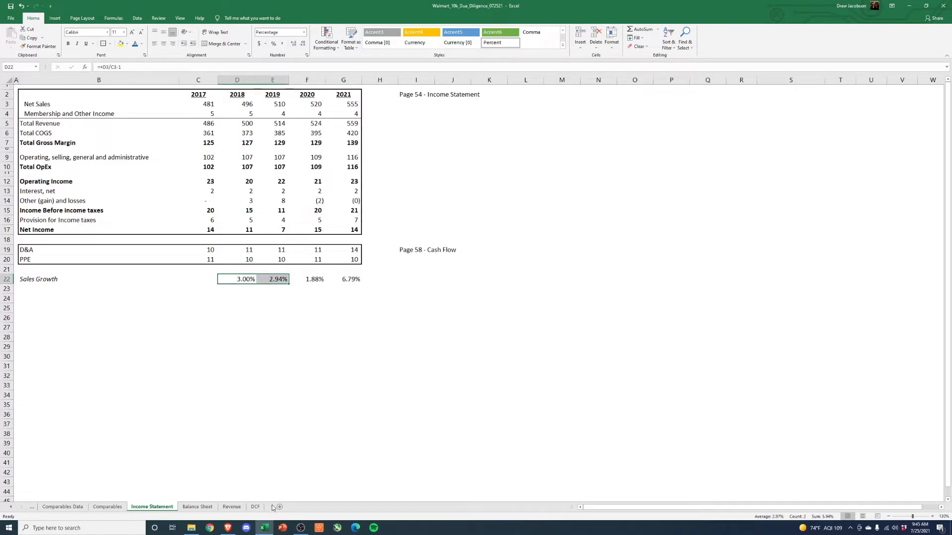
left_click(255, 507)
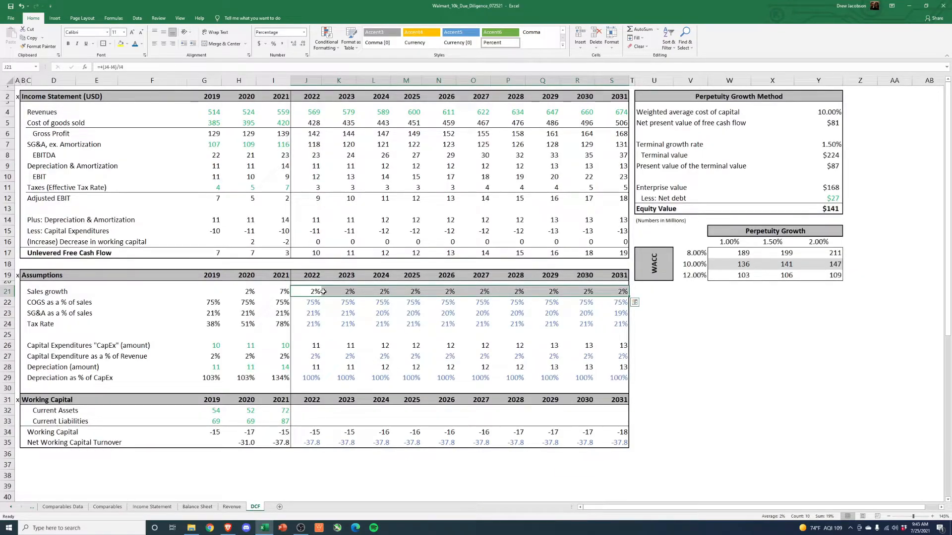
- Clear the 2022–2031 revenue projections on the DCF sheet and reset those cells' font color to automatic
left_click(313, 111)
key("ctrl+shift+Right")
key("Delete")
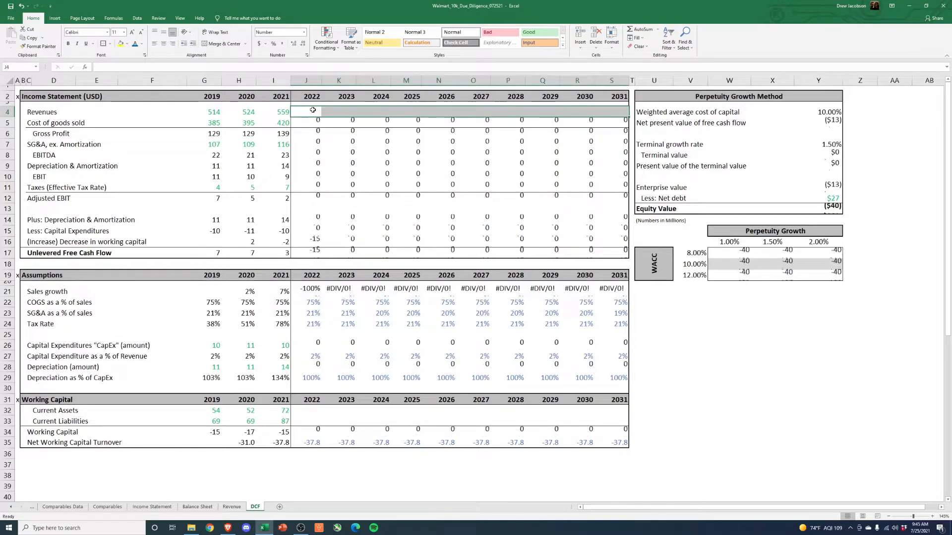
left_click(141, 43)
left_click(147, 54)
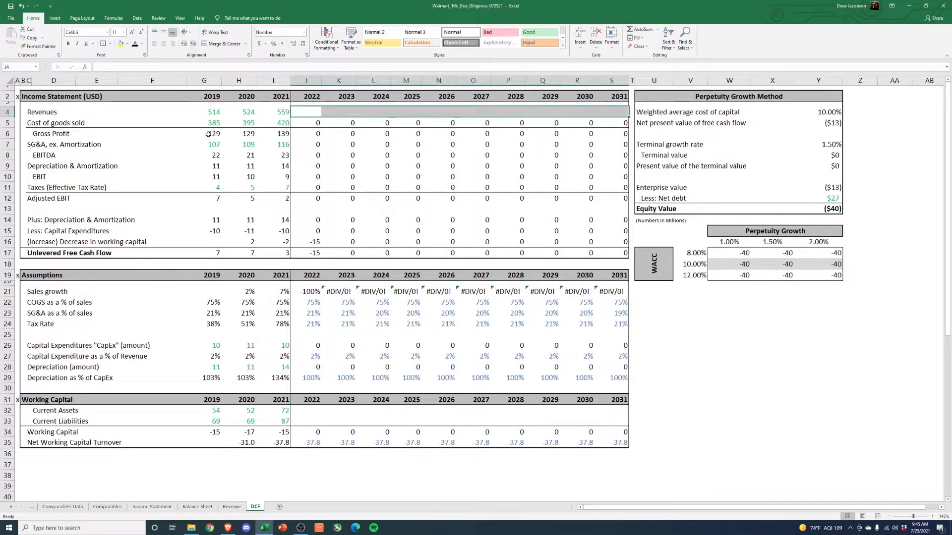
- Clear the 2022–2031 sales growth assumptions and enter 3% for 2022
left_click(313, 291)
key("ctrl+shift+Right")
key("Delete")
left_click(313, 292)
type("3")
key("Return")
- Link the 2023 sales growth to the 2022 rate and copy that formula through 2031
key("Up")
key("Right")
type("+")
key("Left")
key("Return")
key("Up")
key("ctrl+c")
key("Right")
key("shift+Right")
key("shift+Right")
key("shift+Right")
key("shift+Right")
key("shift+Right")
key("shift+Right")
key("shift+Right")
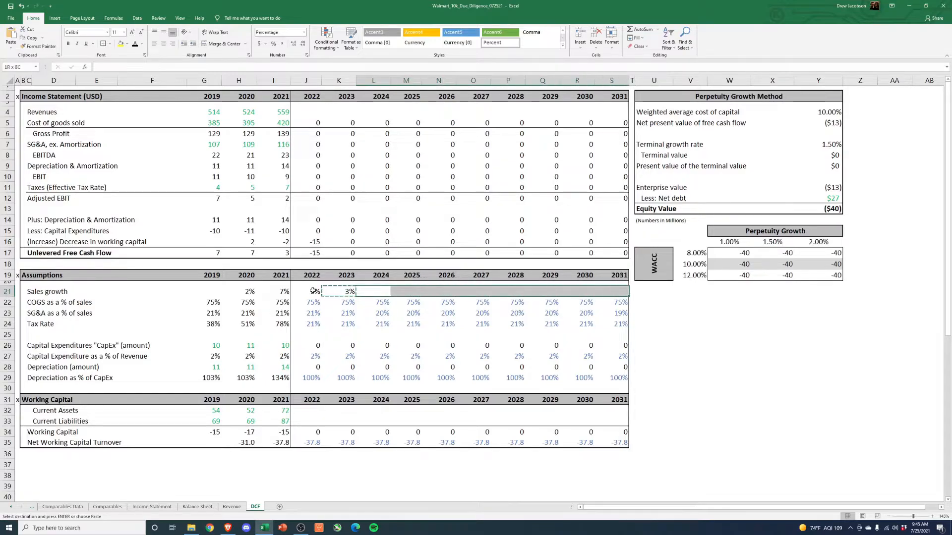
key("Return")
- Color the 2022–2031 sales growth assumptions blue to mark them as inputs
key("Left")
key("Left")
key("ctrl+shift+Right")
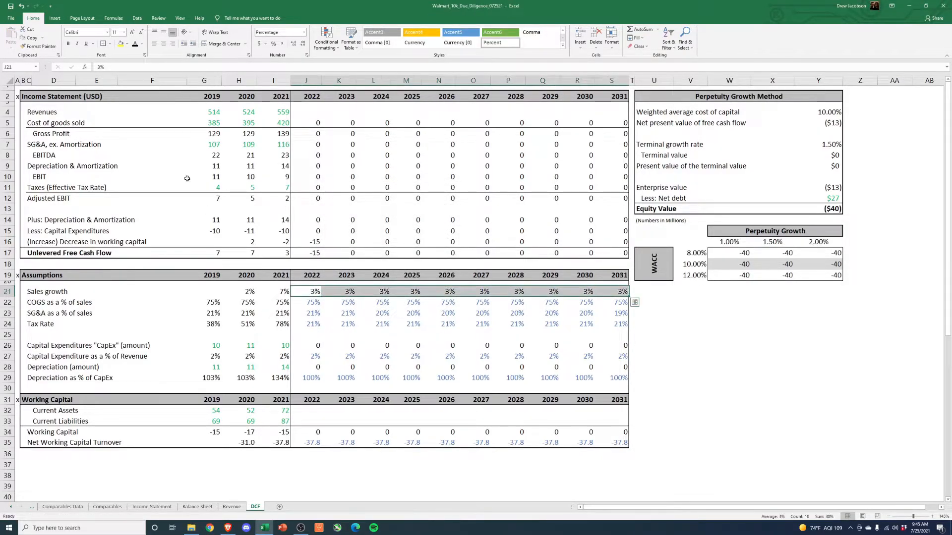
left_click(142, 45)
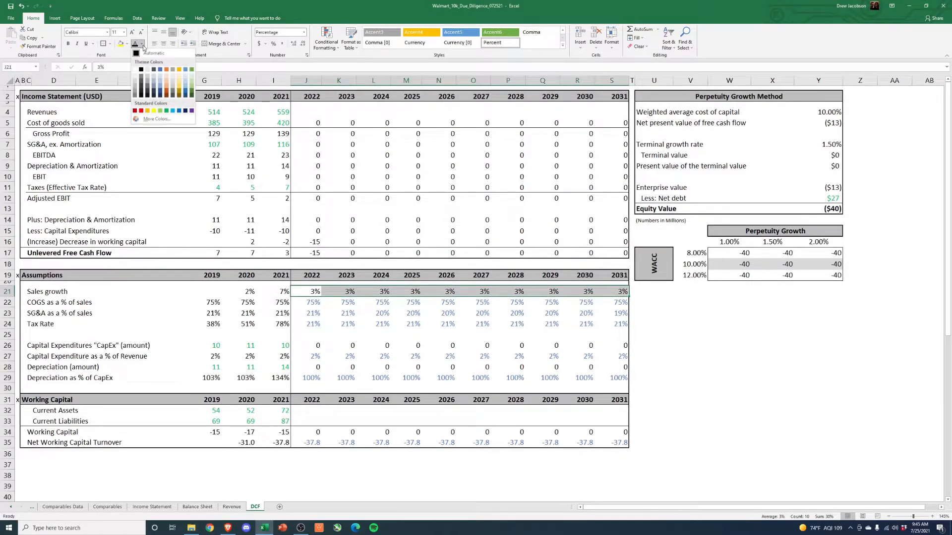
left_click(177, 111)
key("Down")
key("Down")
key("Right")
left_click_drag(316, 297, 620, 294)
- Calculate 2022 revenues as 2021 revenues multiplied by one plus the 2022 sales growth
left_click(303, 113)
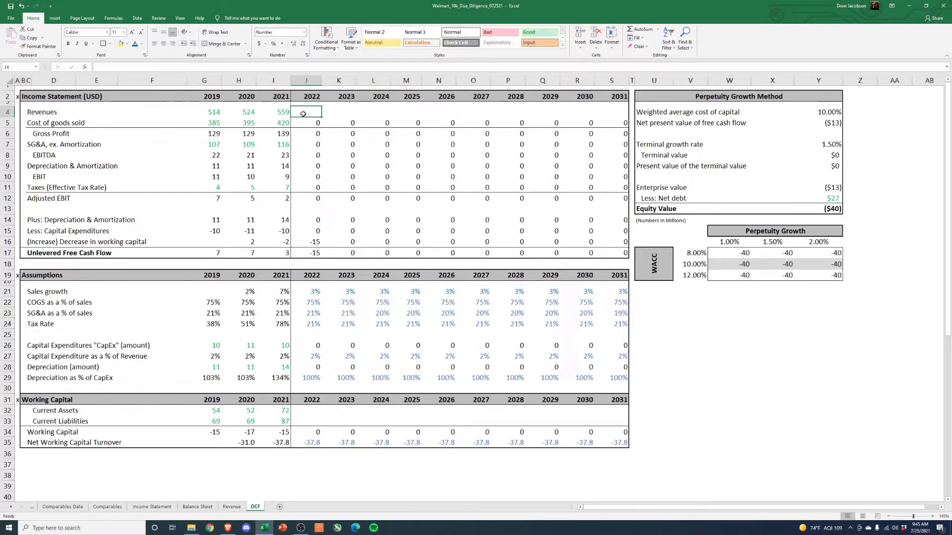
type("=")
key("Left")
type("*(1+")
left_click(317, 291)
type(")")
key("Return")
key("Up")
- Copy the 2022 revenue formula across 2023–2031 using Paste Special
key("ctrl+c")
key("Right")
key("shift+Right")
key("shift+Right")
key("shift+Right")
key("shift+Right")
key("shift+Right")
key("shift+Right")
key("shift+Right")
key("shift+Right")
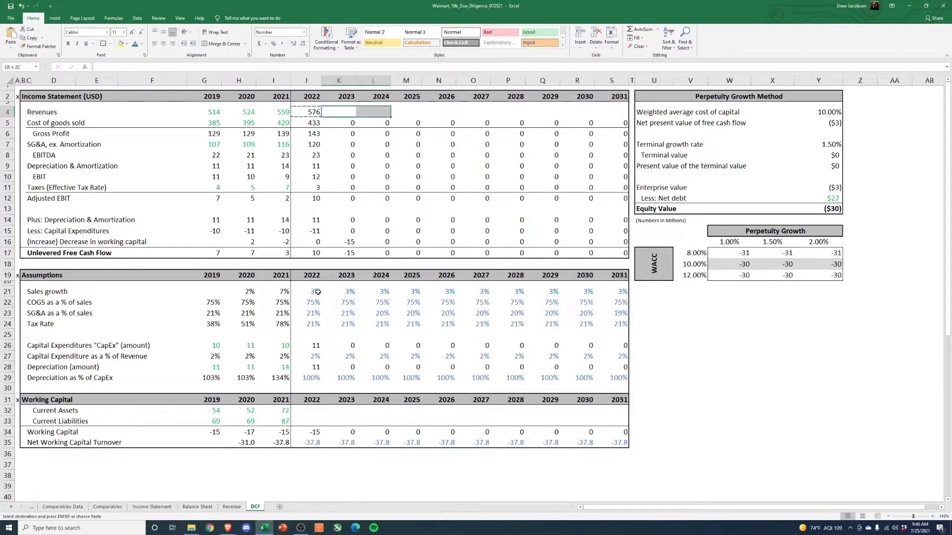
key("alt+e")
key("s")
key("Return")
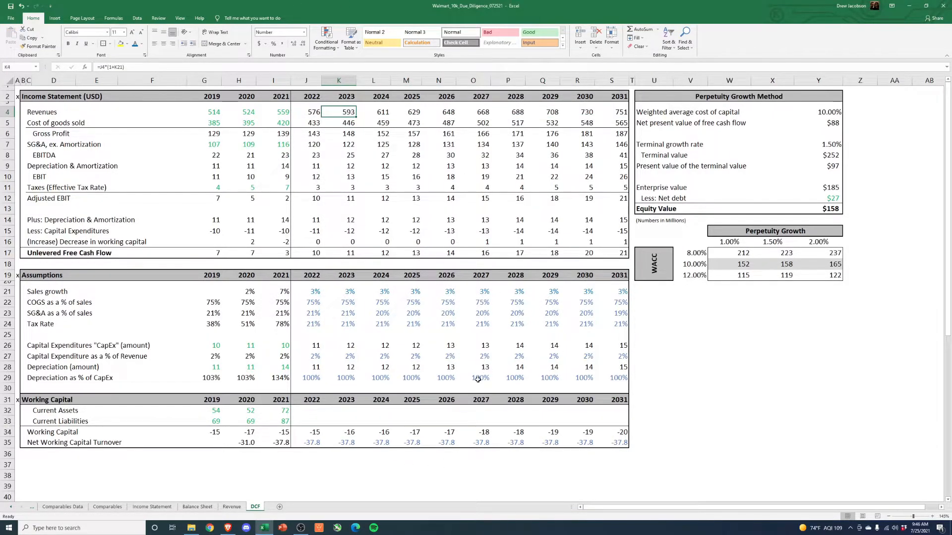
- Review the sales growth assumptions, and set the terminal growth rate to 3%
left_click(726, 339)
left_click_drag(316, 292, 609, 299)
left_click(753, 333)
left_click(727, 254)
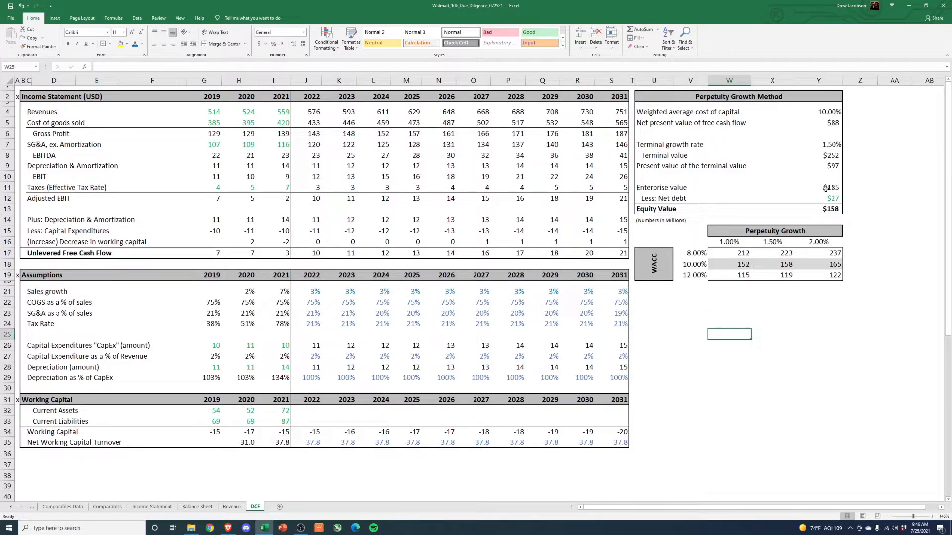
left_click(828, 143)
type("3")
key("Return")
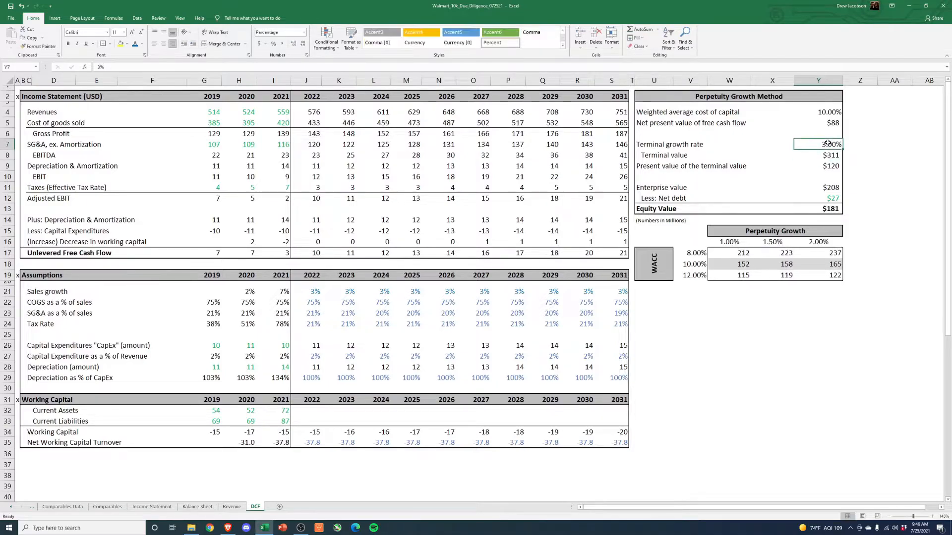
- Set the sensitivity table's perpetuity growth rates to 2%, 2.5% and 3%, and review its equity values
left_click(823, 241)
type("3")
key("Return")
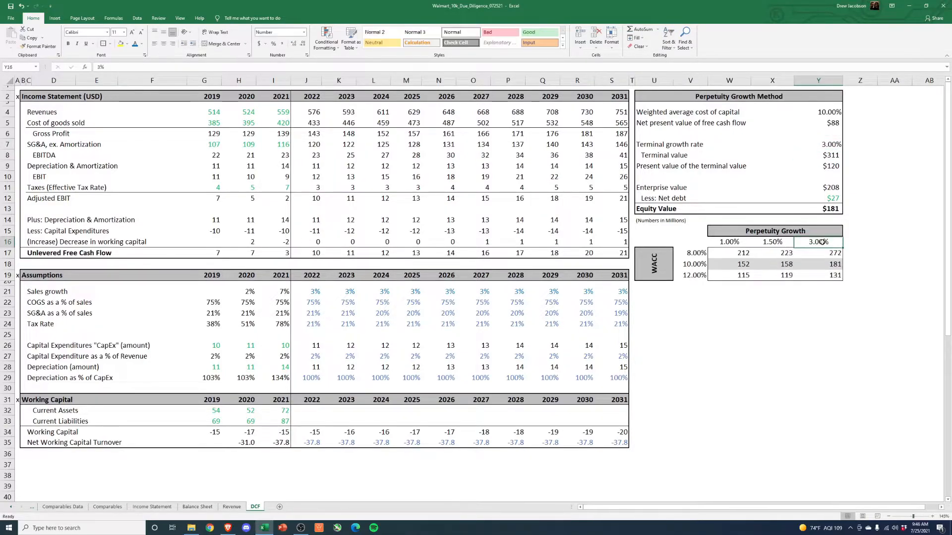
key("Up")
key("Left")
type("2.5")
key("Return")
key("Up")
key("Left")
type("2")
key("Return")
key("Up")
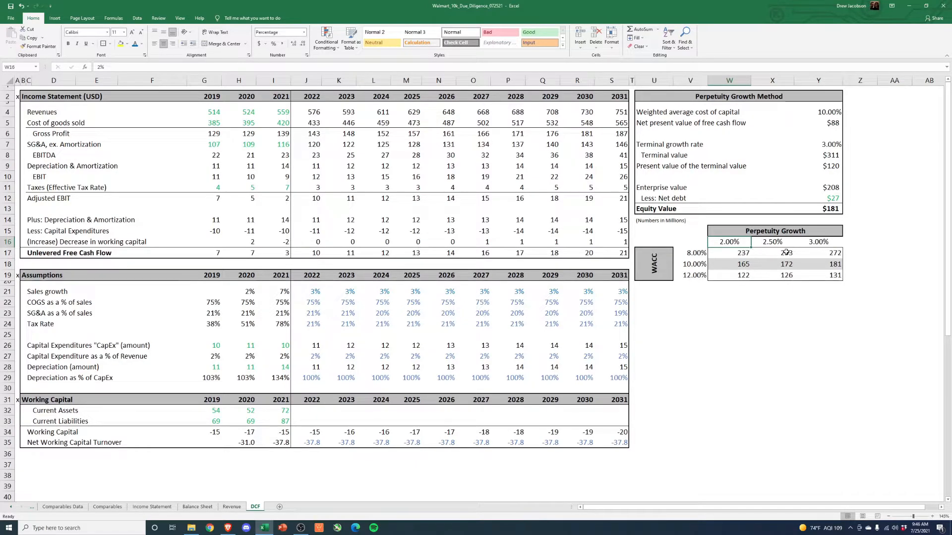
left_click(835, 253)
left_click_drag(738, 276, 833, 256)
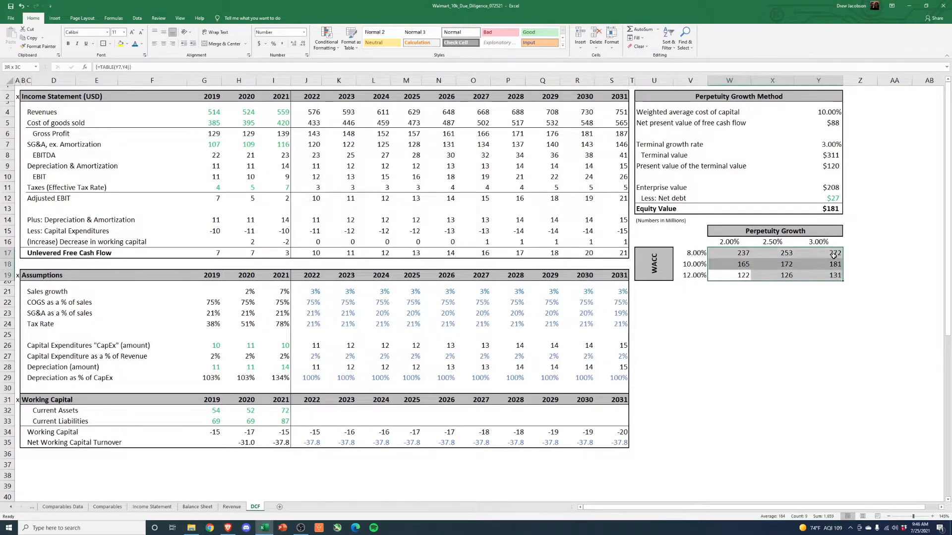
left_click(716, 315)
- Set the sensitivity table's WACC rates to 7%, 8% and 9%
left_click(694, 266)
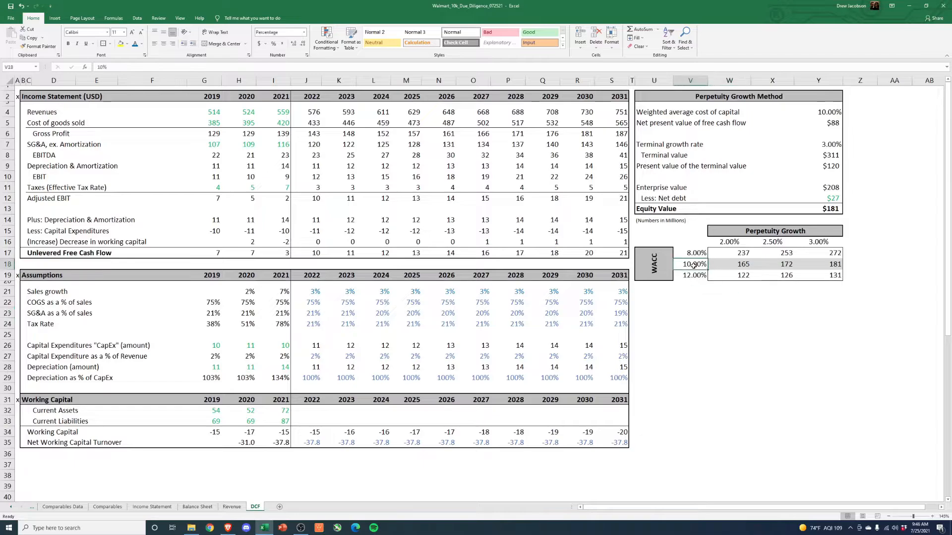
type("8")
key("Return")
key("Up")
key("Up")
type("7")
key("Return")
key("Down")
type("9")
key("Return")
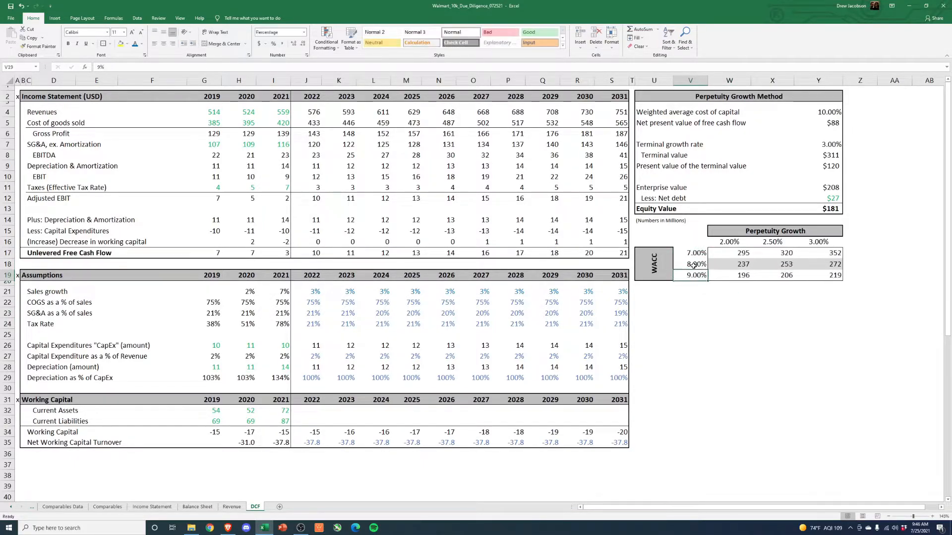
- Examine the equity value at 7% WACC and 3% growth, and the values across the 8% WACC row
left_click(837, 254)
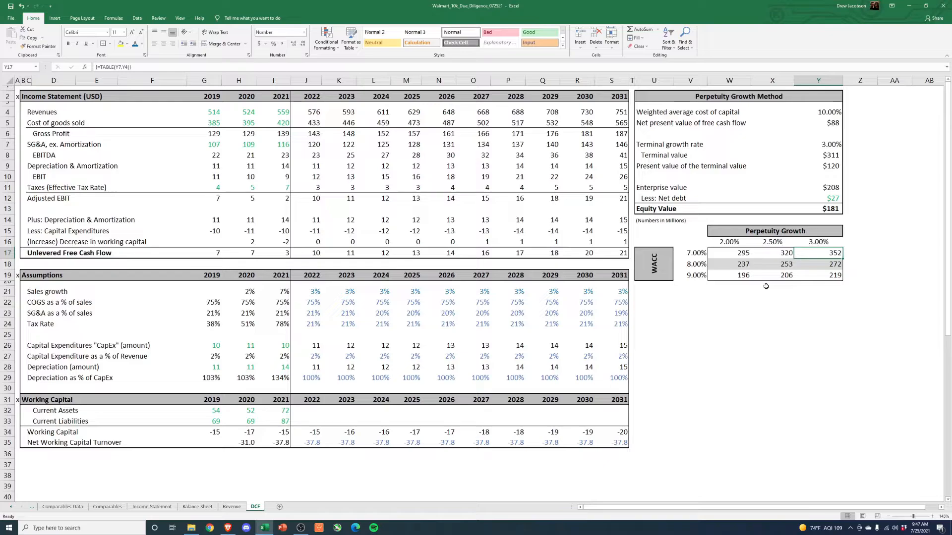
left_click(792, 355)
left_click_drag(696, 263, 838, 263)
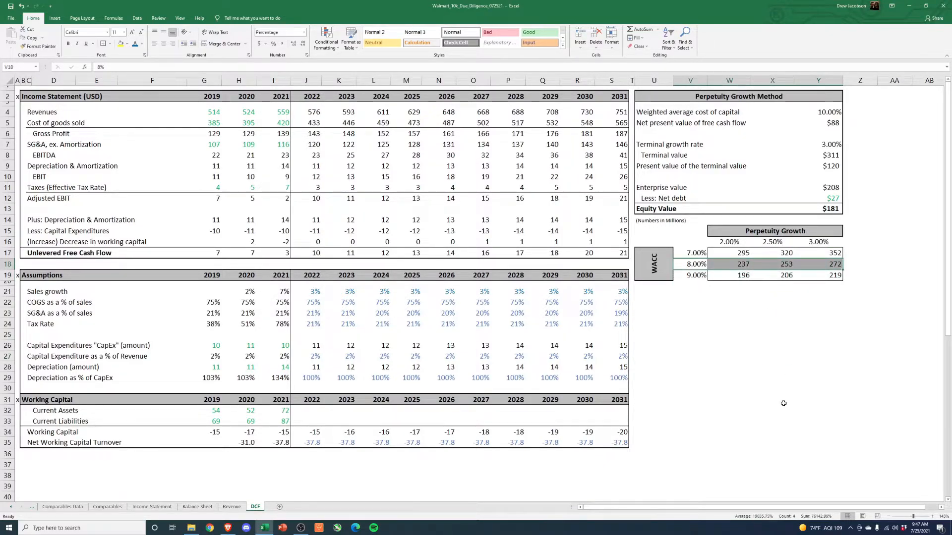
left_click(761, 377)
left_click_drag(732, 267, 829, 265)
left_click(772, 356)
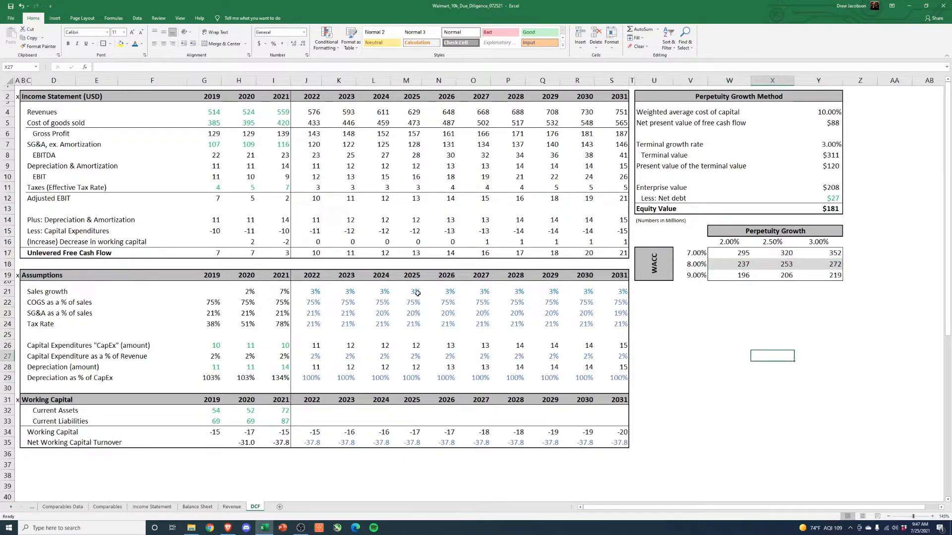
- Set the 2022 sales growth to 5% and check the equity values in the 8% WACC row
left_click(311, 291)
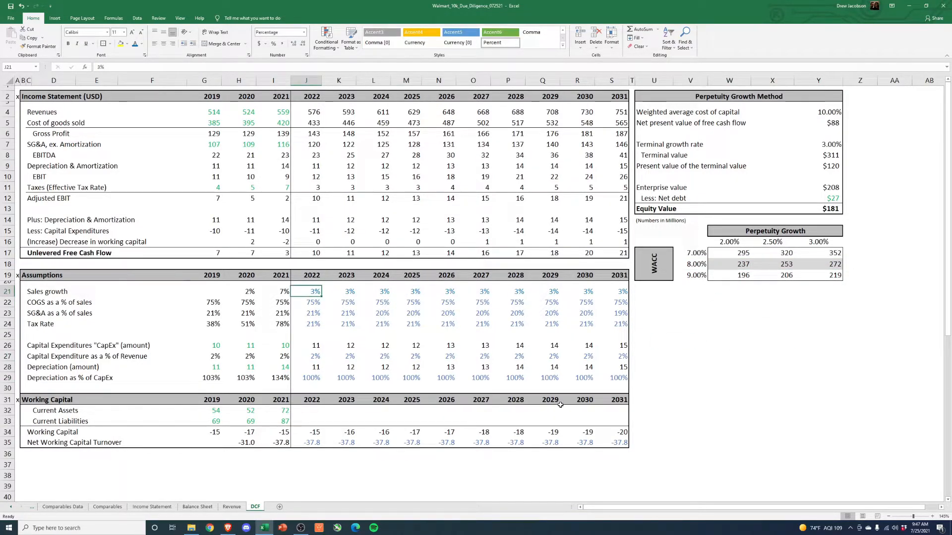
type("5")
key("Return")
key("Up")
key("Right")
key("Left")
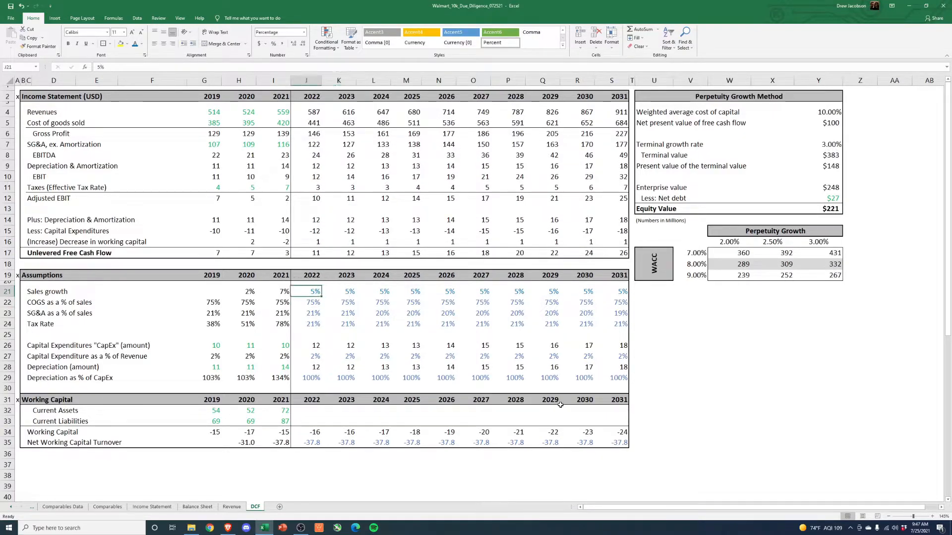
left_click_drag(725, 265, 840, 265)
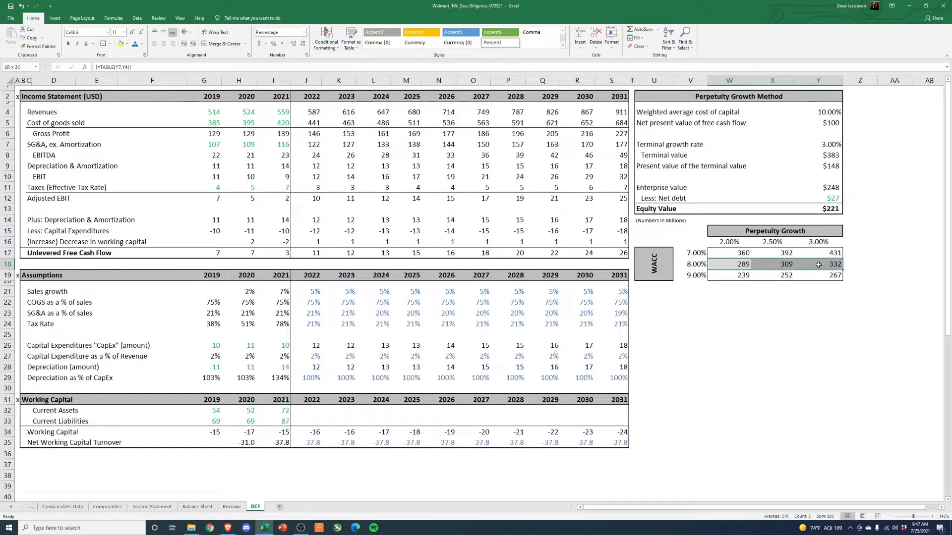
- Set the 2022 sales growth to 6%
left_click(322, 291)
type("6")
key("Return")
- Set the 2022 sales growth to 7% and check the rates carried through 2031
left_click(323, 291)
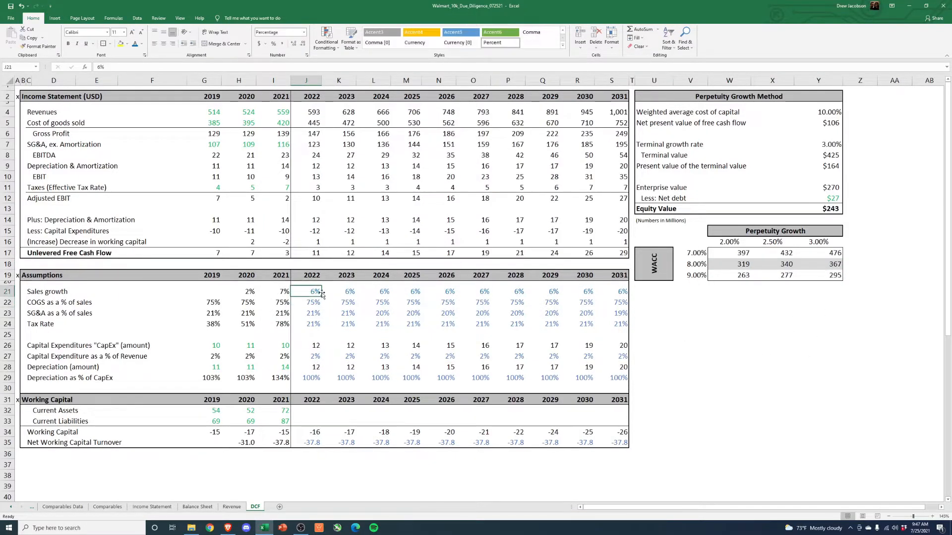
type("7")
key("Return")
key("Up")
left_click_drag(310, 292, 603, 289)
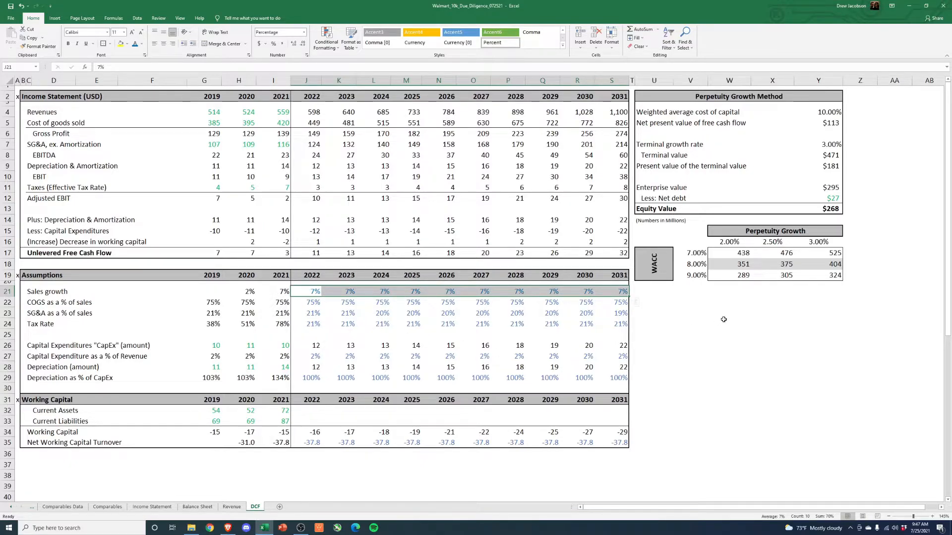
- Set the sensitivity table's perpetuity growth rates to 2.5%, 3% and 3.5%
left_click(823, 265)
left_click(815, 241)
left_click(784, 243)
type("3")
key("Return")
key("Up")
key("Right")
type("3.5")
key("Return")
key("Up")
key("Left")
key("Left")
type("2.5")
key("Return")
key("Right")
key("Down")
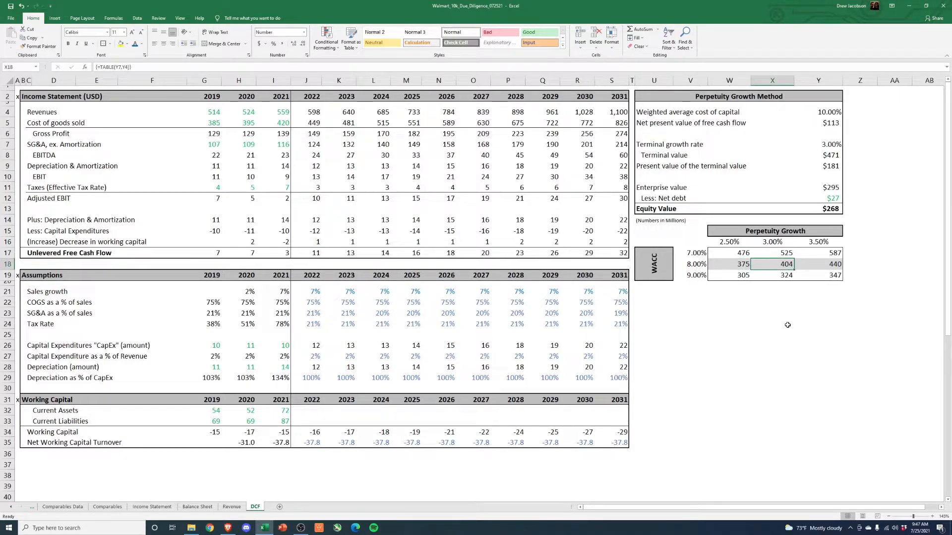
- Check the equity value at 8% WACC and 3% perpetuity growth, and the 2021 sales growth
left_click_drag(691, 264, 783, 274)
left_click(772, 313)
left_click(772, 263)
left_click(279, 302)
left_click(281, 291)
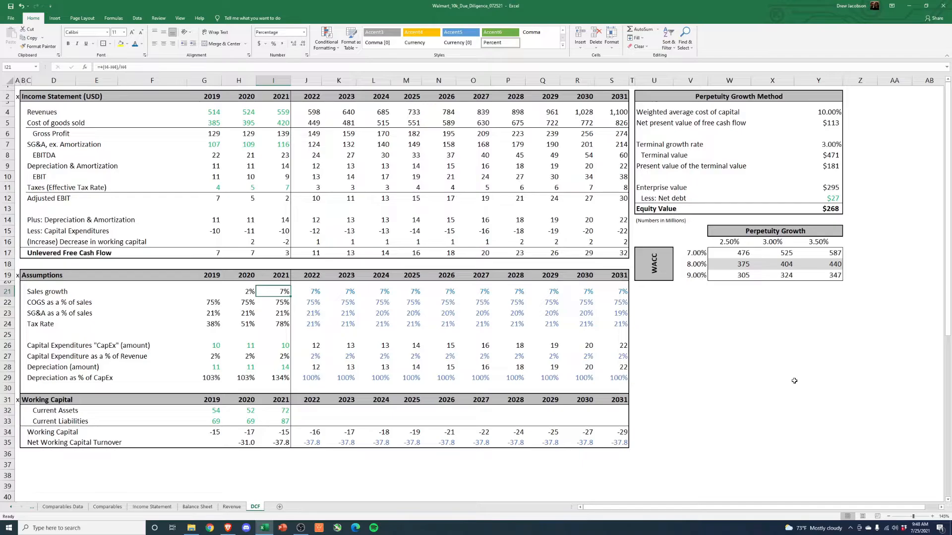
- Switch to the web browser, open walmart.com, search it for "xbox series x" and open the Xbox Series S listing
left_click(228, 528)
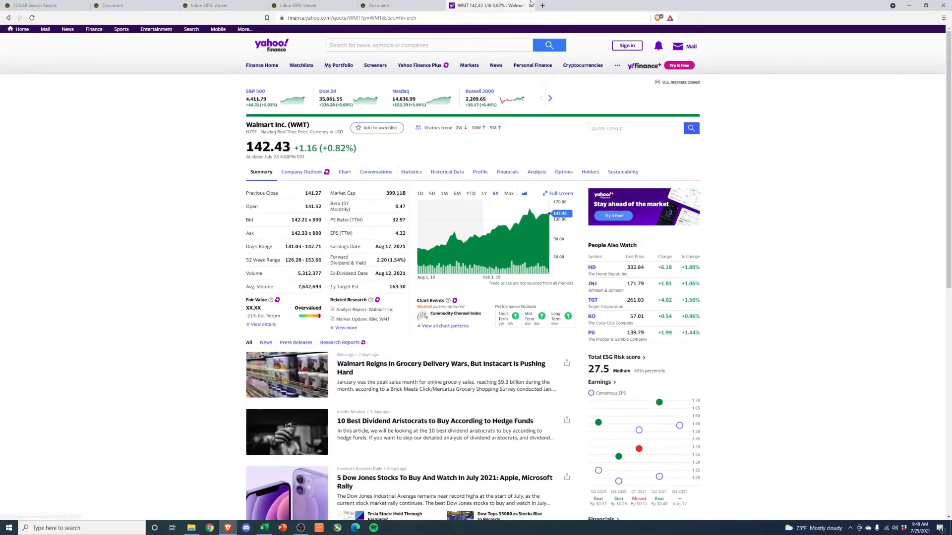
left_click(544, 5)
type("walmart.com")
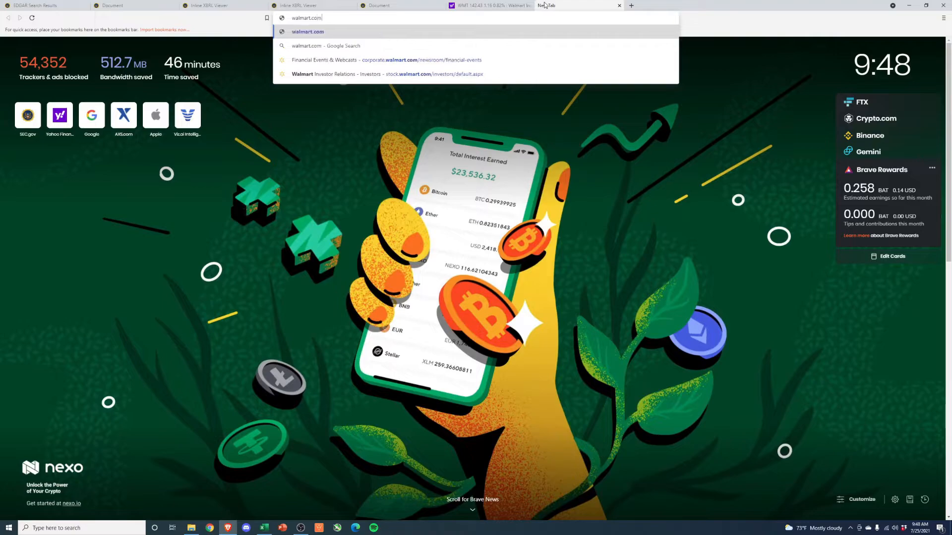
key("Return")
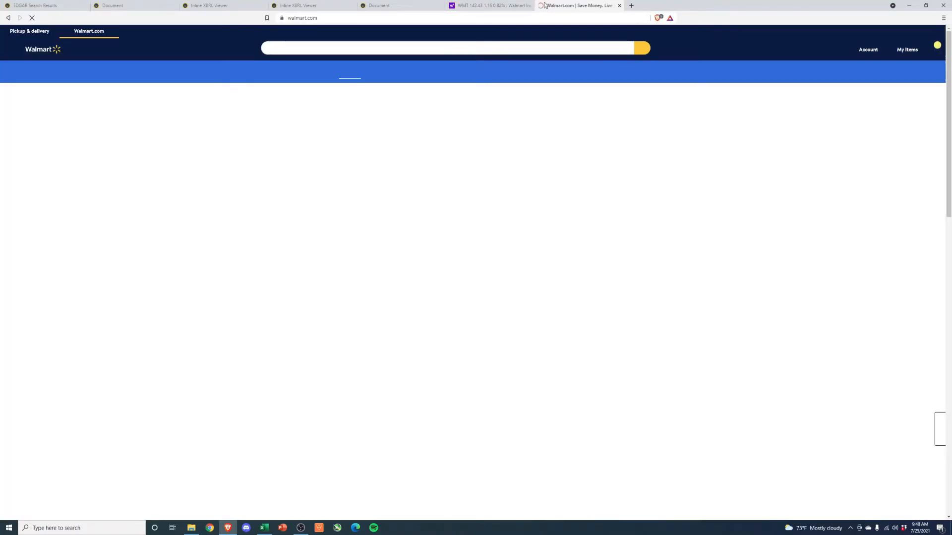
left_click(410, 52)
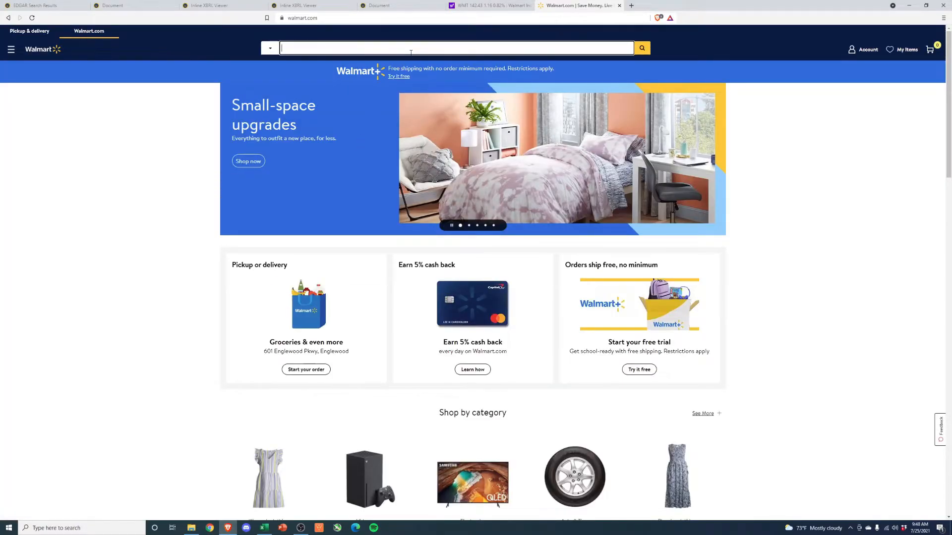
type("xbox series x")
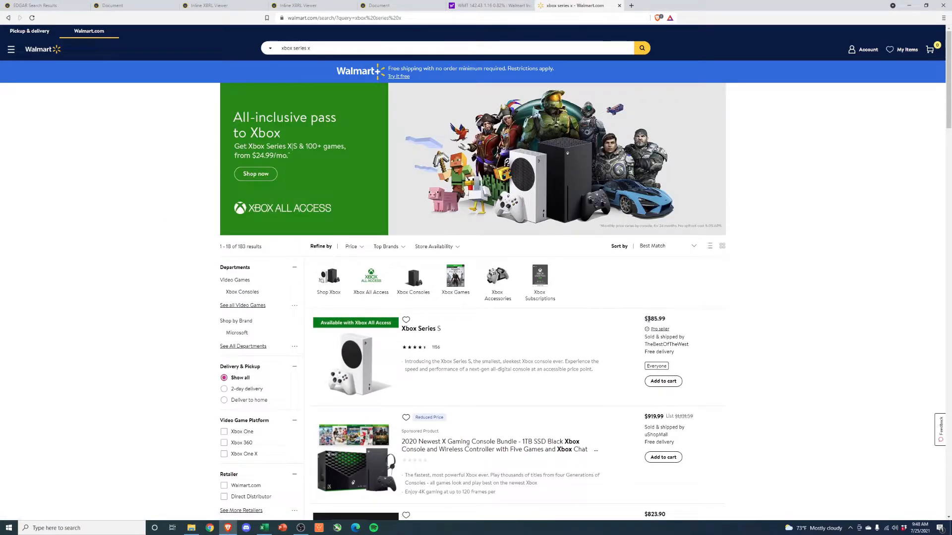
left_click(417, 334)
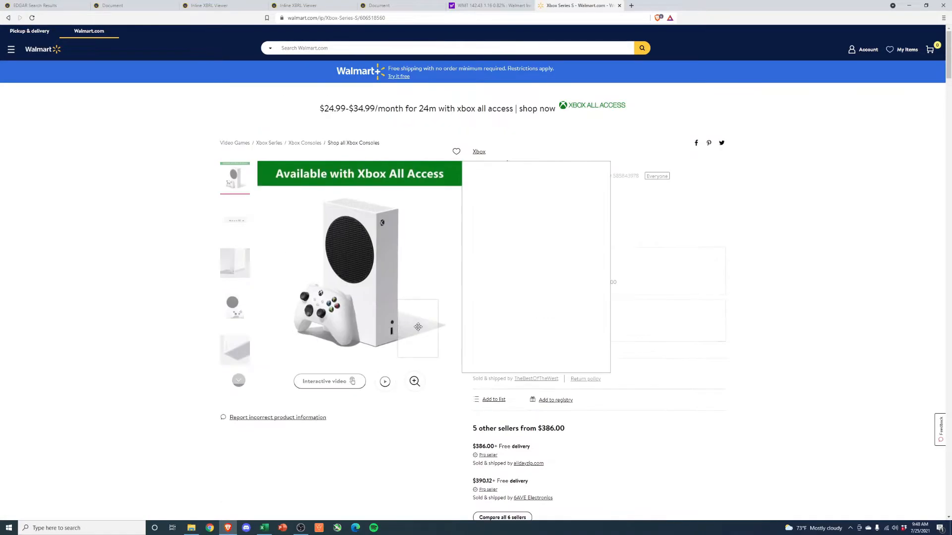
- Search Google for the Xbox Series X MSRP and check the Xbox Series S price offered by Gamestop
left_click(631, 5)
type("sxbox serie")
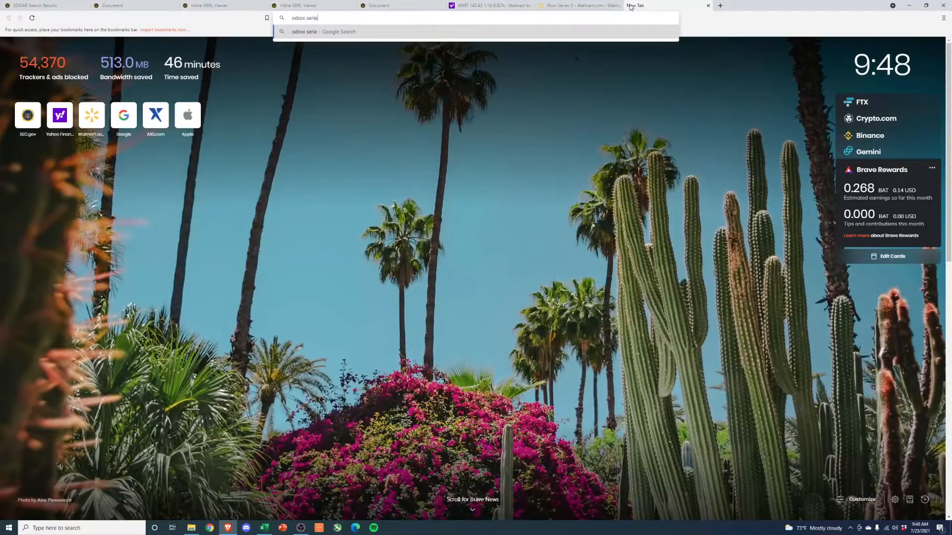
type("s x msrp")
key("Return")
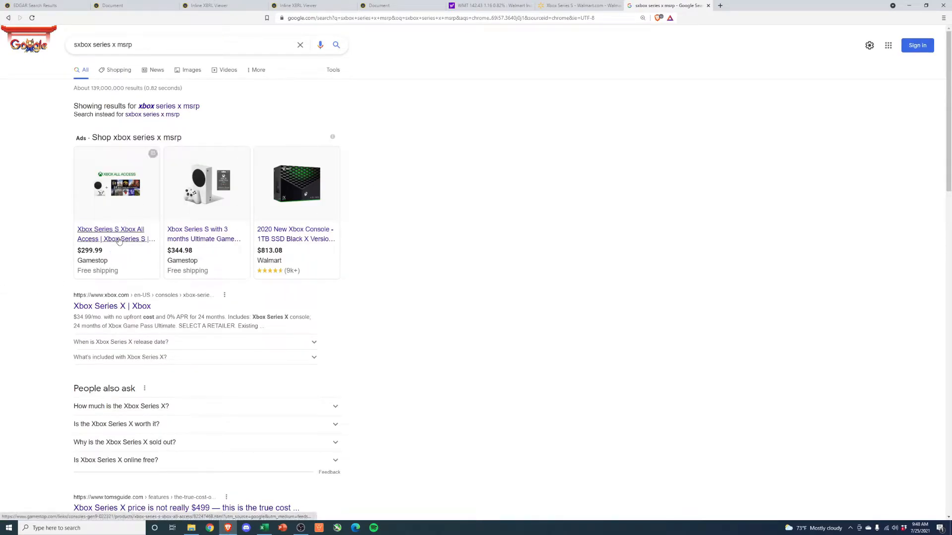
mouse_move(91, 252)
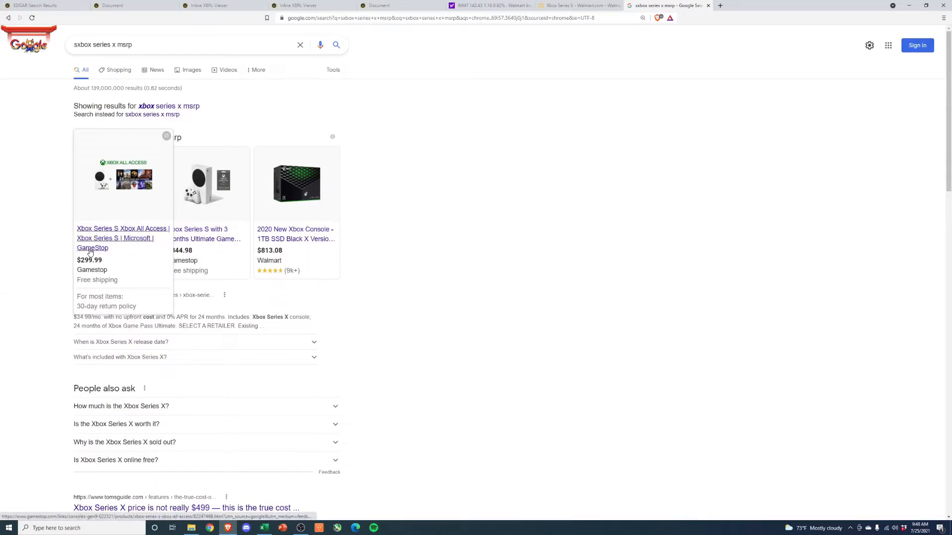
- Compare the Xbox Series S price on Walmart's listing with the prices in the Google results
left_click(565, 5)
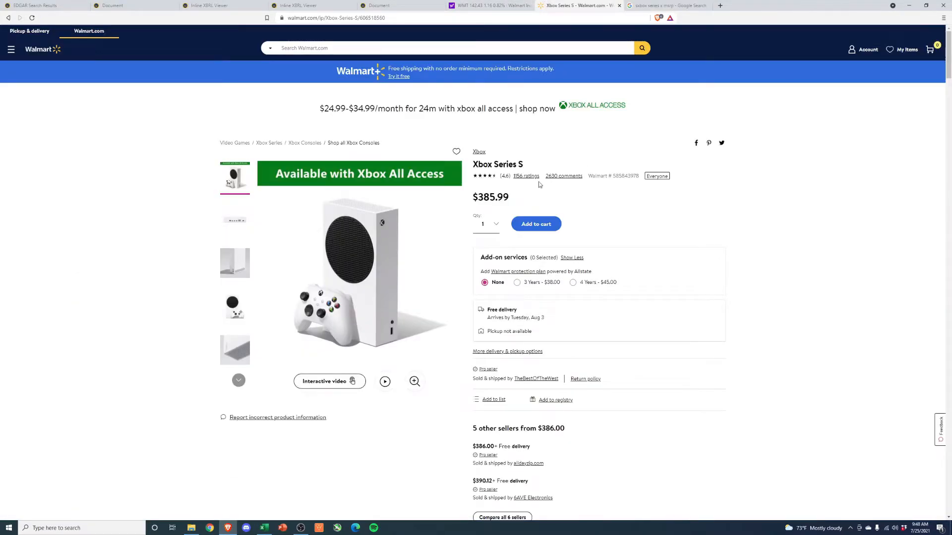
left_click_drag(474, 197, 512, 199)
left_click(515, 201)
left_click(674, 6)
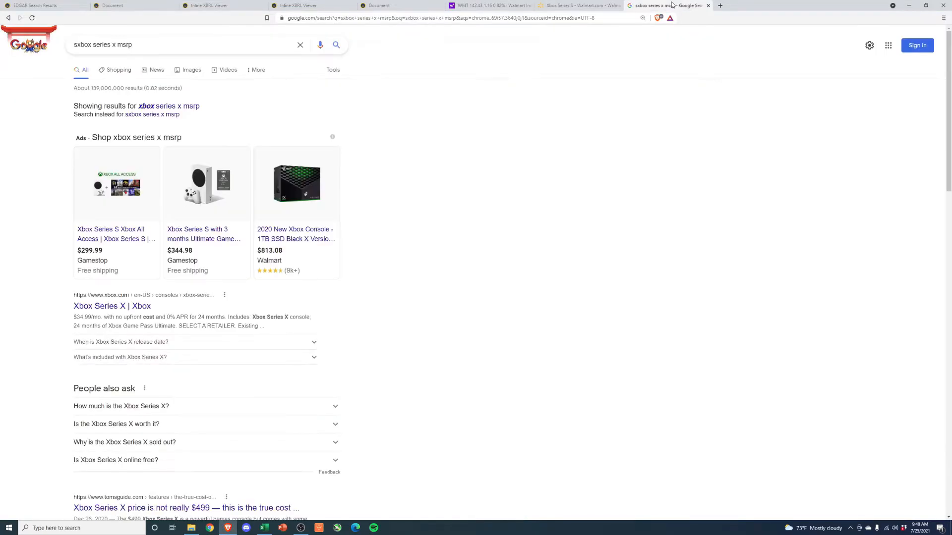
left_click(587, 6)
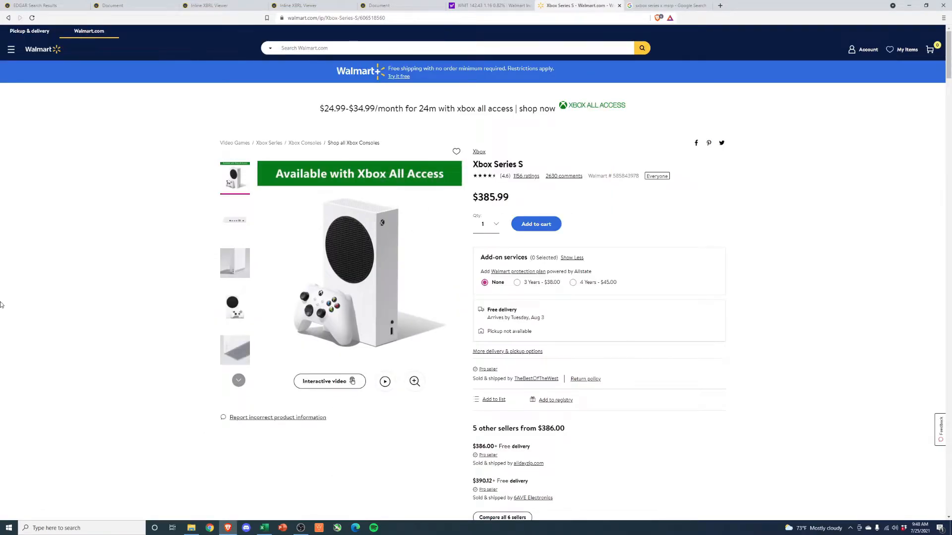
left_click_drag(509, 198, 137, 193)
left_click(98, 211)
- Return to Walmart's Xbox search results and look through the listings, their prices and third-party sellers
left_click(8, 18)
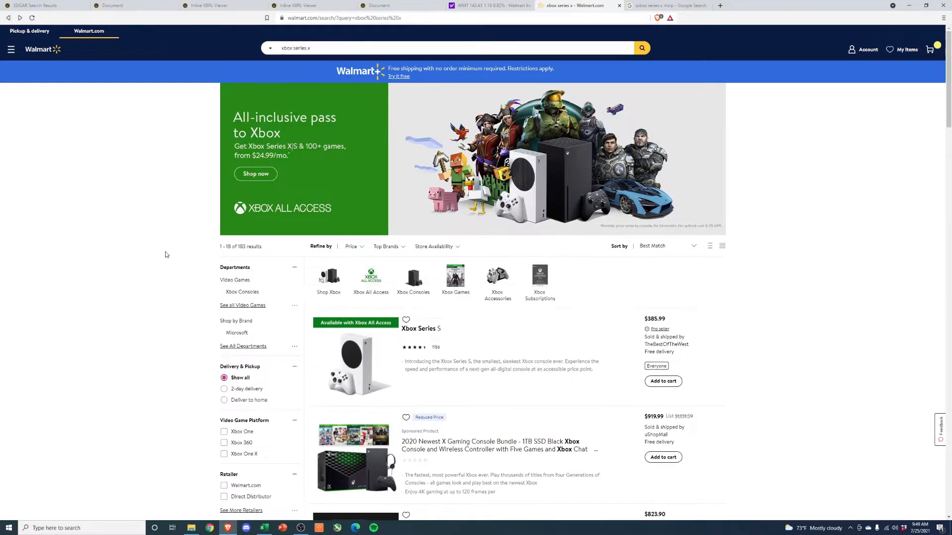
scroll(158, 273, "down", 2)
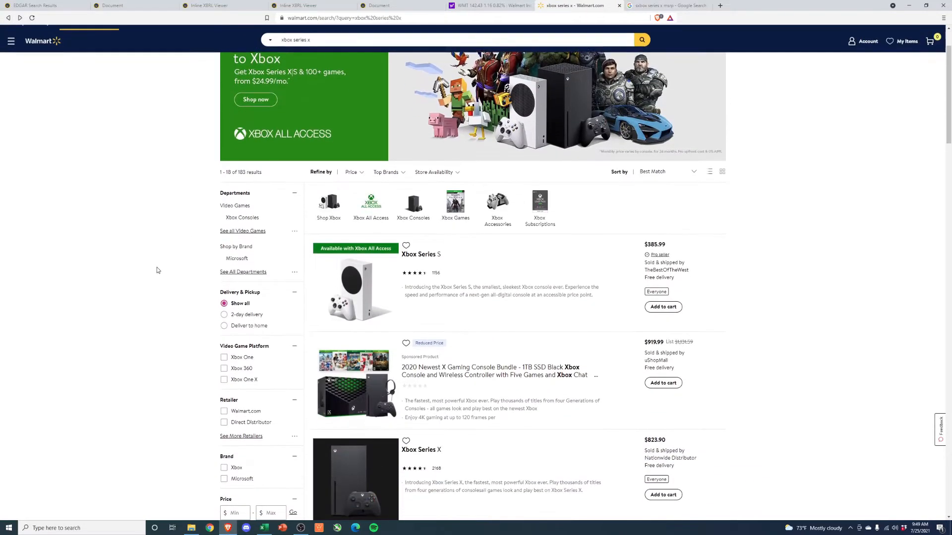
scroll(158, 270, "down", 1)
scroll(157, 271, "down", 5)
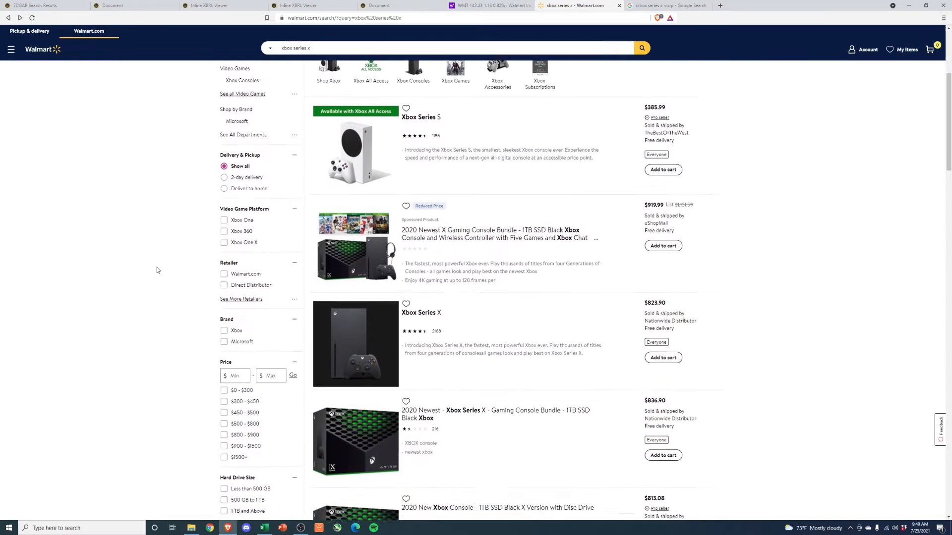
scroll(201, 342, "down", 1)
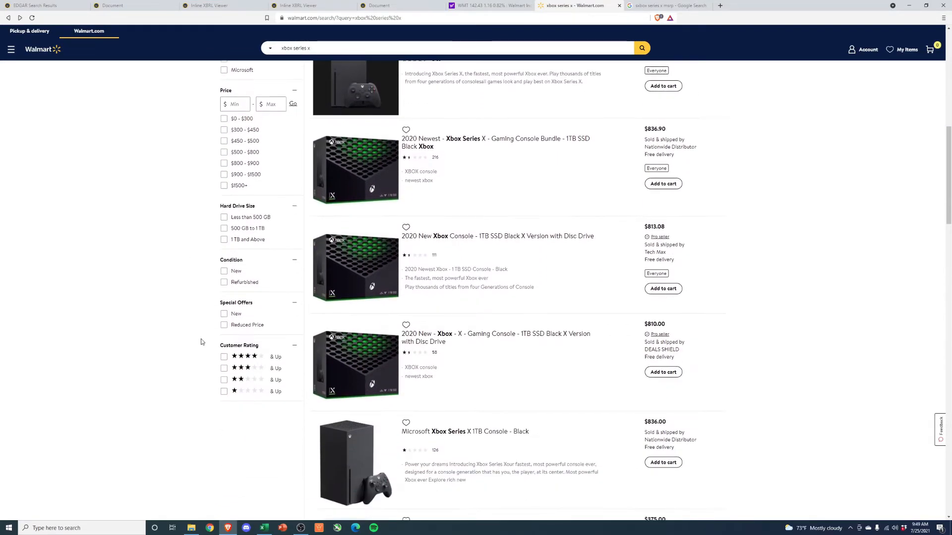
scroll(203, 341, "up", 3)
scroll(203, 341, "up", 4)
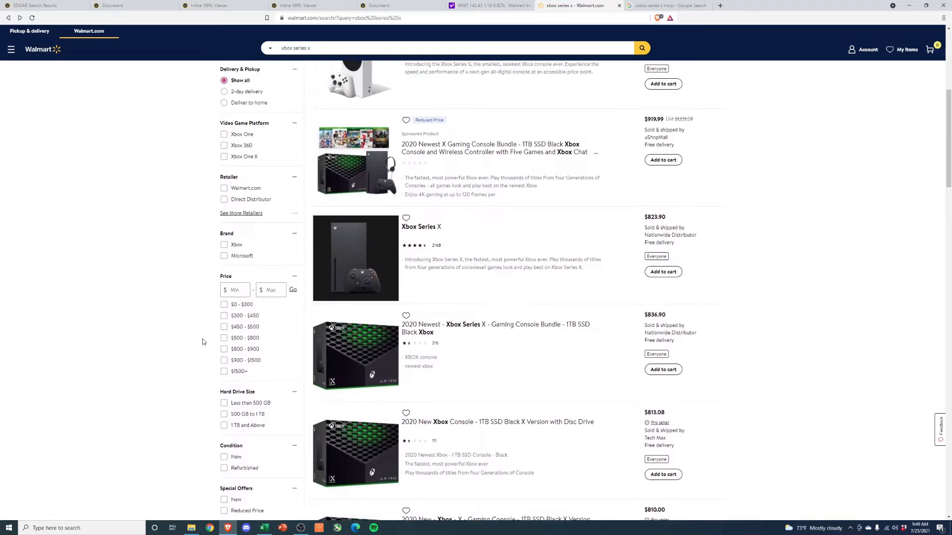
scroll(206, 297, "up", 2)
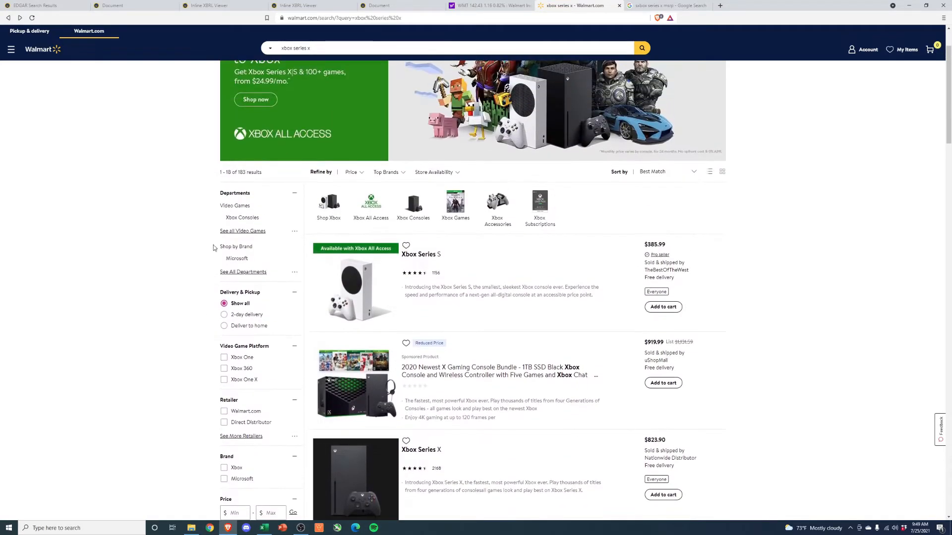
scroll(196, 262, "down", 2)
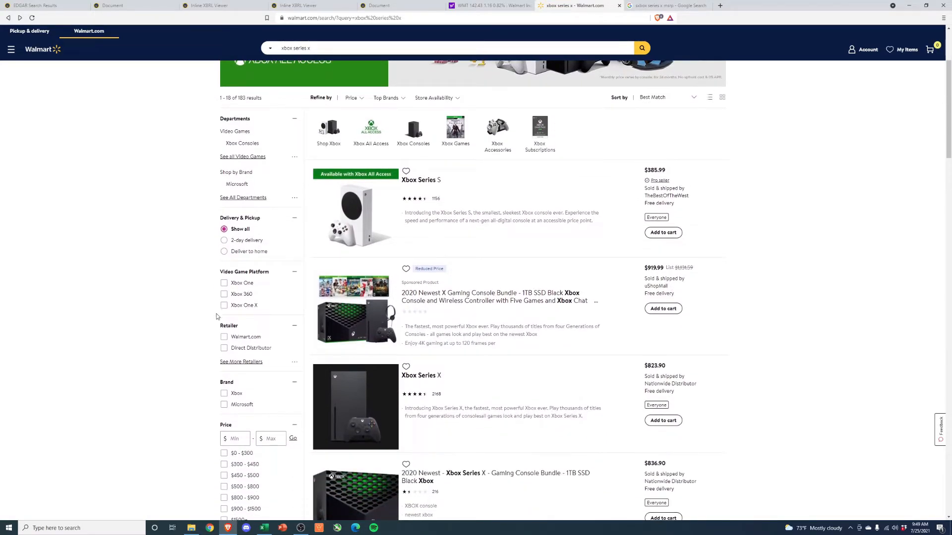
- Expand the retailer list, filter the Xbox results to Walmart.com to review its own offers, and remove the filter
left_click(241, 362)
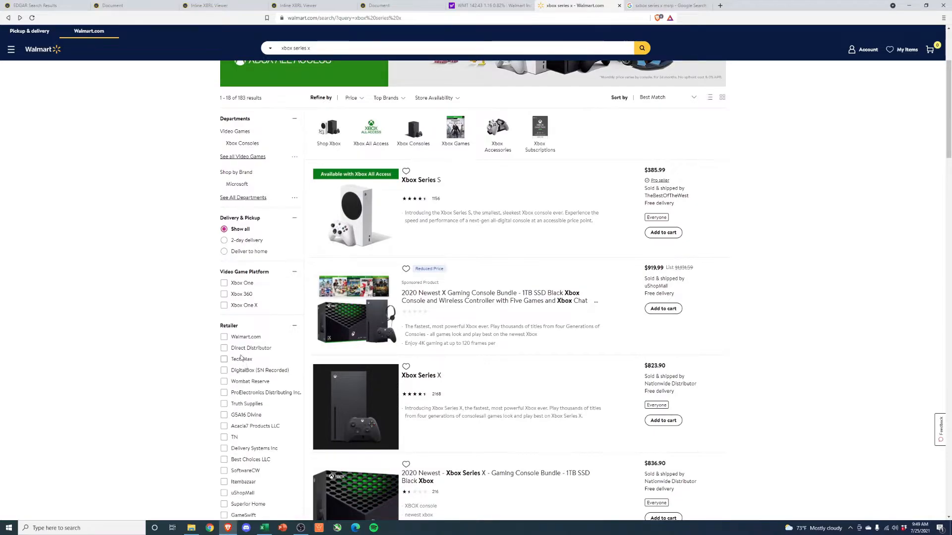
scroll(238, 328, "down", 2)
scroll(239, 327, "down", 1)
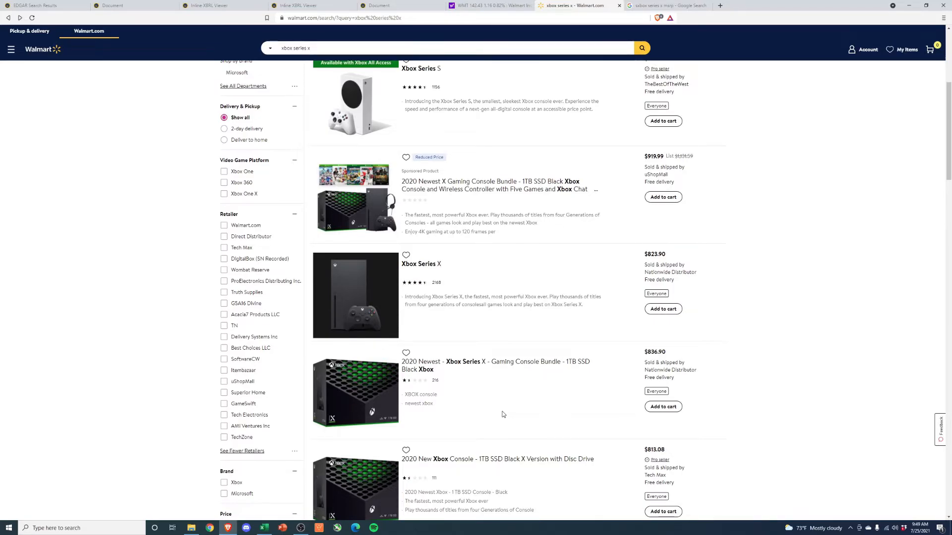
left_click(224, 226)
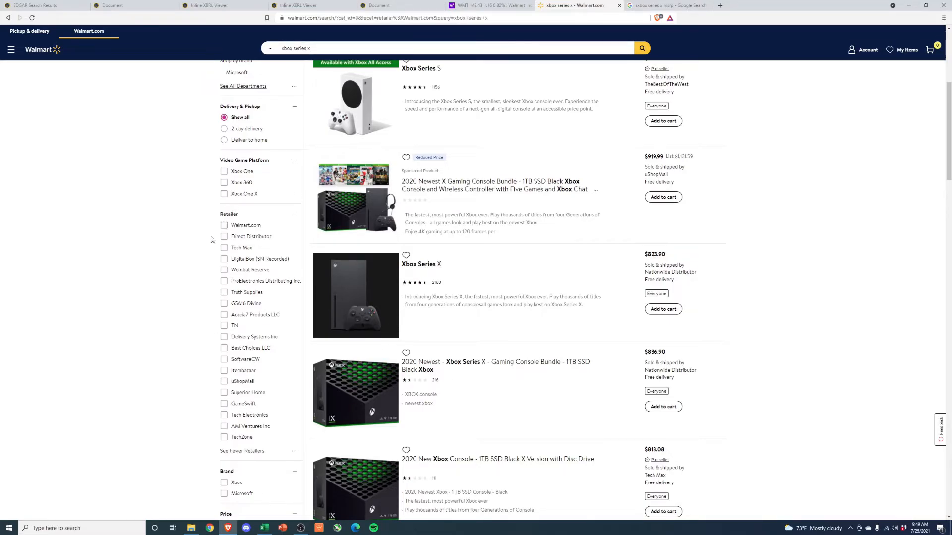
scroll(160, 329, "down", 3)
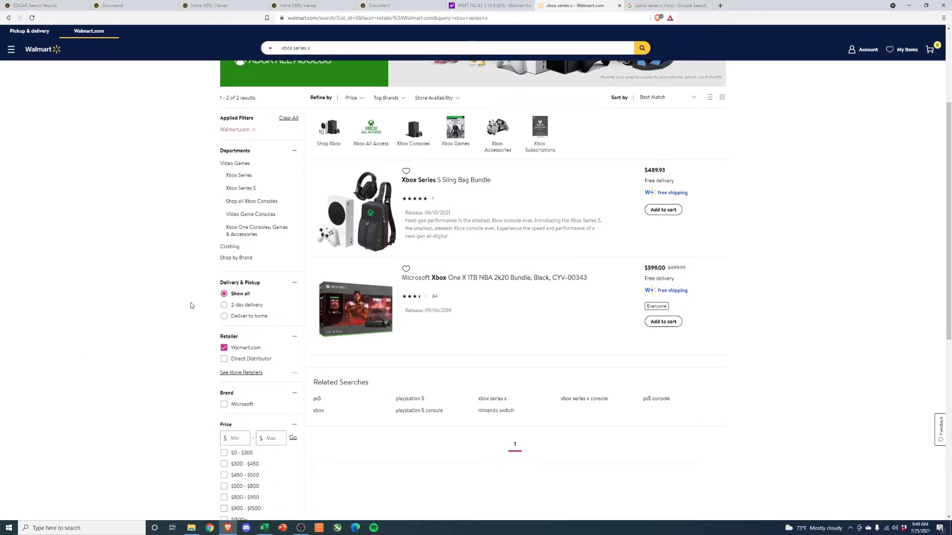
scroll(221, 326, "down", 1)
left_click(231, 271)
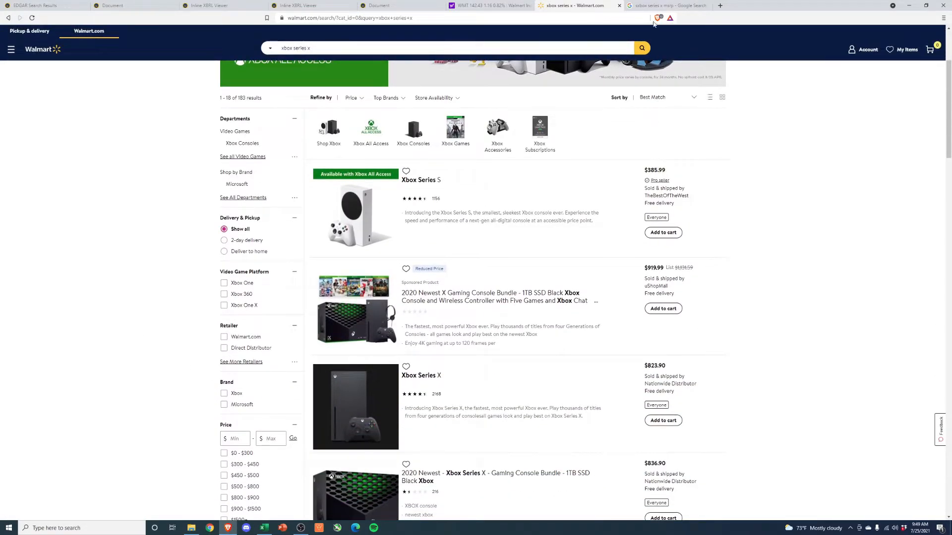
- Revisit the Google results and Walmart's Yahoo Finance quote, and return to the Excel DCF sheet to review the 2021 to 2031 sales growth
left_click(654, 6)
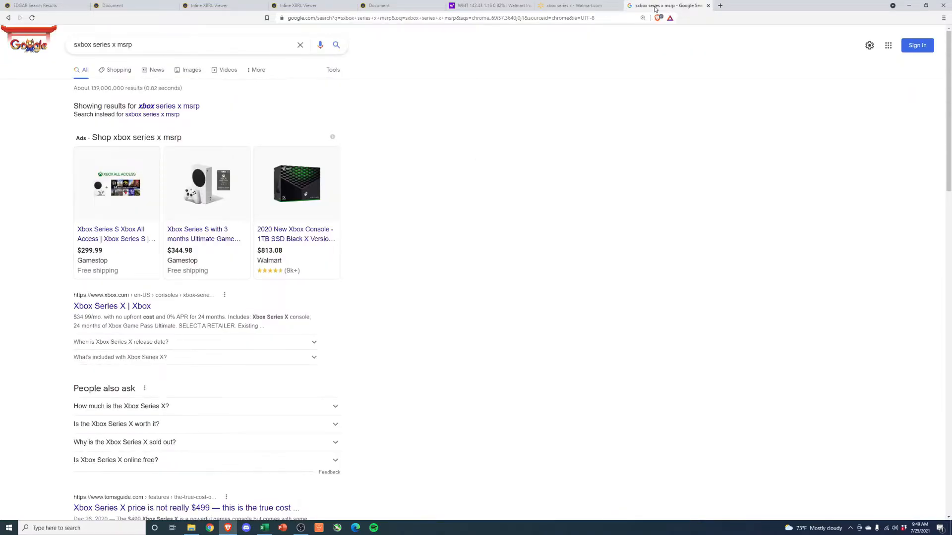
left_click(504, 6)
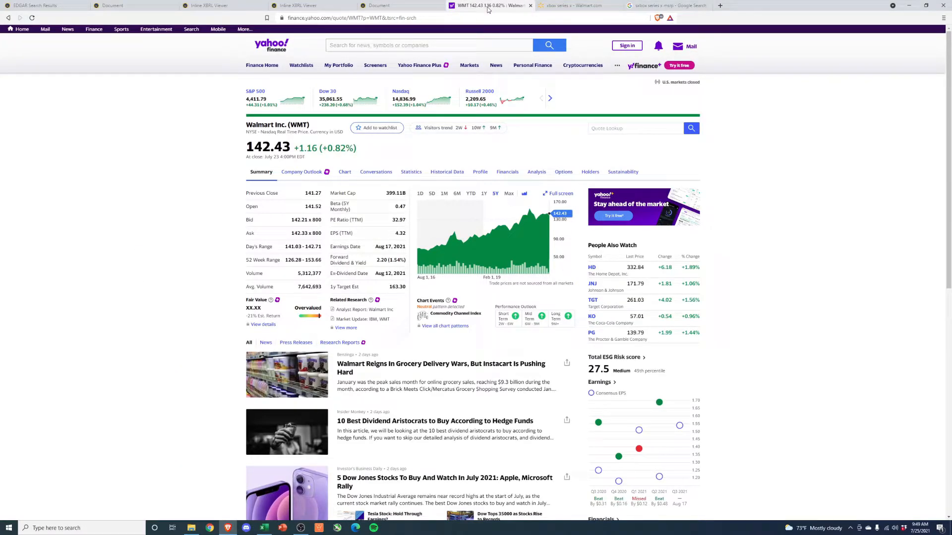
left_click(909, 5)
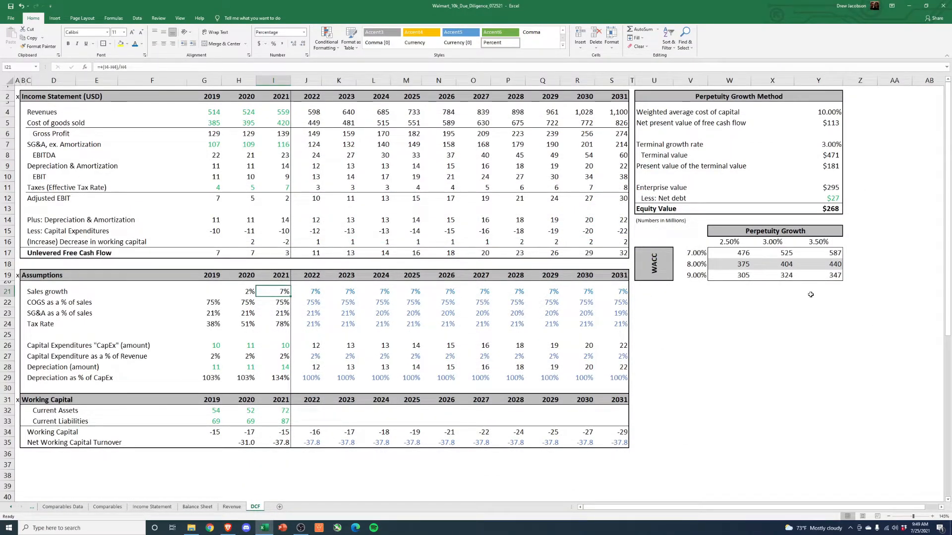
left_click(721, 358)
left_click_drag(315, 293, 618, 294)
left_click(271, 292)
left_click_drag(307, 292, 612, 292)
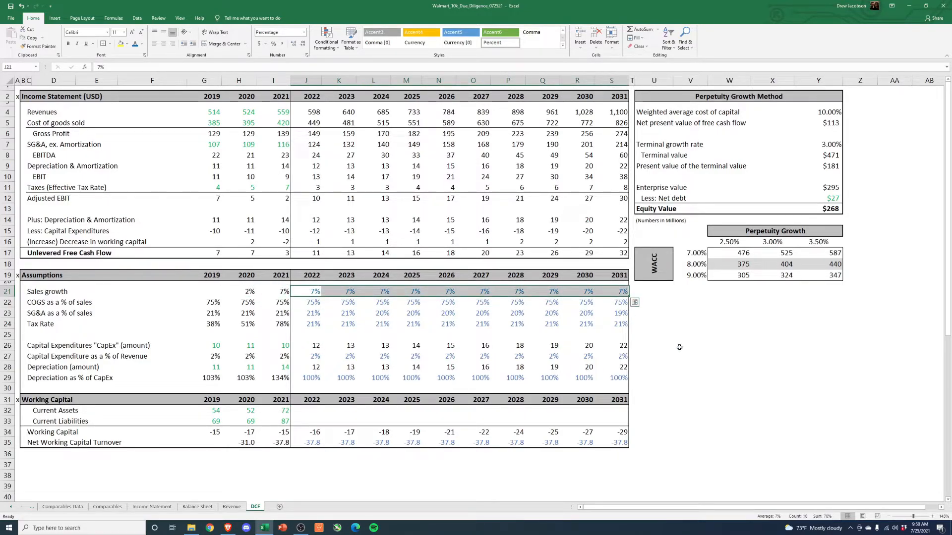
- Check the 2031 revenue, the forecast sales growth rates and the equity values at 7% and 8% WACC
left_click(615, 112)
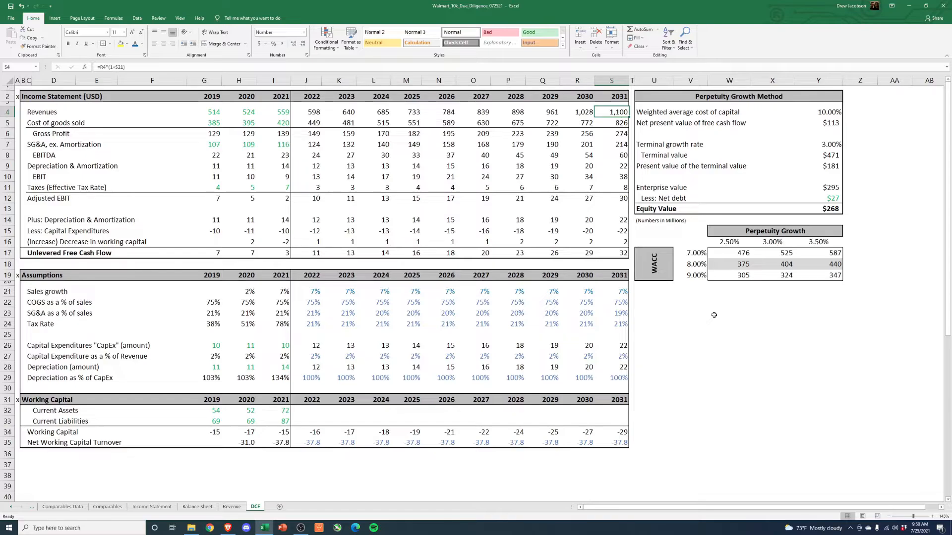
left_click_drag(323, 296, 622, 292)
left_click_drag(690, 268, 838, 264)
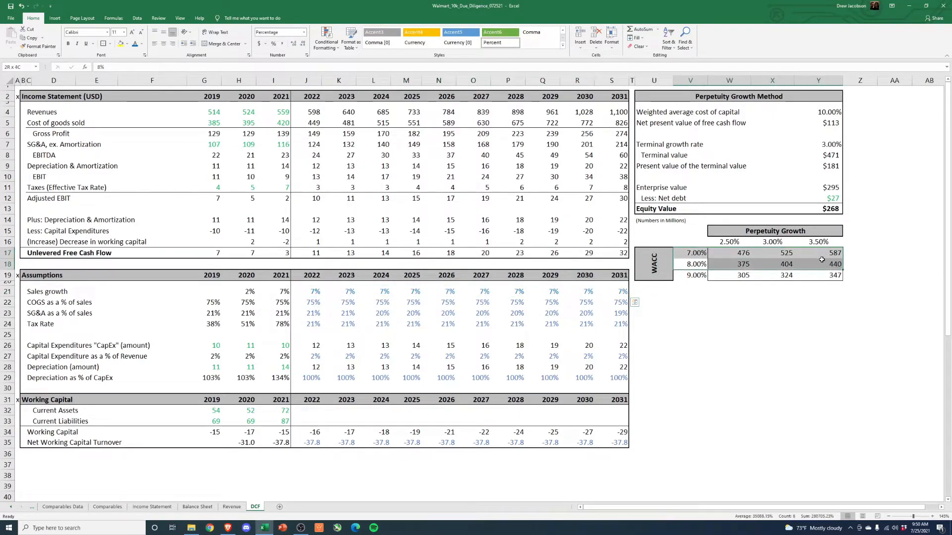
- Try 5% for the 2022 sales growth, and set it to 3% instead
left_click(315, 292)
type("5")
key("Return")
key("Up")
type("3")
key("Return")
key("Up")
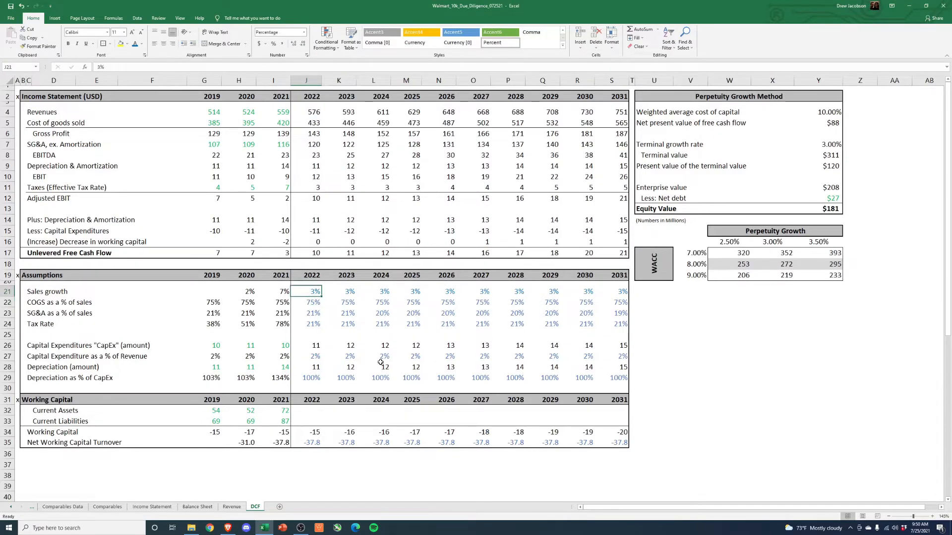
key("Right")
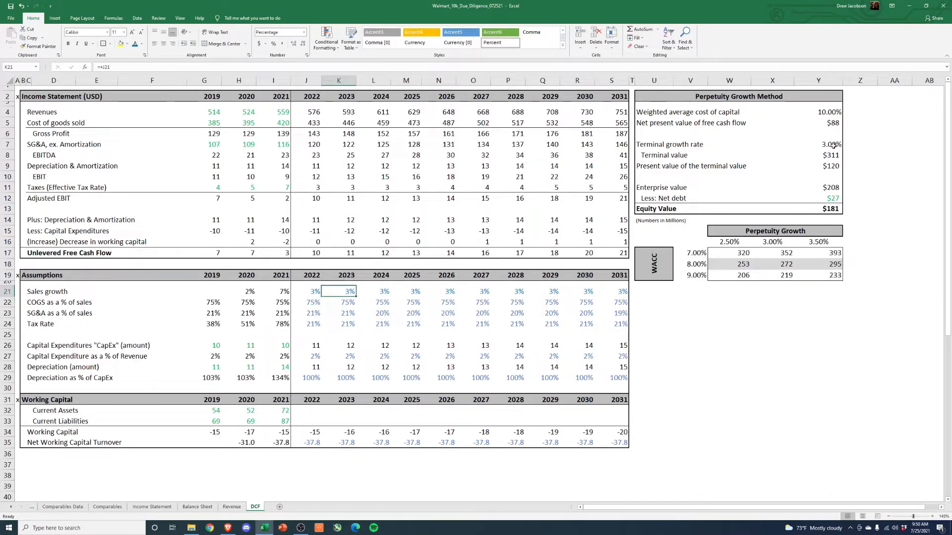
- Set the weighted average cost of capital in the Perpetuity Growth Method to 6%
left_click(826, 112)
type("6")
key("Return")
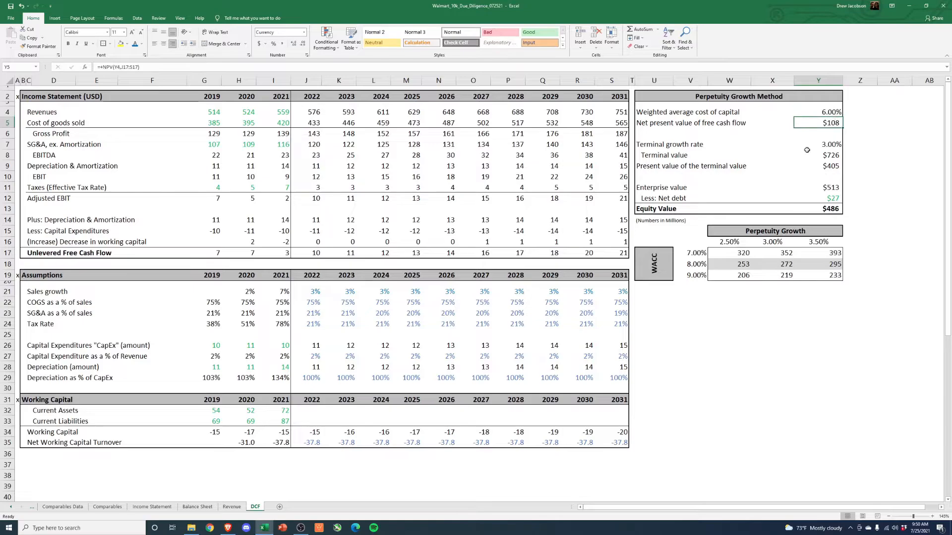
- Set the sensitivity table's WACC rates to 5%, 6% and 7%
left_click(690, 264)
type("6")
key("Return")
key("Up")
key("Up")
type("5")
key("Return")
key("Return")
type("7")
key("Return")
- Check the sensitivity table's equity values at 5% and 6% WACC
left_click(739, 339)
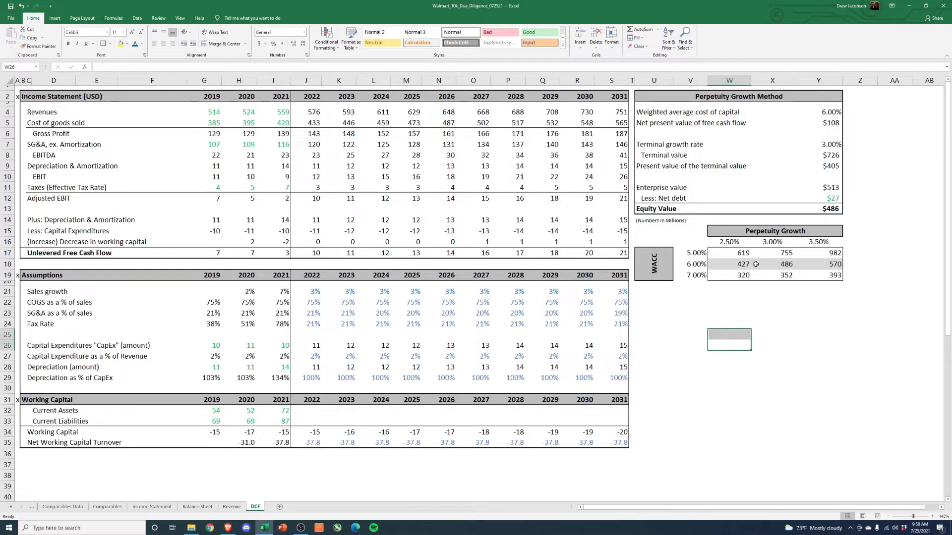
left_click(771, 312)
left_click(690, 256)
left_click(691, 264)
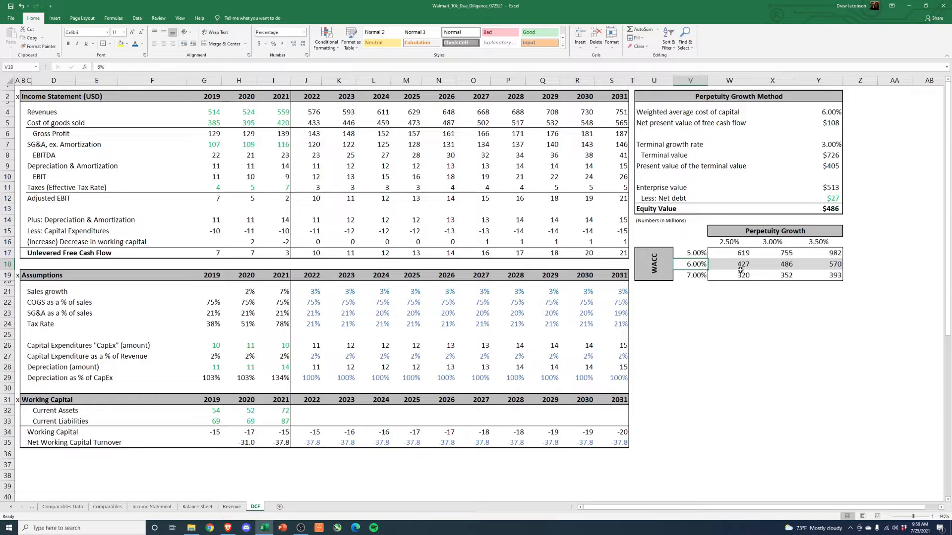
- Review the sensitivity table's equity values and look for Walmart's market cap in the Comparables Data sheet
left_click_drag(738, 274, 837, 253)
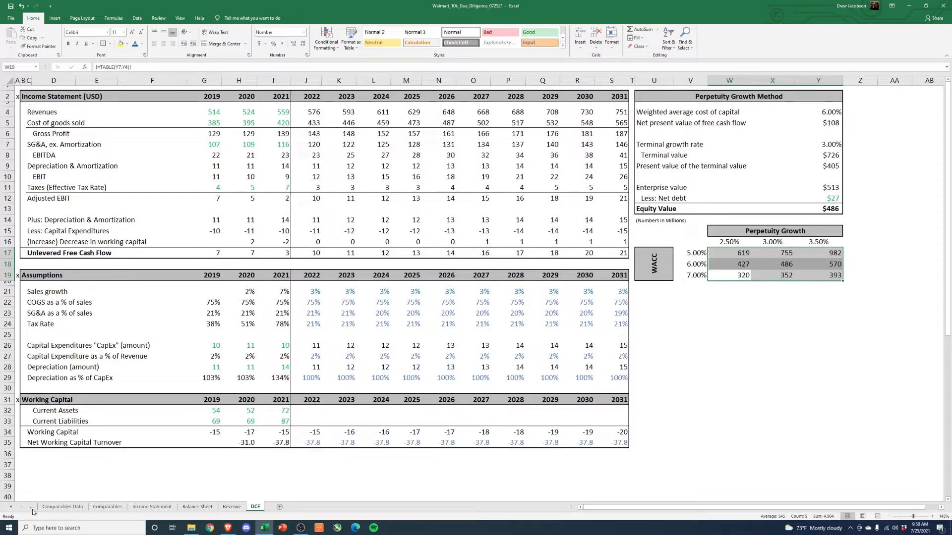
left_click(9, 506)
left_click(10, 507)
left_click(10, 506)
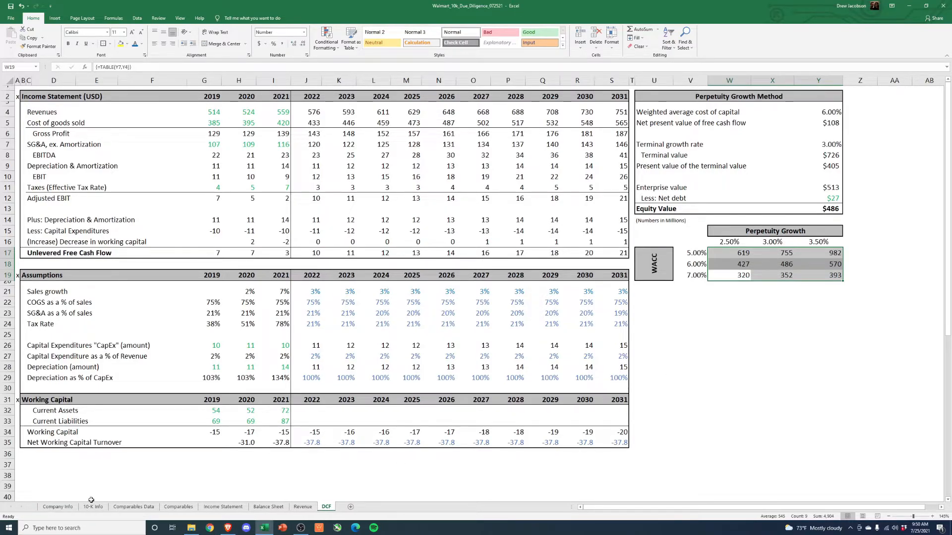
left_click(133, 507)
left_click(215, 357)
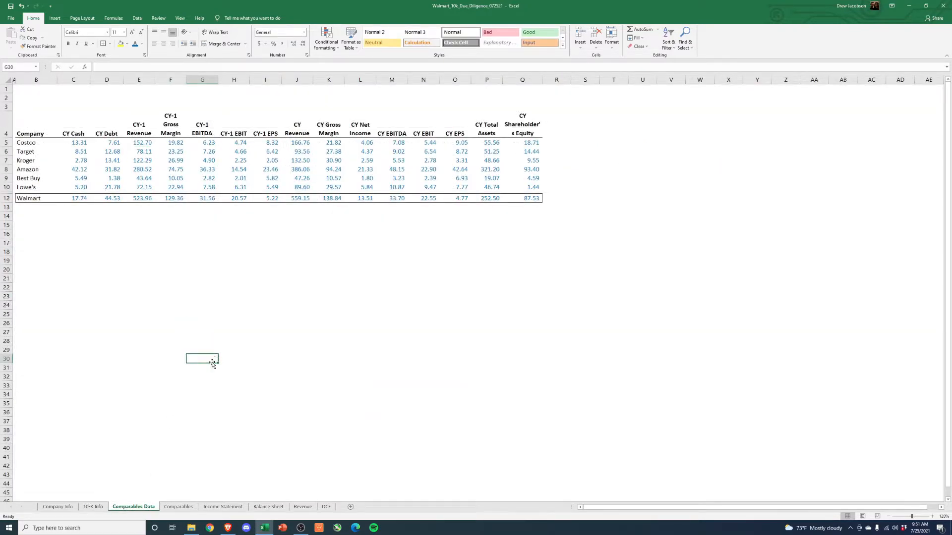
- Switch to the browser to check Walmart's market cap on Yahoo Finance, and return to the workbook's DCF sheet
left_click(228, 528)
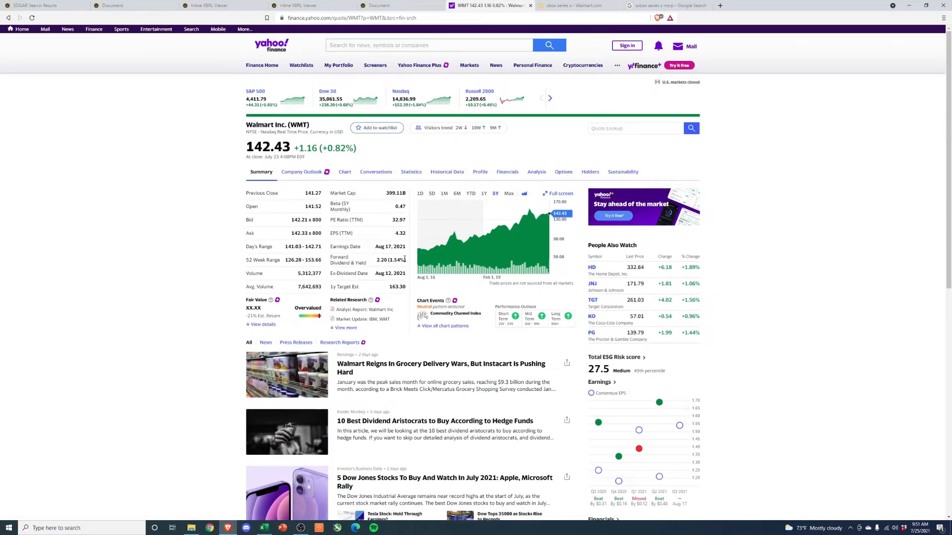
left_click_drag(391, 261, 388, 261)
left_click(167, 300)
left_click(908, 5)
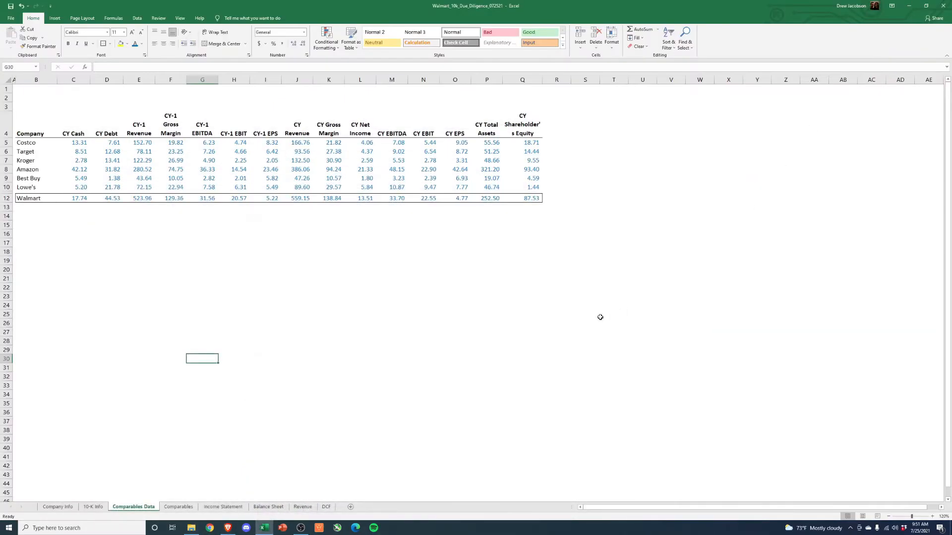
left_click(327, 507)
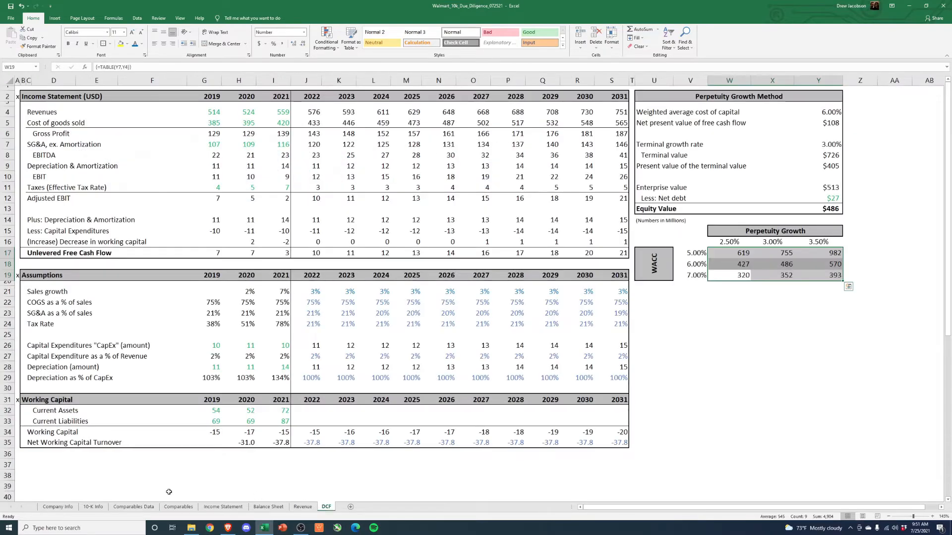
- Examine the sensitivity table's equity values at 7% WACC across the 2.5%, 3% and 3.5% perpetuity growth rates
left_click(696, 265)
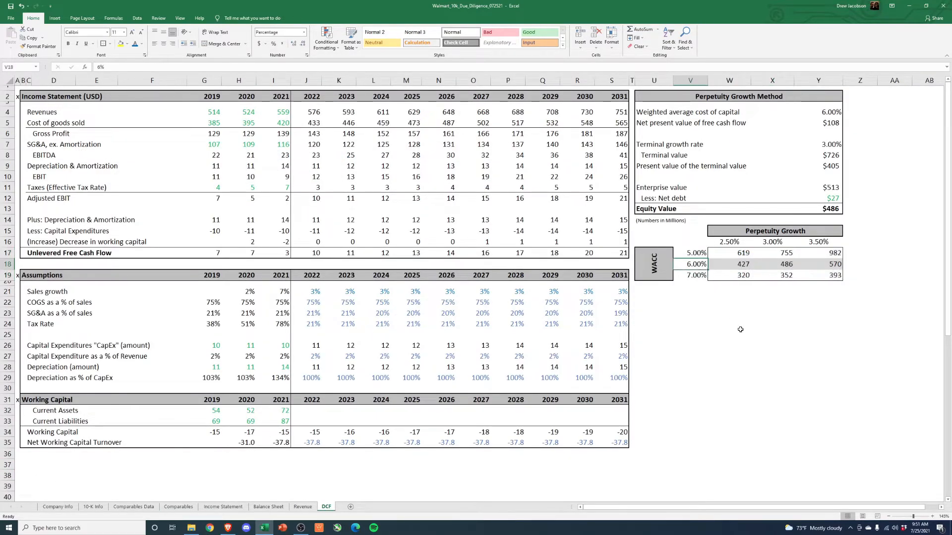
key("Down")
left_click(833, 278)
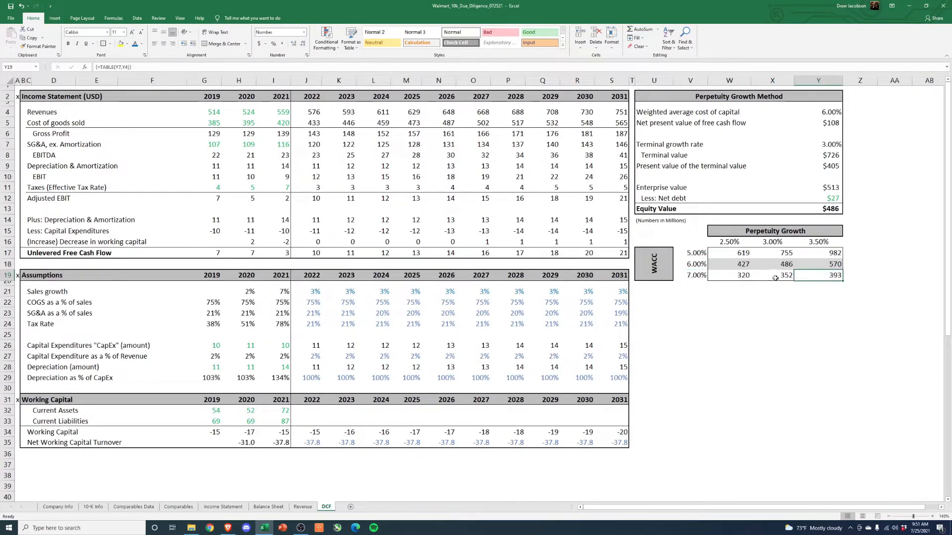
left_click(702, 277)
left_click_drag(830, 276, 739, 277)
left_click_drag(783, 243, 781, 276)
left_click_drag(692, 275, 774, 278)
- Compare the 6% and 7% WACC rates in the sensitivity table as candidate discount rates for Walmart
left_click(698, 277)
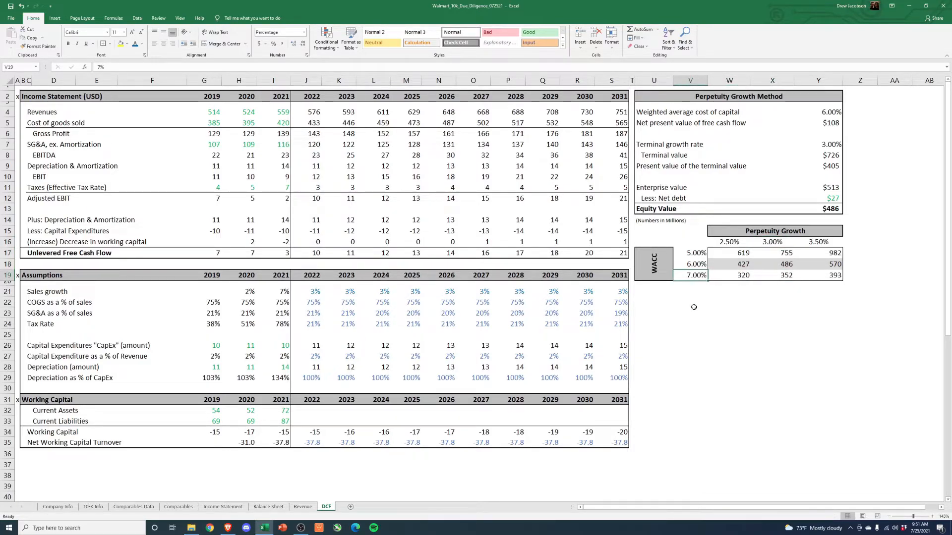
left_click(693, 309)
left_click(687, 278)
left_click(734, 364)
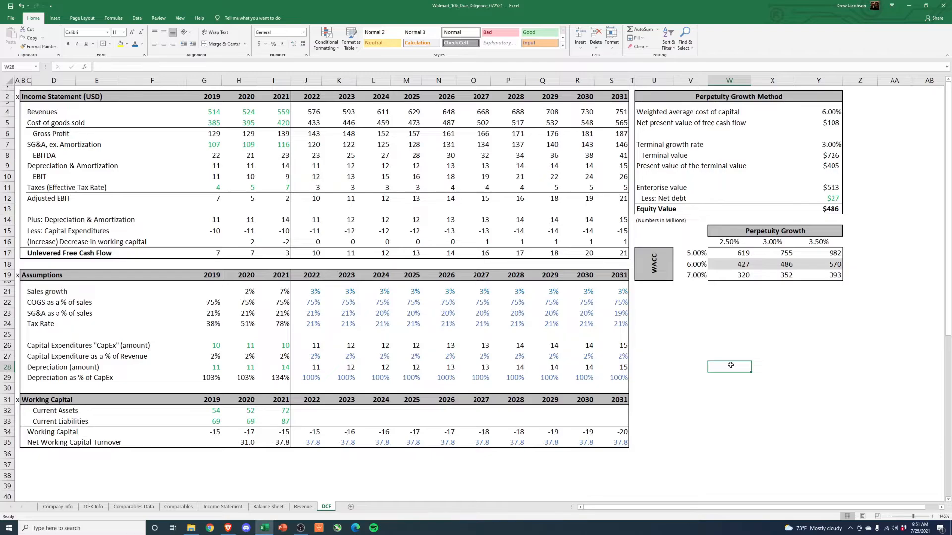
left_click(694, 276)
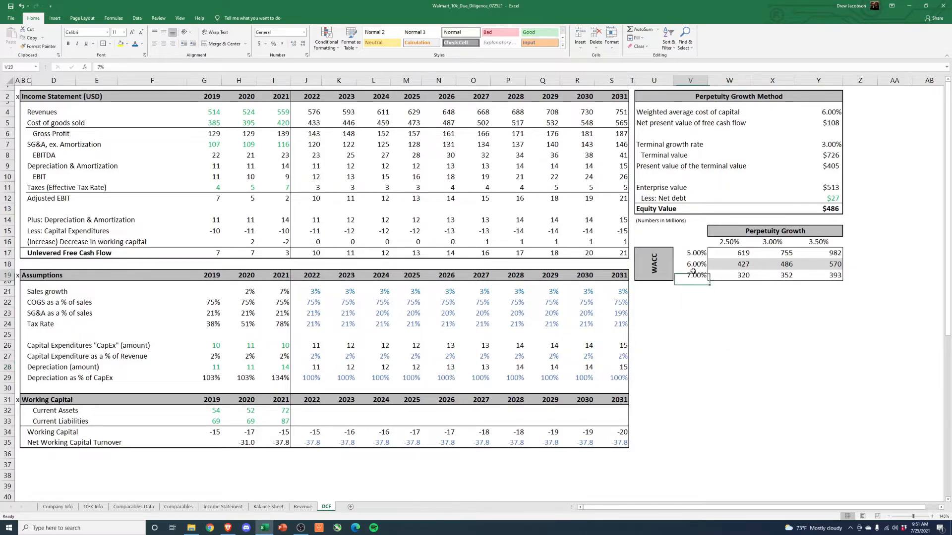
left_click_drag(696, 264, 697, 274)
left_click(697, 309)
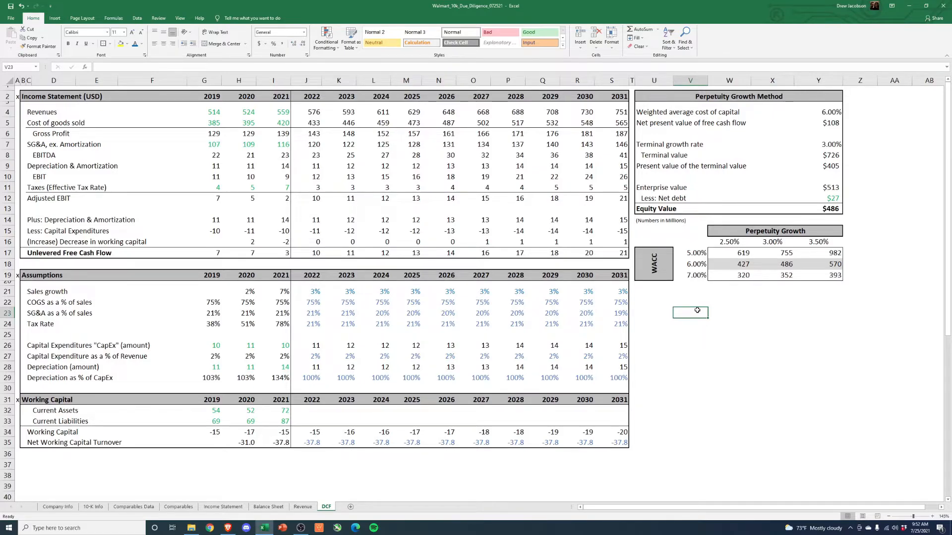
- Review the sales growth assumptions through 2031 alongside the sensitivity table's 6% WACC rate
left_click_drag(311, 292, 599, 293)
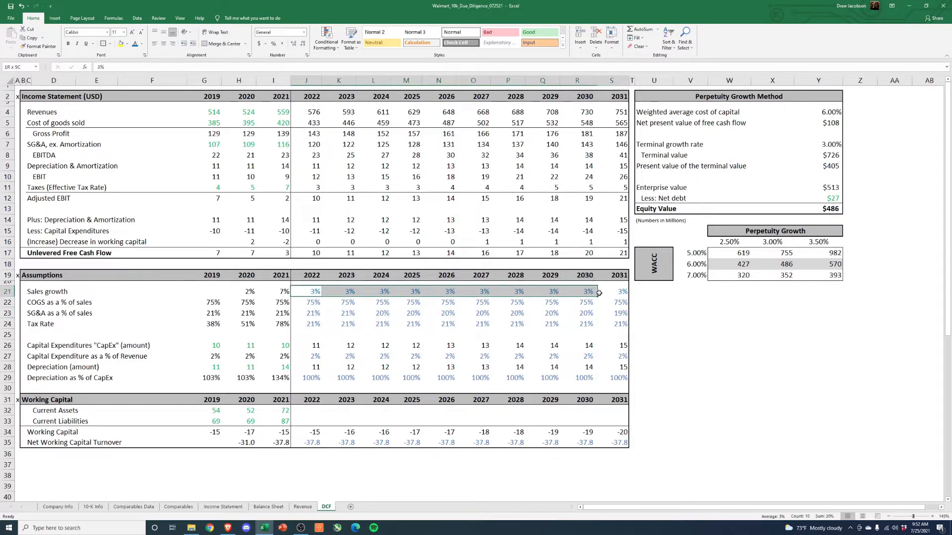
left_click(697, 264)
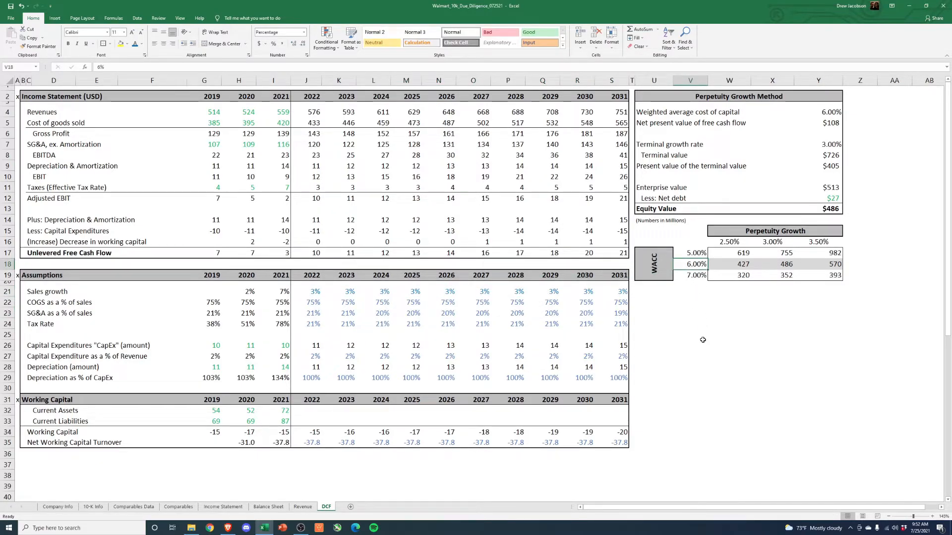
left_click(712, 387)
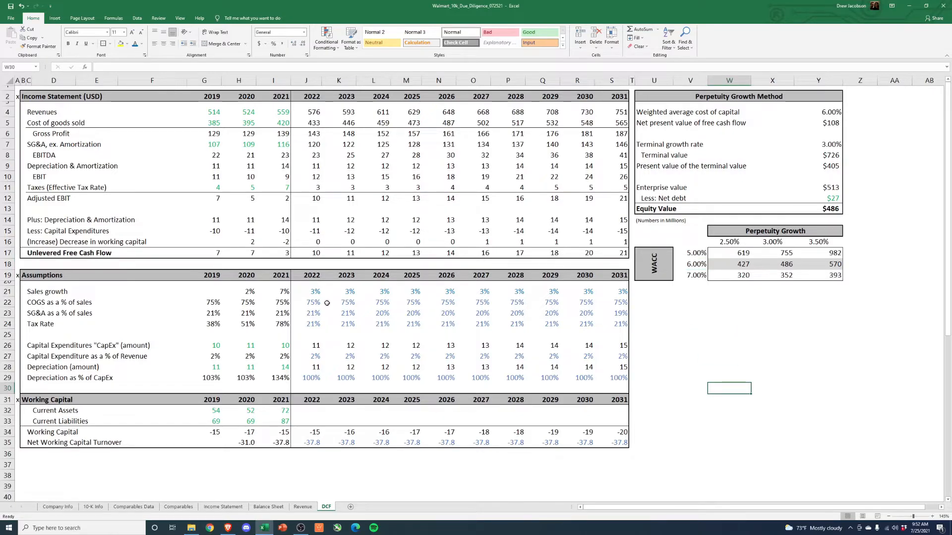
left_click_drag(286, 292, 619, 306)
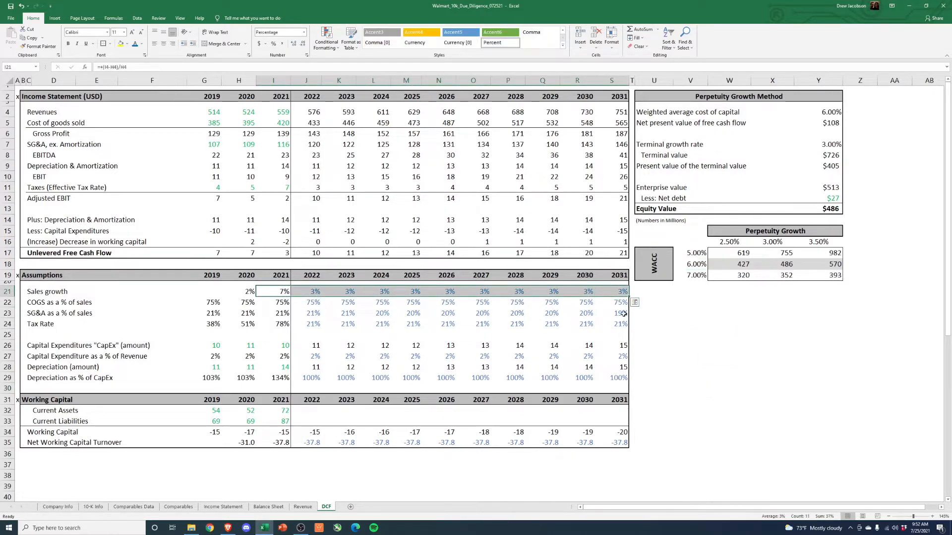
left_click(676, 390)
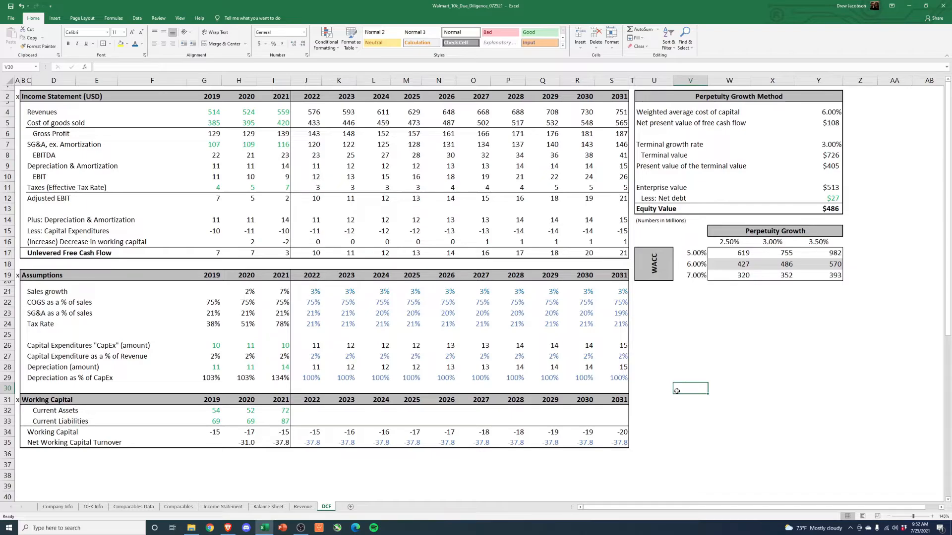
- Examine the sensitivity table's equity values at 6% WACC and the Equity Value in the Perpetuity Growth Method
left_click_drag(694, 264, 821, 266)
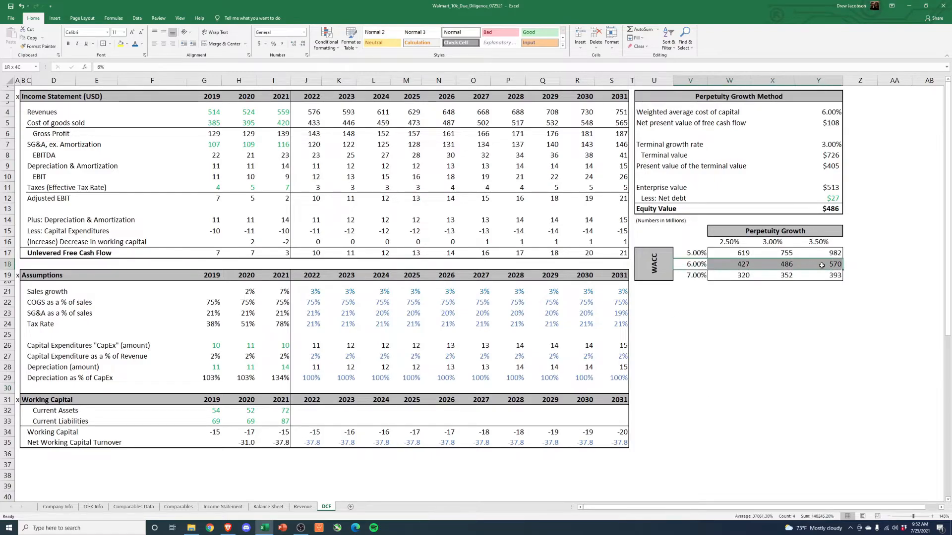
left_click(813, 322)
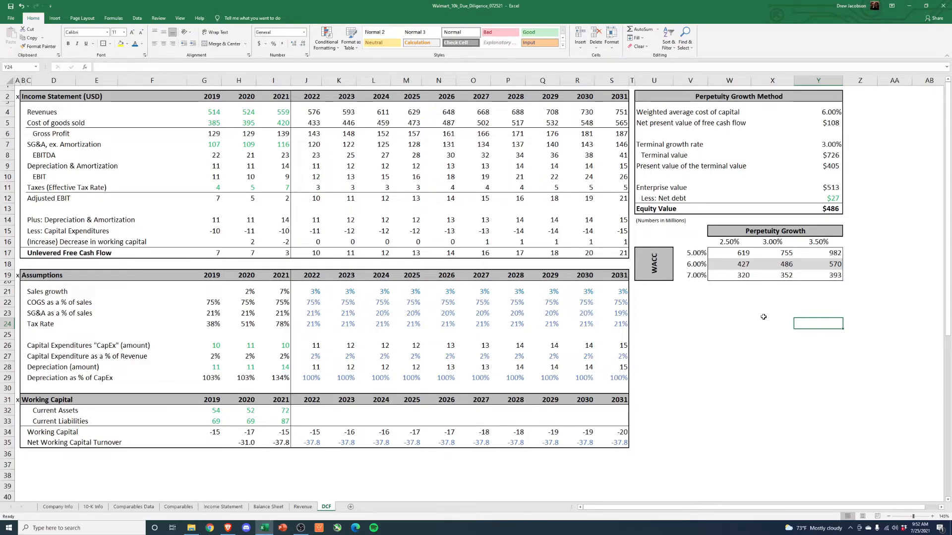
left_click(827, 210)
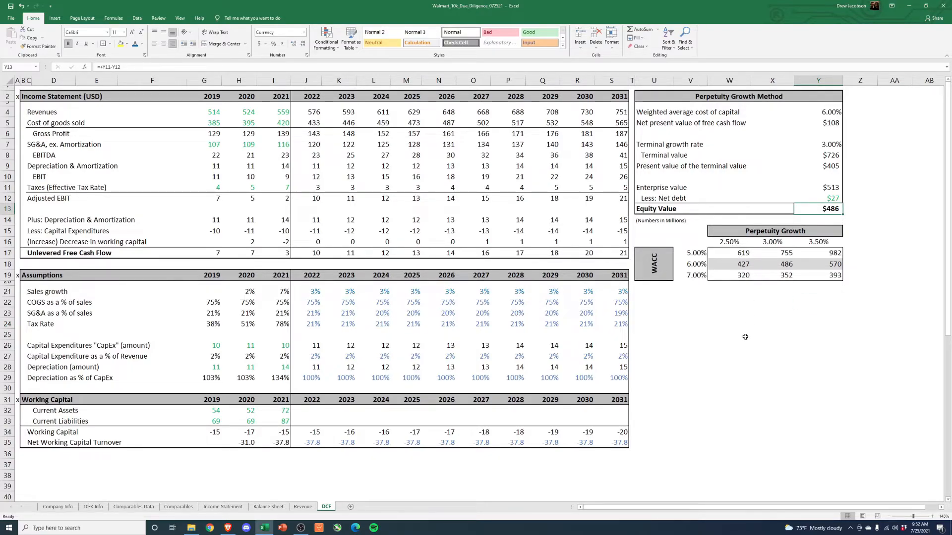
left_click(818, 377)
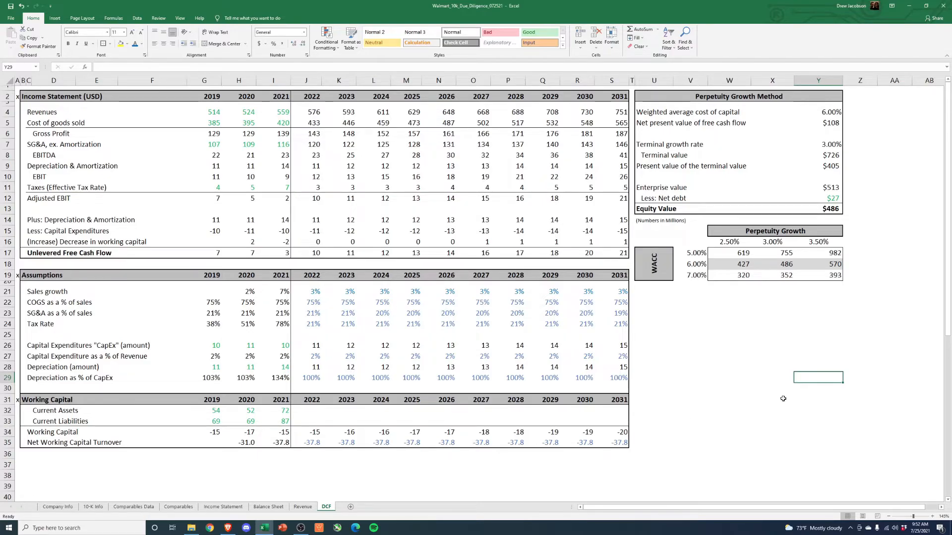
- Recheck Walmart's quote on Yahoo Finance in the browser and compare it with the DCF sheet's Equity Value and 2022–2031 assumptions
left_click(228, 528)
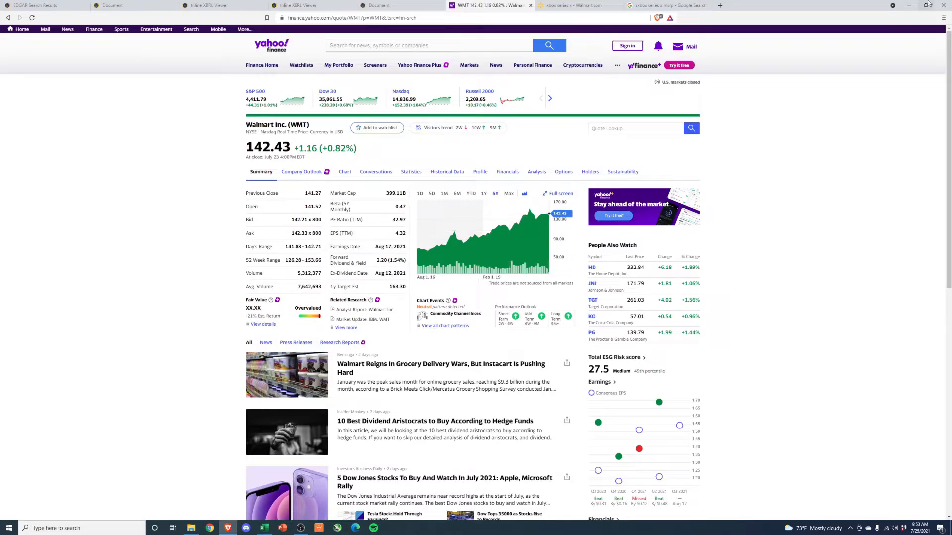
left_click(909, 5)
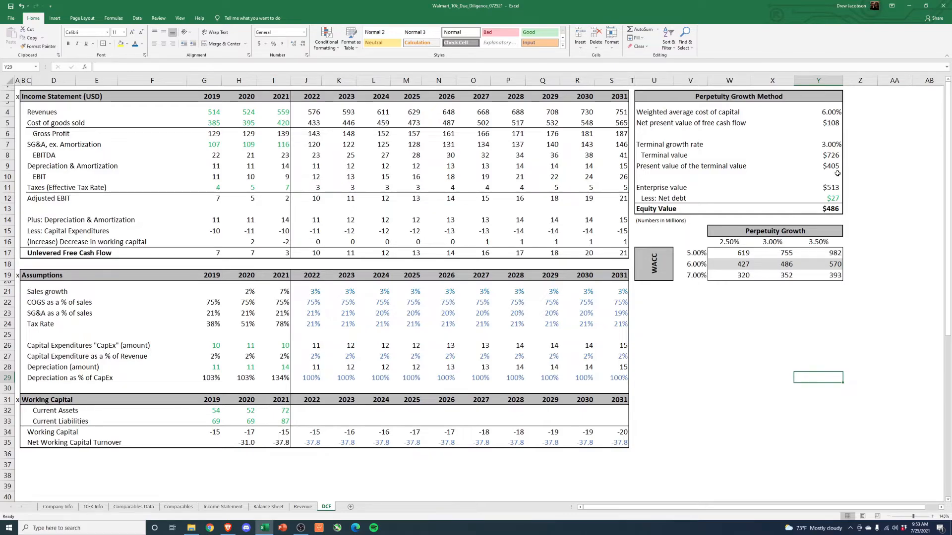
left_click(825, 209)
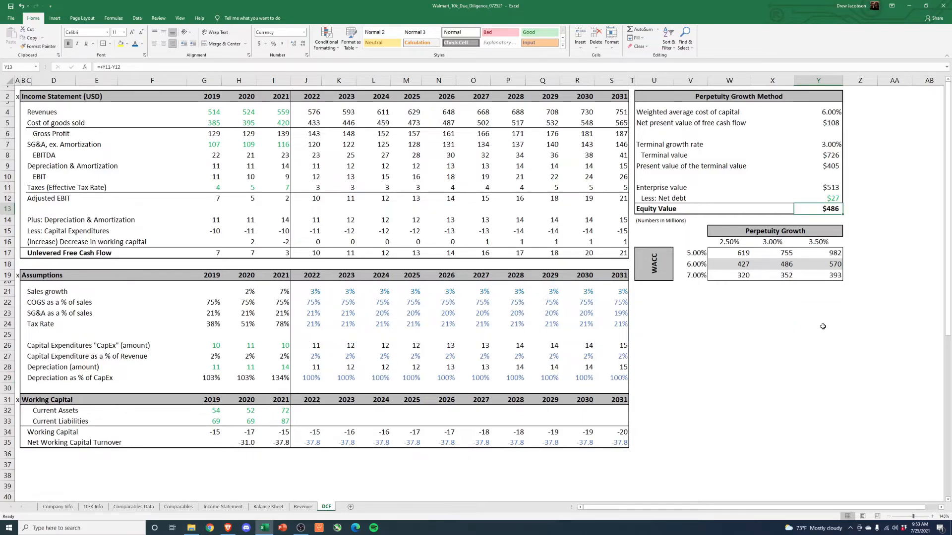
left_click_drag(316, 292, 604, 438)
left_click(732, 418)
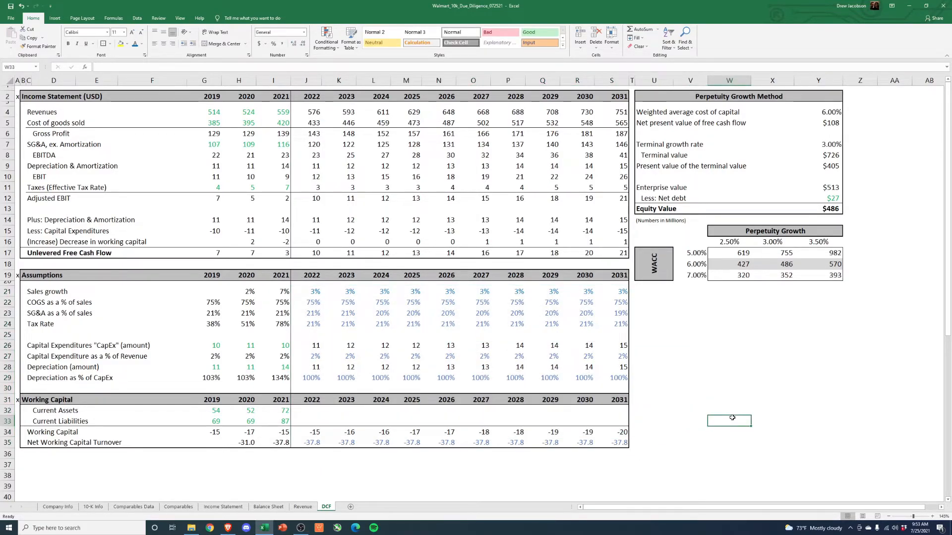
left_click(822, 209)
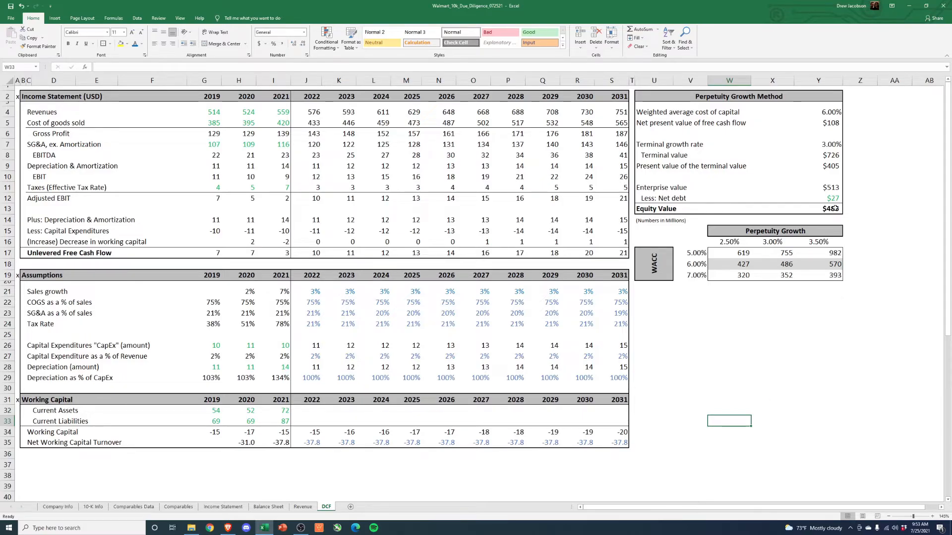
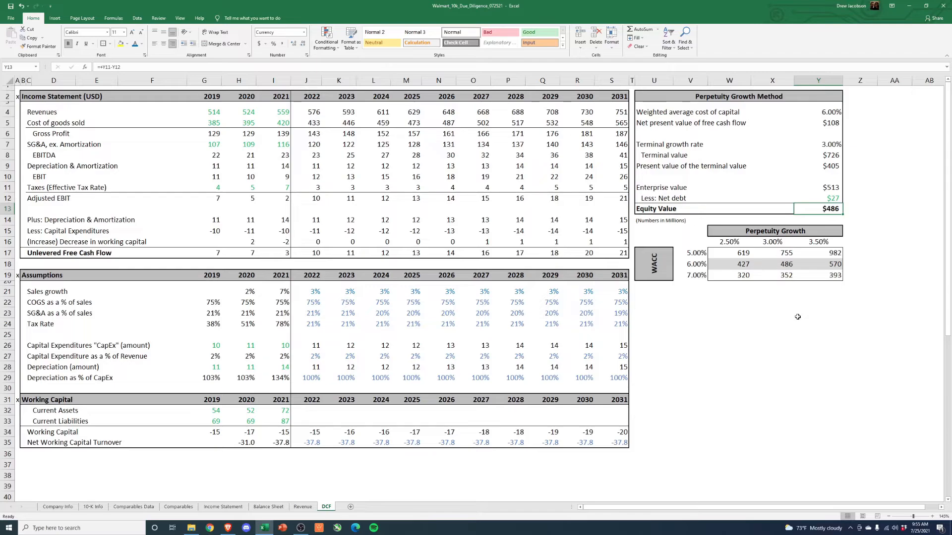
- Highlight the blank range U21:Y35 beneath the sensitivity table on the DCF sheet
left_click(796, 322)
left_click_drag(655, 295, 835, 444)
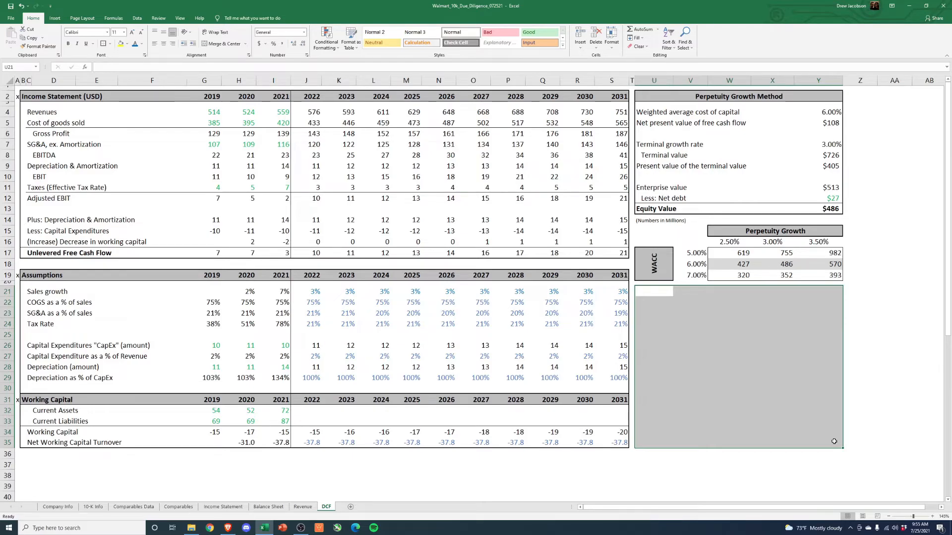
left_click(725, 464)
left_click_drag(651, 294, 799, 444)
- Switch to Yahoo Finance in the browser, look up GME and view GameStop's one-year price chart
left_click(213, 531)
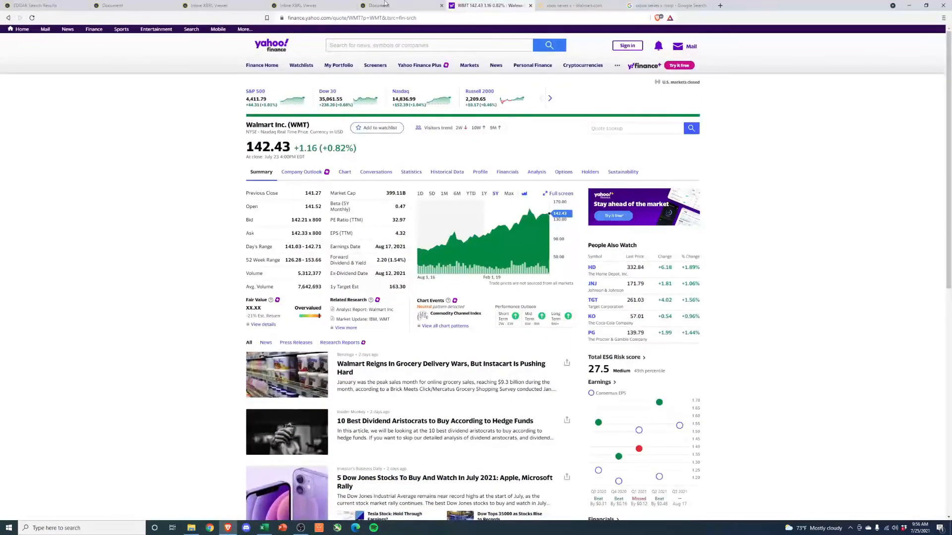
left_click(370, 48)
type("gme")
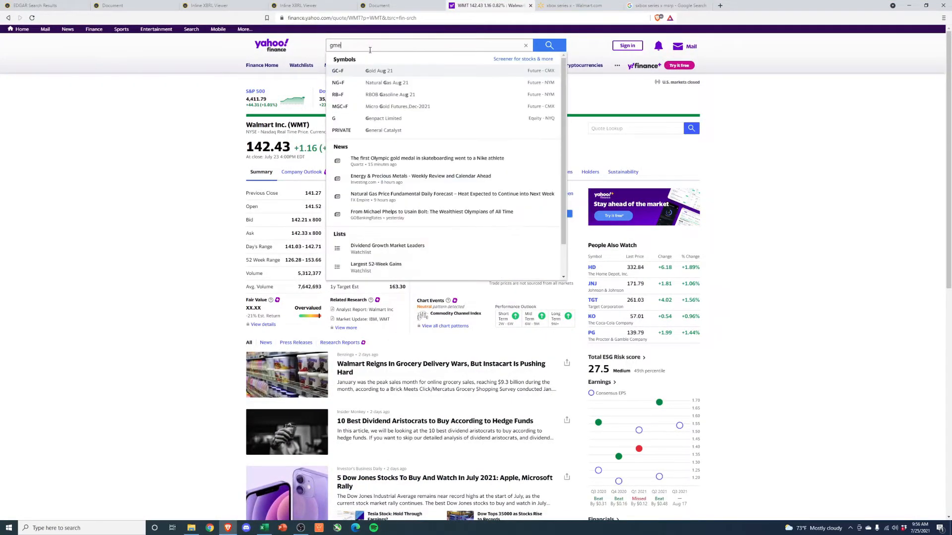
left_click(371, 74)
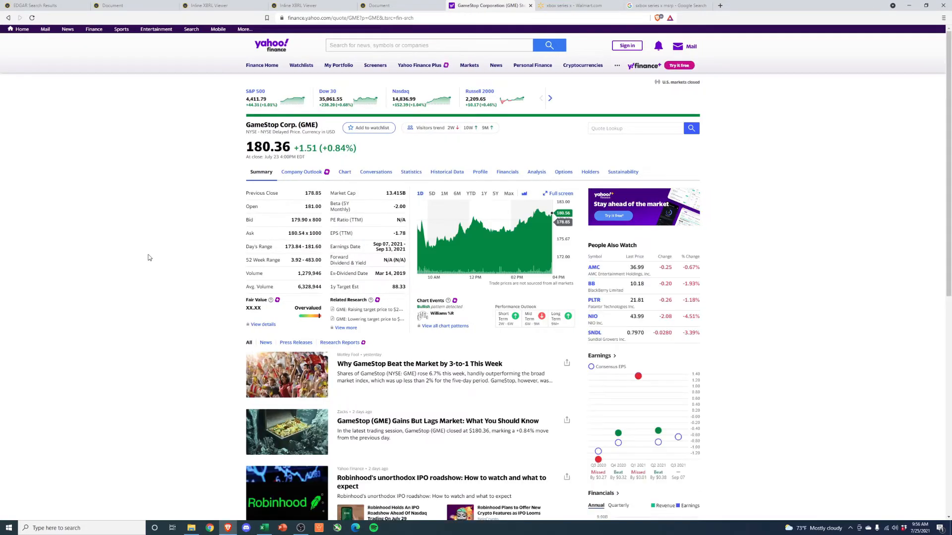
left_click(485, 195)
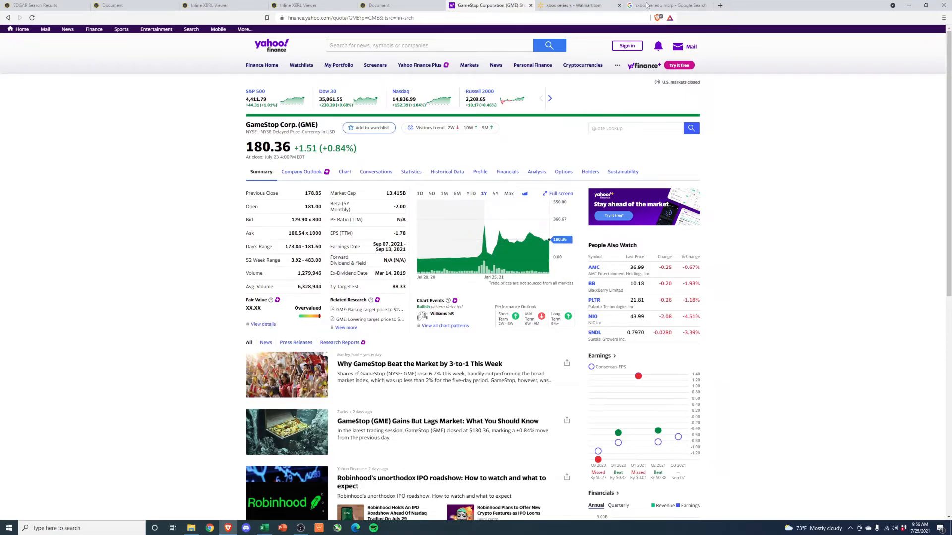
left_click(909, 6)
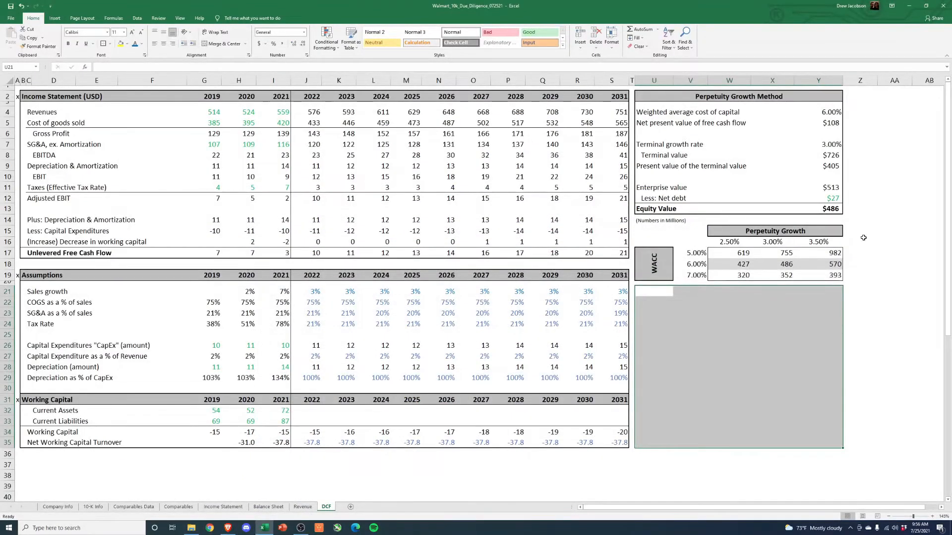
- Return to the blank area below the DCF sensitivity table and inspect the Equity Value in the Perpetuity Growth Method
left_click(895, 323)
left_click_drag(658, 296, 835, 441)
left_click(803, 345)
left_click(823, 209)
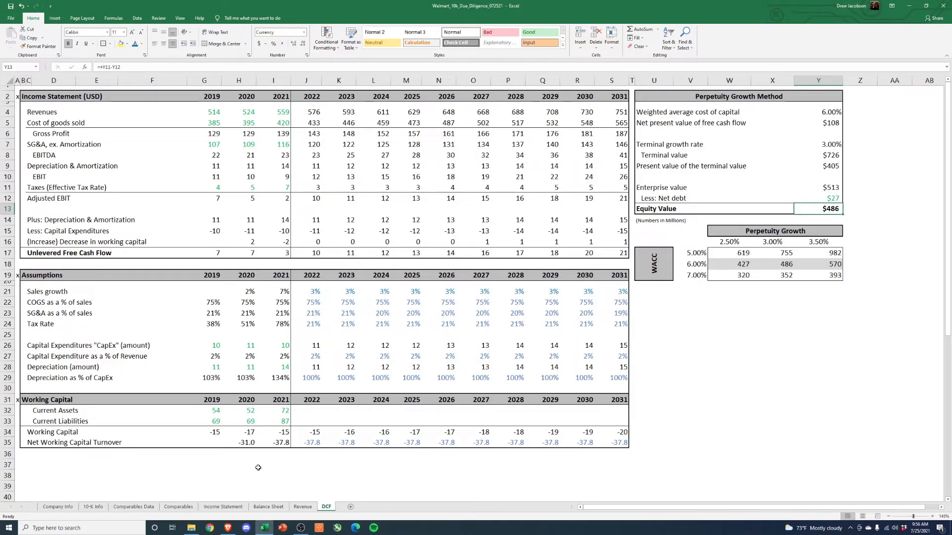
- Review the peer companies from Costco to Lowe's on the Comparables Data sheet, then return to the DCF sheet
left_click(141, 508)
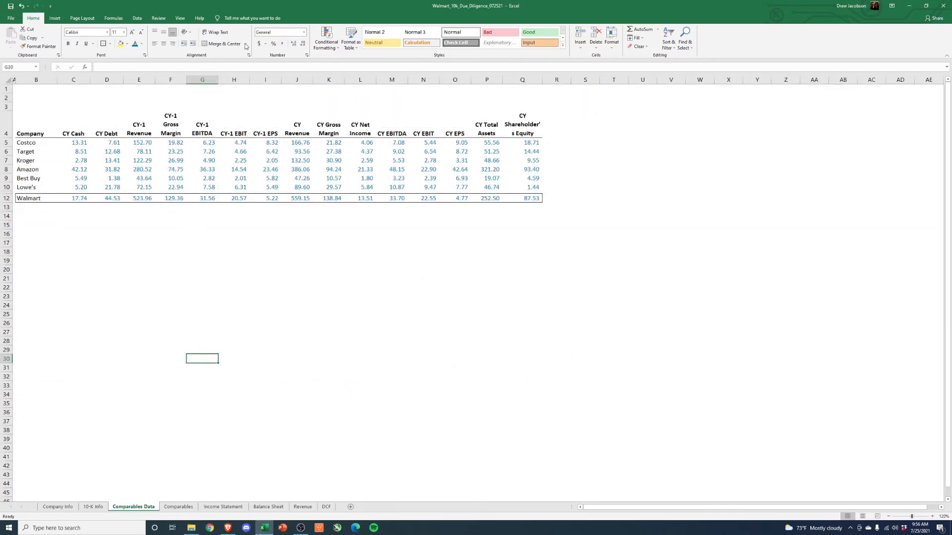
left_click_drag(34, 143, 32, 188)
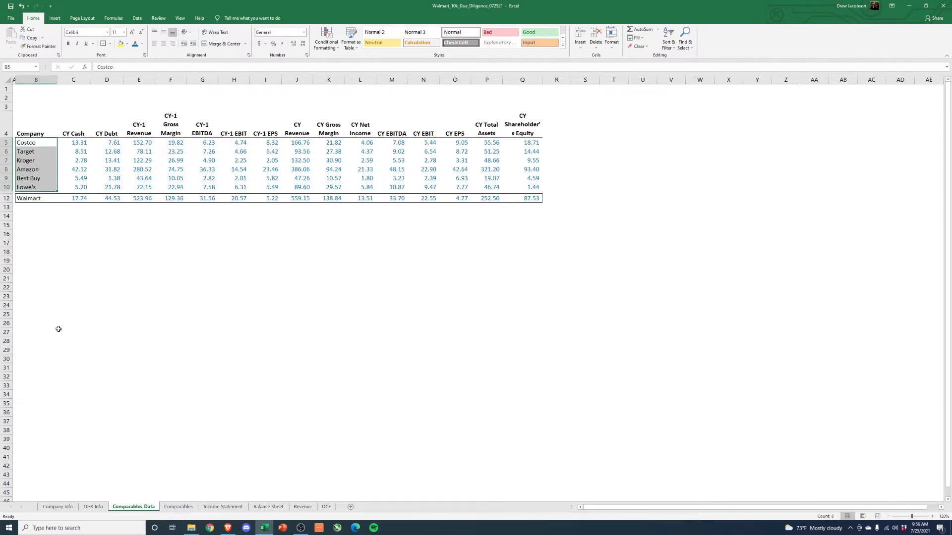
left_click(326, 506)
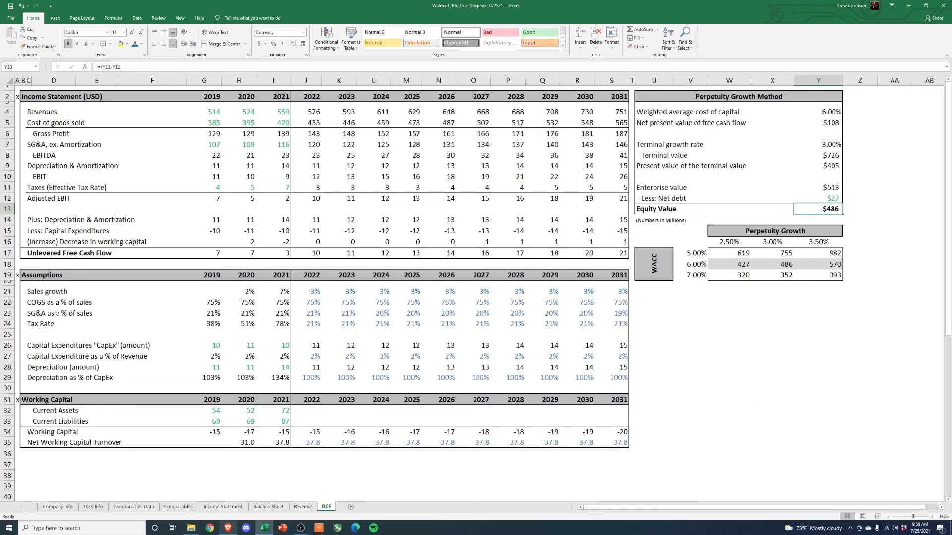
- Look up GOOG on Yahoo Finance in the browser, compare Alphabet's one-year and five-year price charts, and return to the DCF sheet
left_click(227, 528)
left_click(391, 46)
type("g")
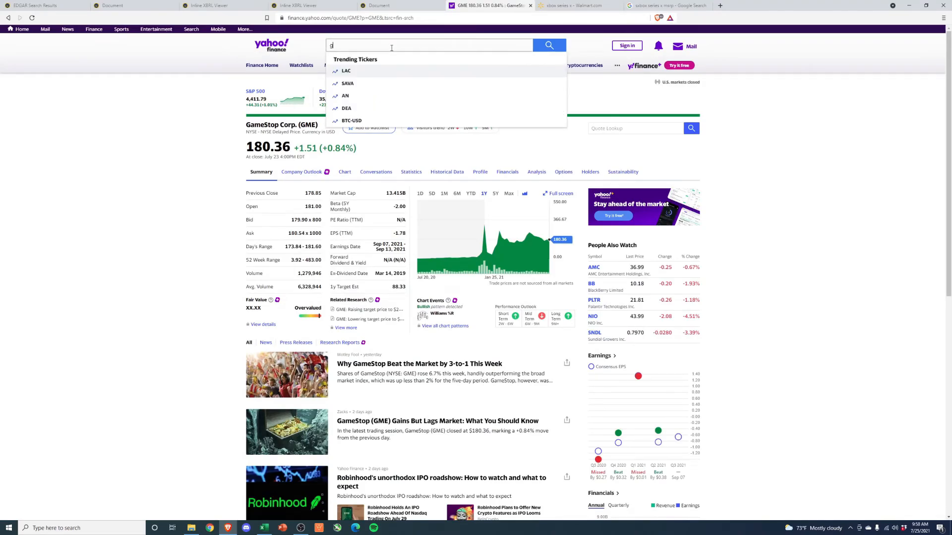
type("oog")
left_click(391, 72)
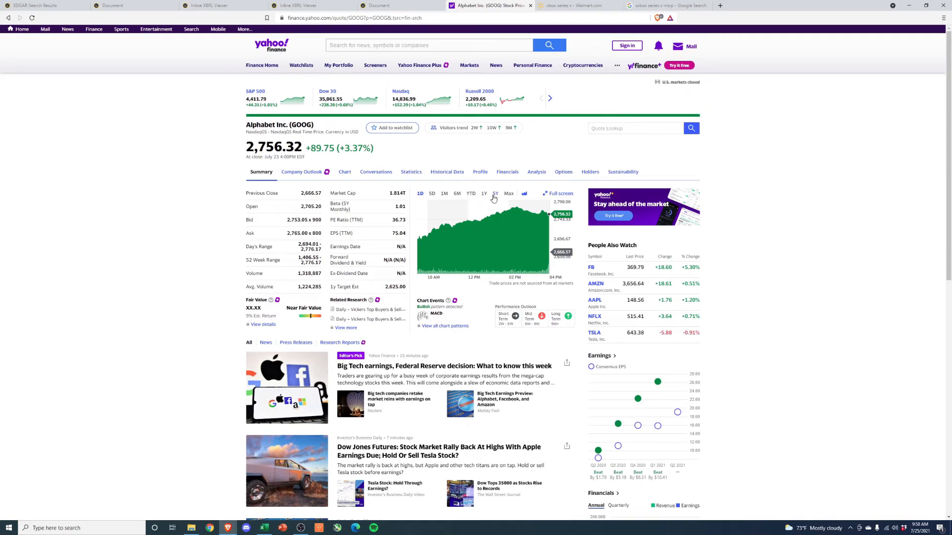
left_click(495, 196)
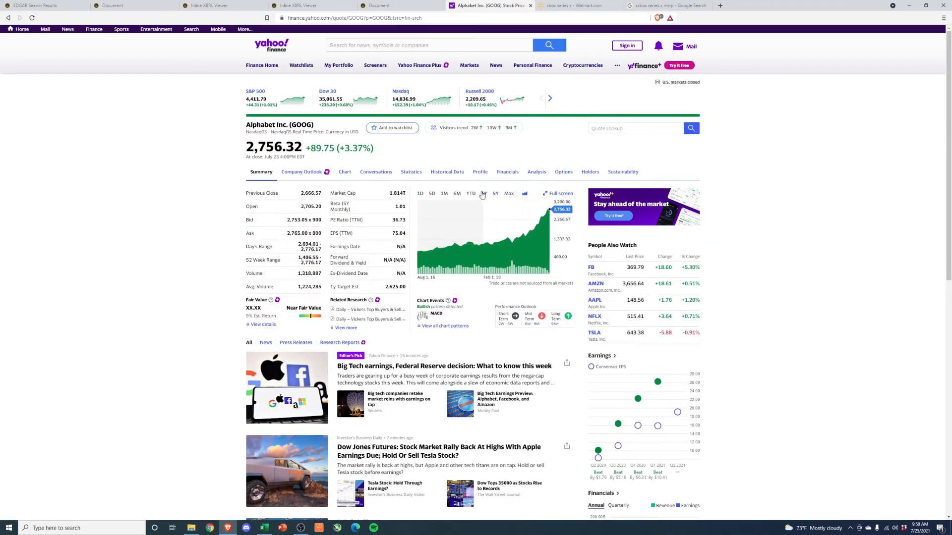
left_click(483, 193)
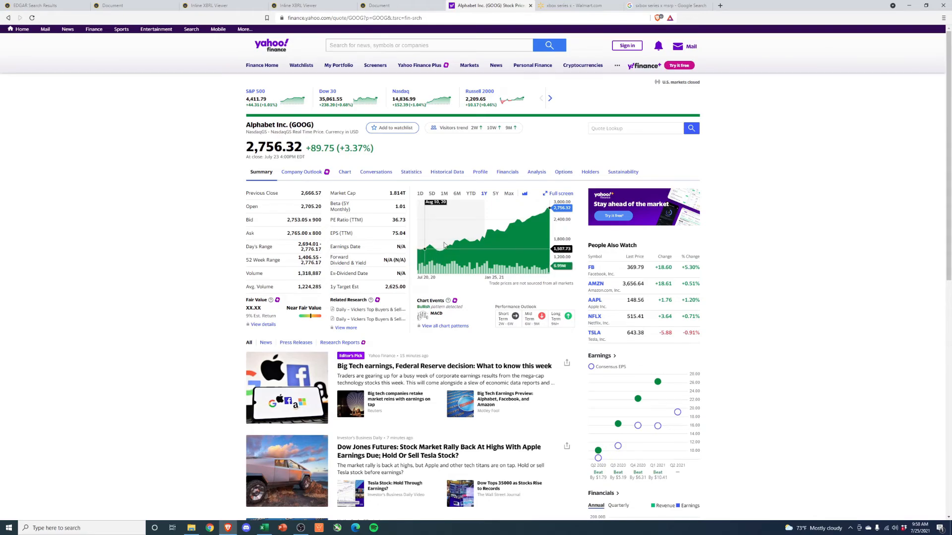
left_click(495, 194)
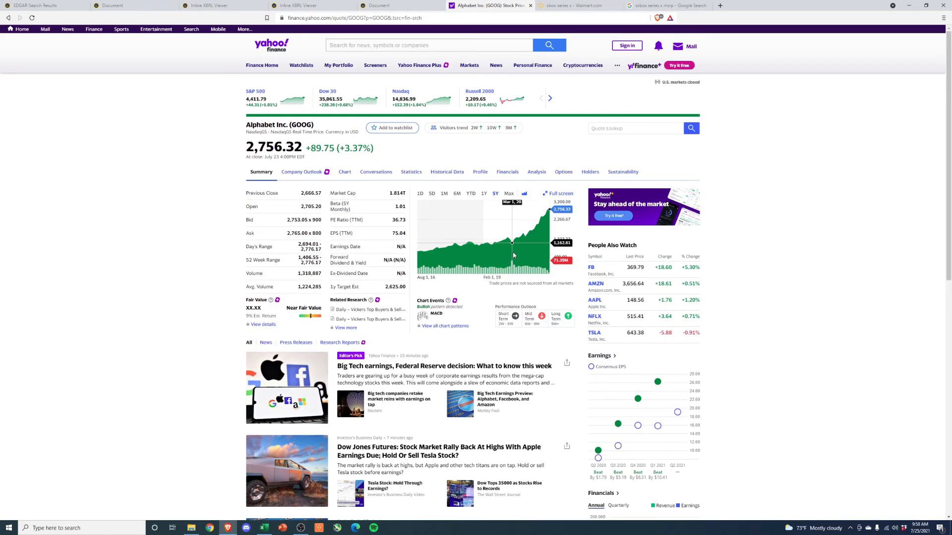
left_click(908, 5)
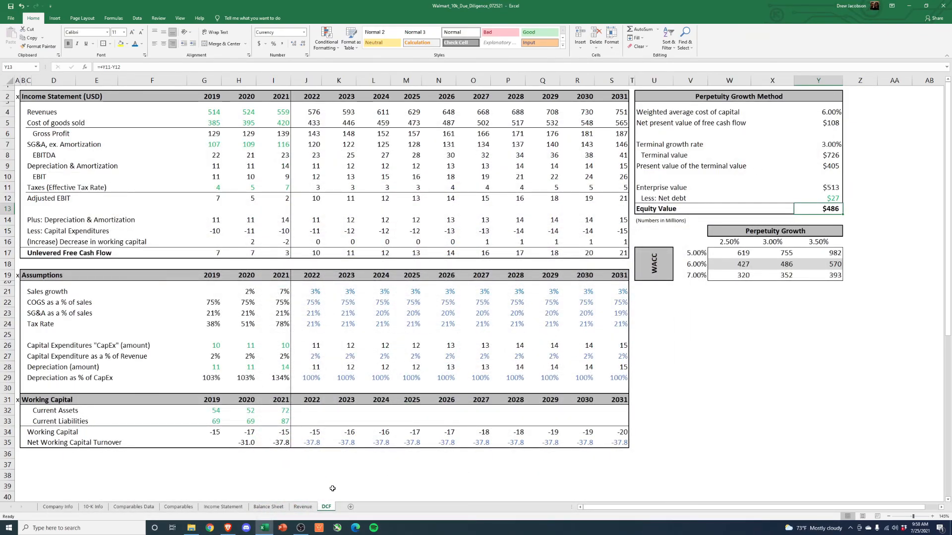
left_click(753, 347)
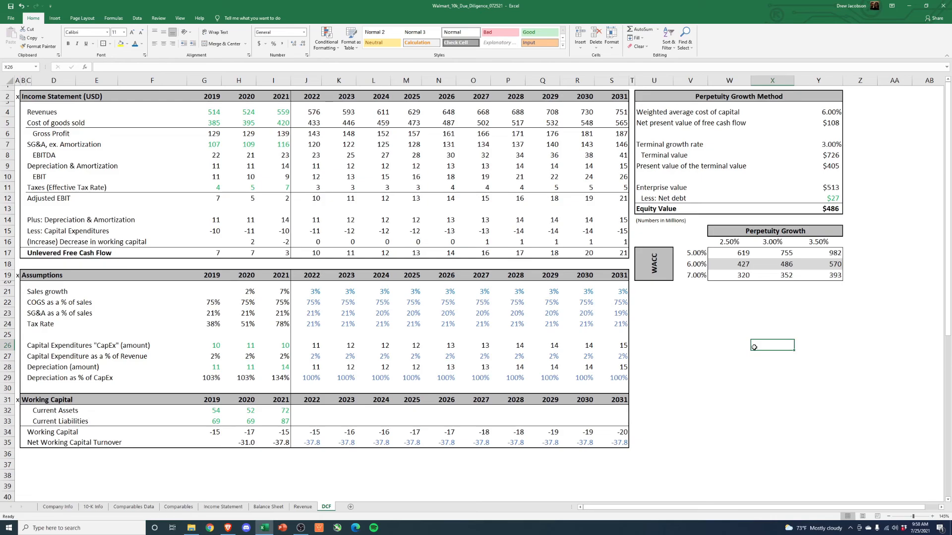